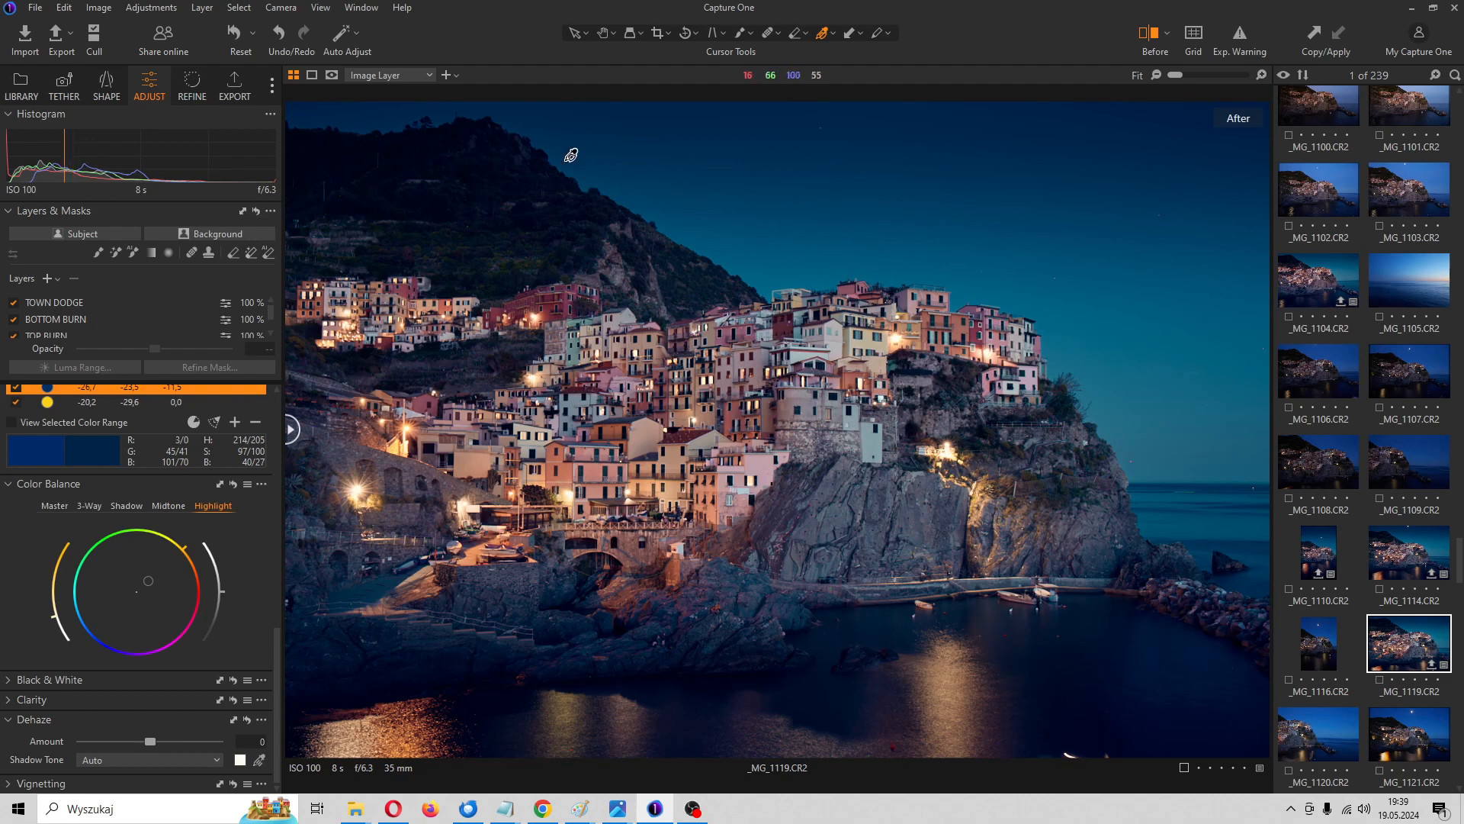
# Reset all adjustments on the village photo and set its base color with Kelvin 5531 and Saturation 30.
pyautogui.click(238, 36)
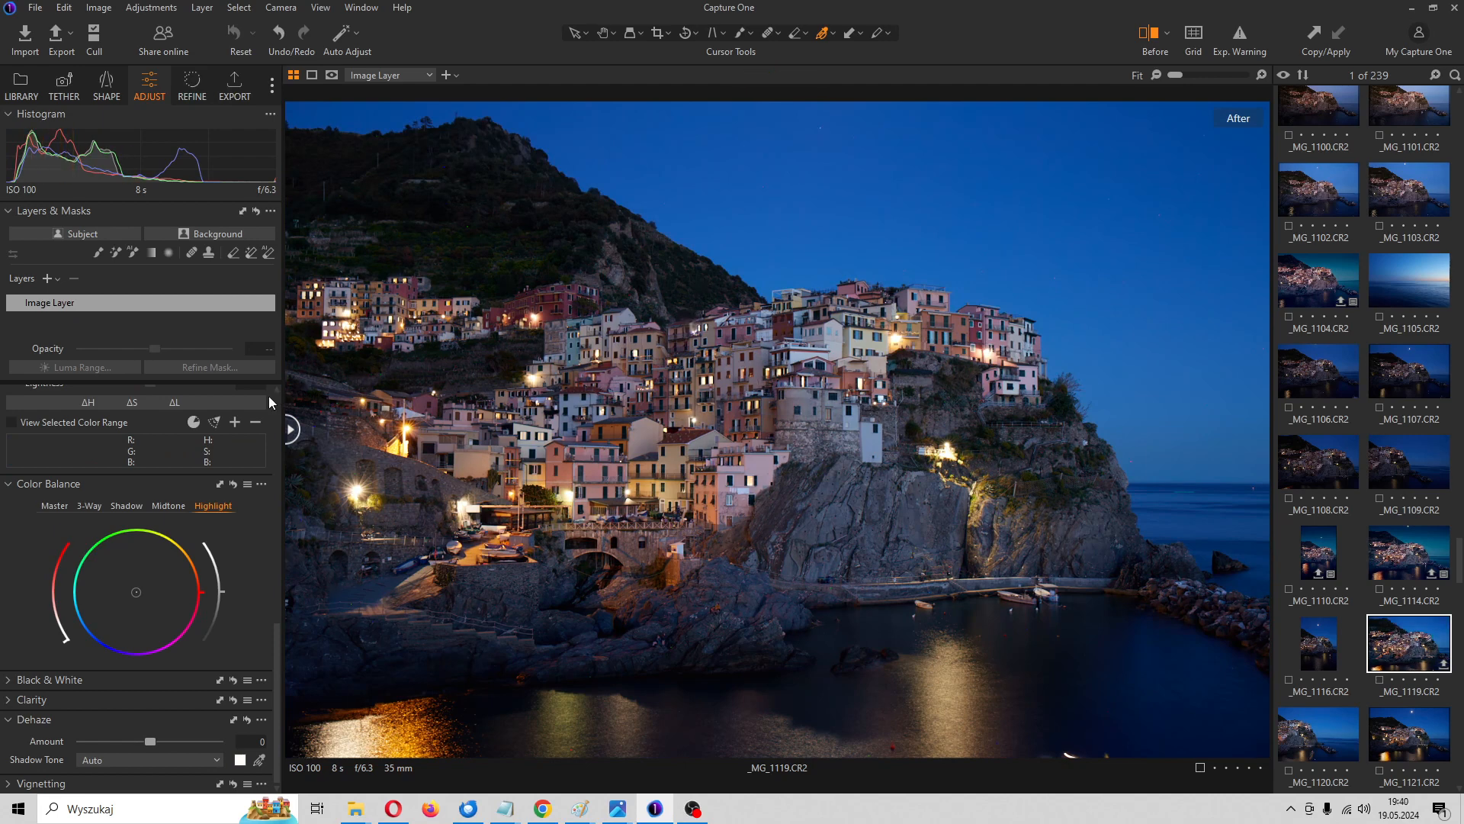
pyautogui.scroll(10, 199, 398)
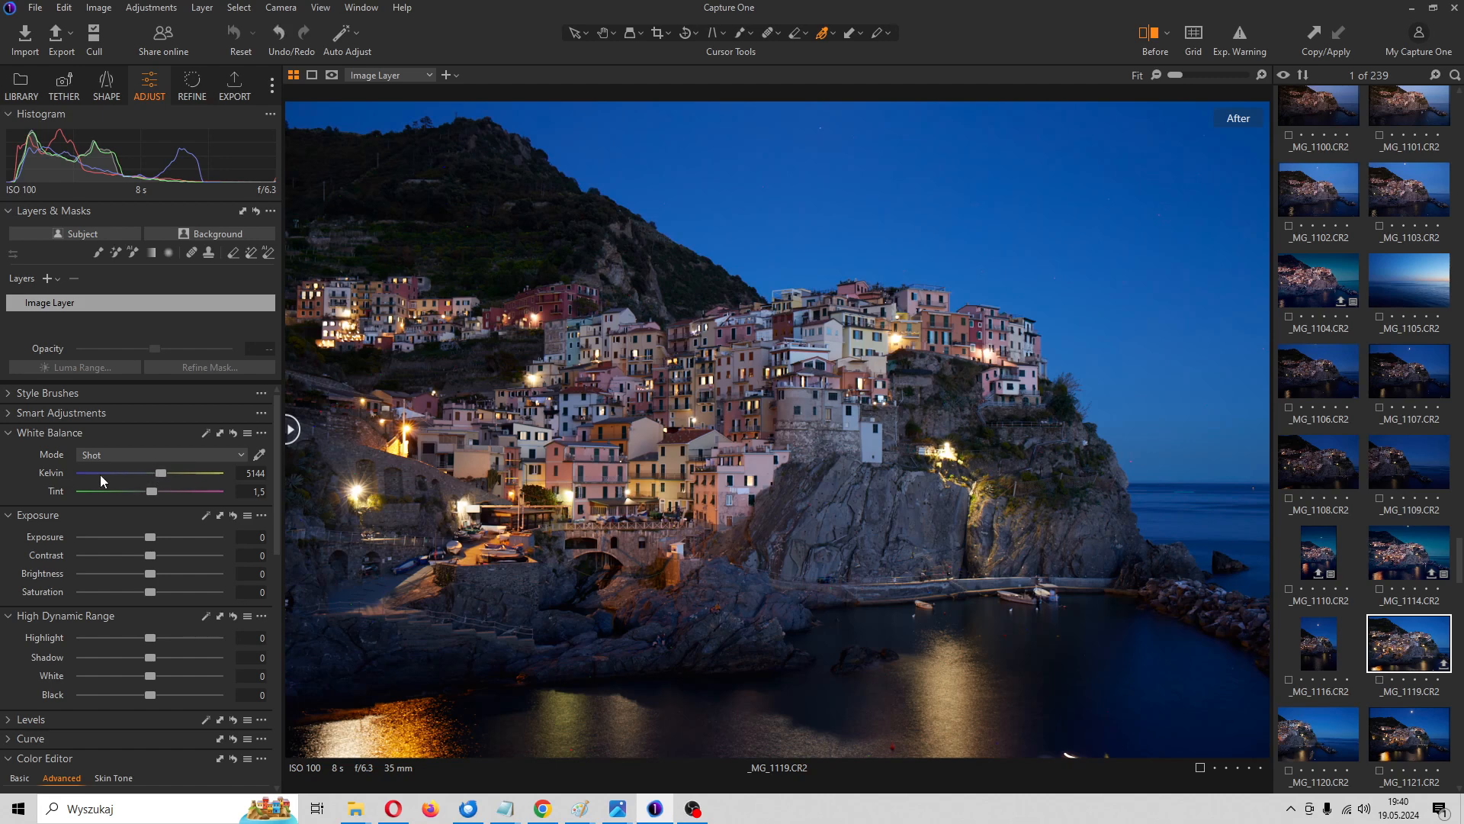
pyautogui.moveTo(158, 474); pyautogui.dragTo(166, 473)
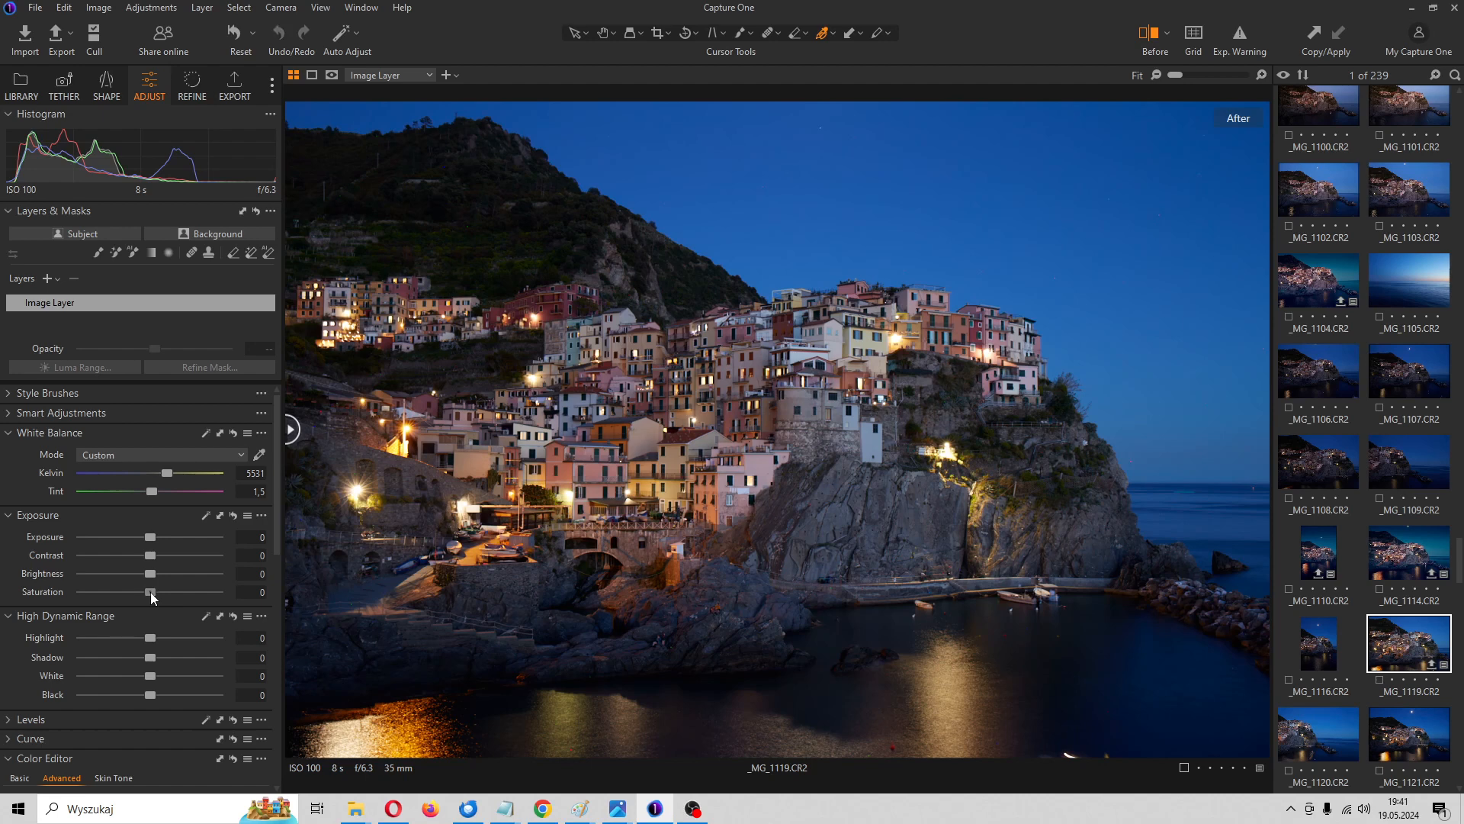
pyautogui.moveTo(153, 591); pyautogui.dragTo(171, 592)
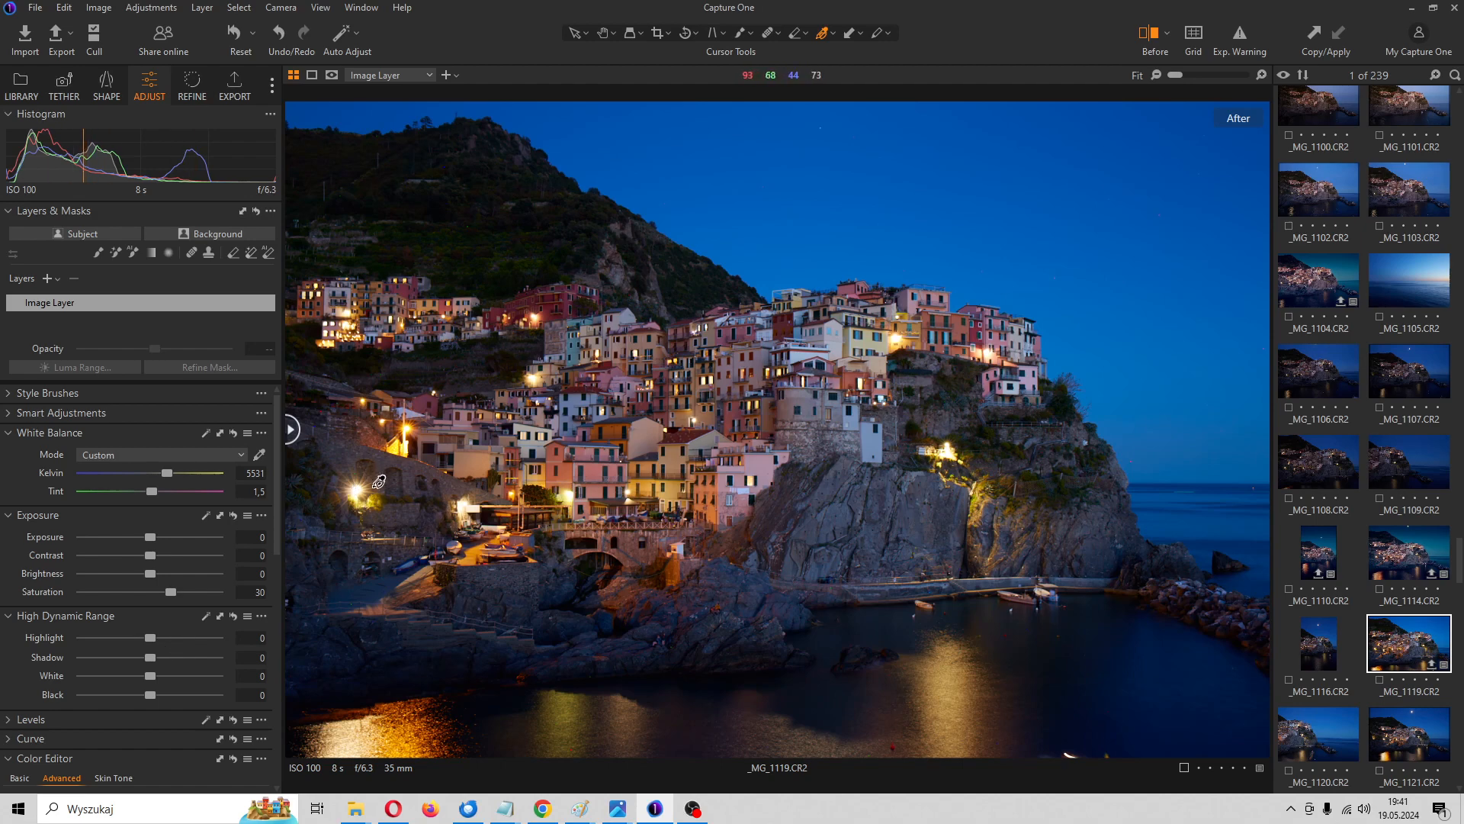
# Adjust the photo's high dynamic range with Highlight at -100 and Shadow at 20.
pyautogui.moveTo(150, 638); pyautogui.dragTo(80, 629)
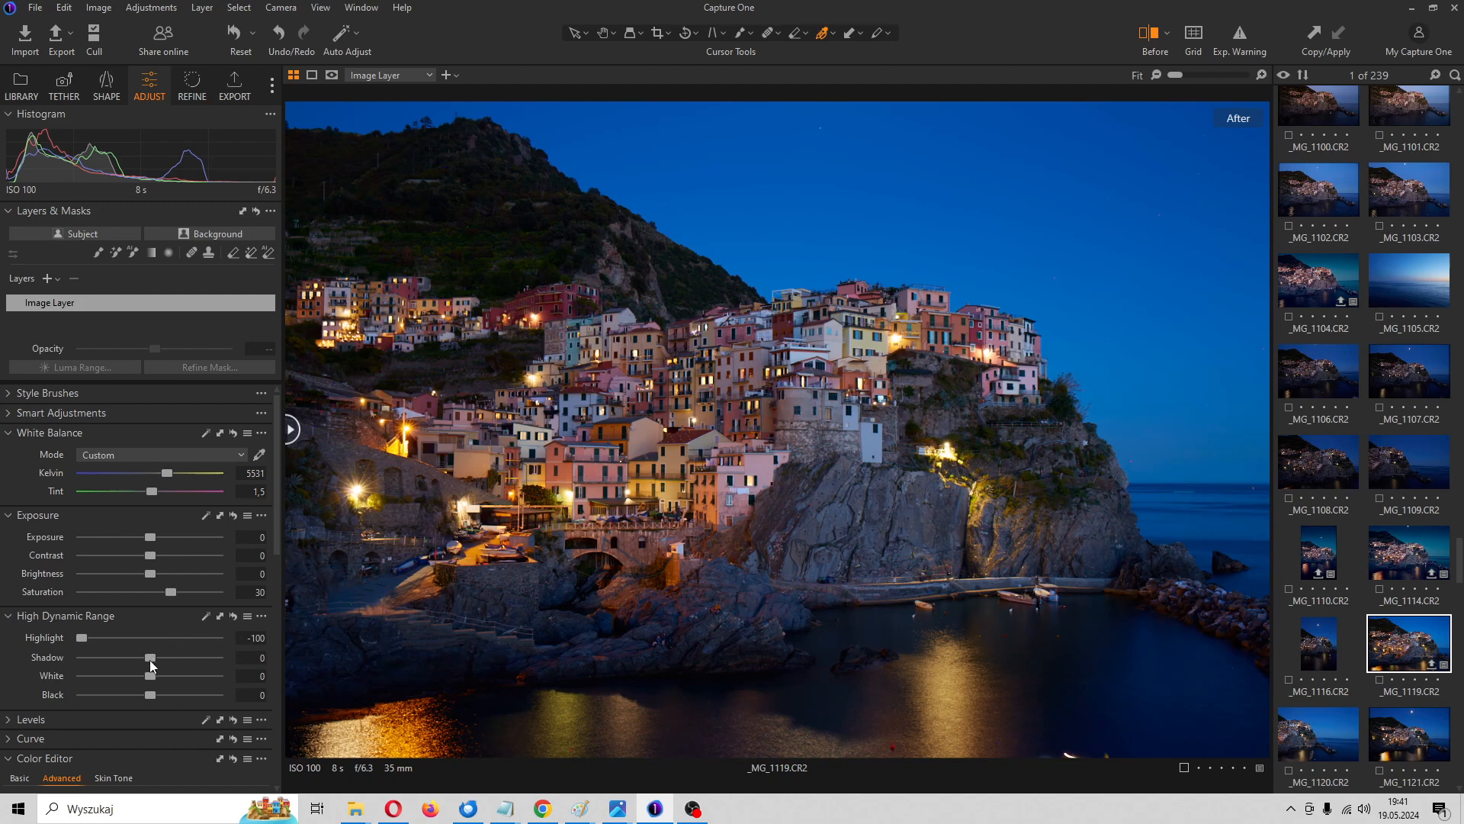
pyautogui.moveTo(149, 660); pyautogui.dragTo(160, 662)
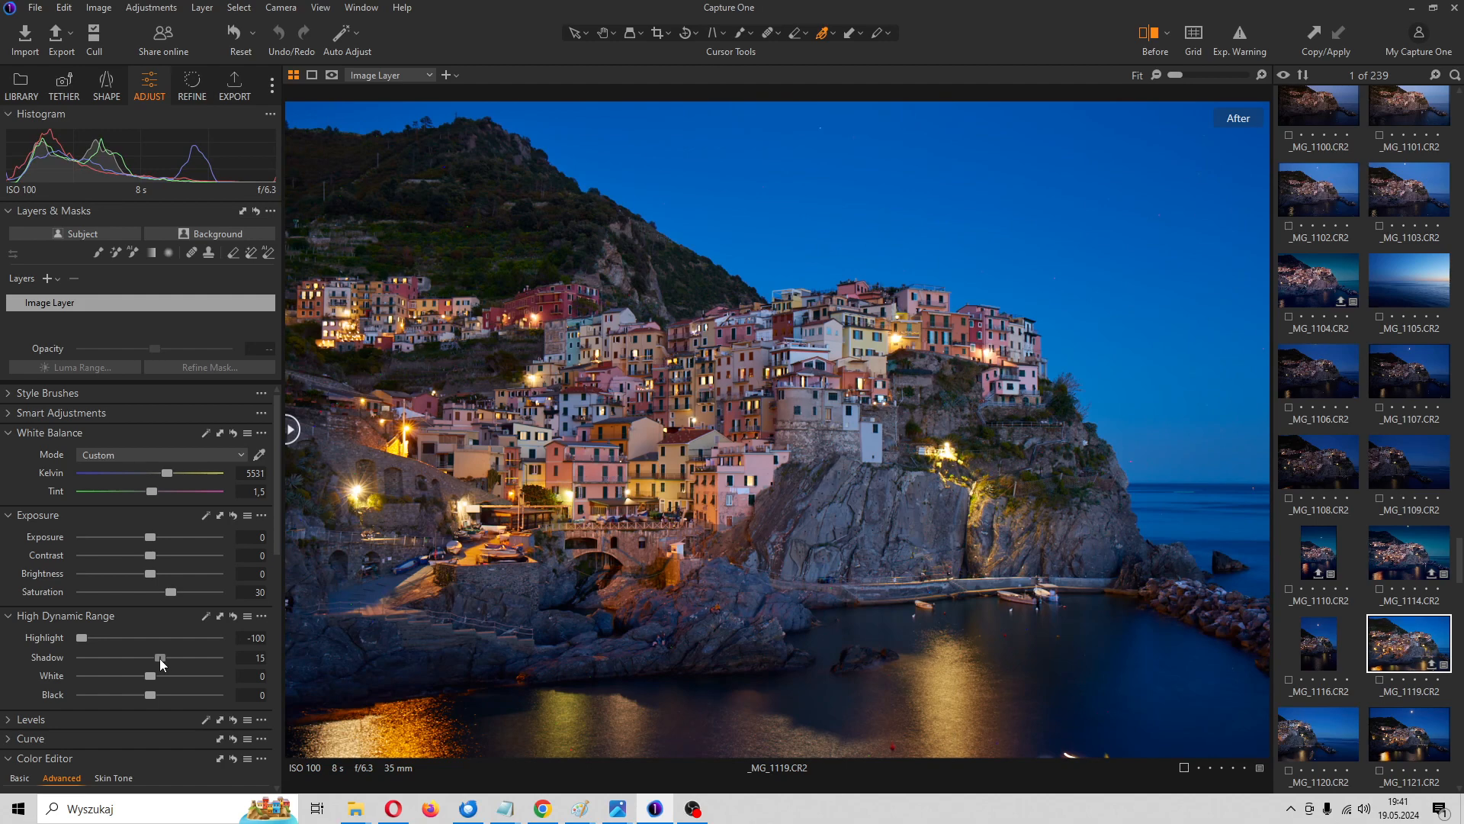
pyautogui.moveTo(160, 662); pyautogui.dragTo(162, 662)
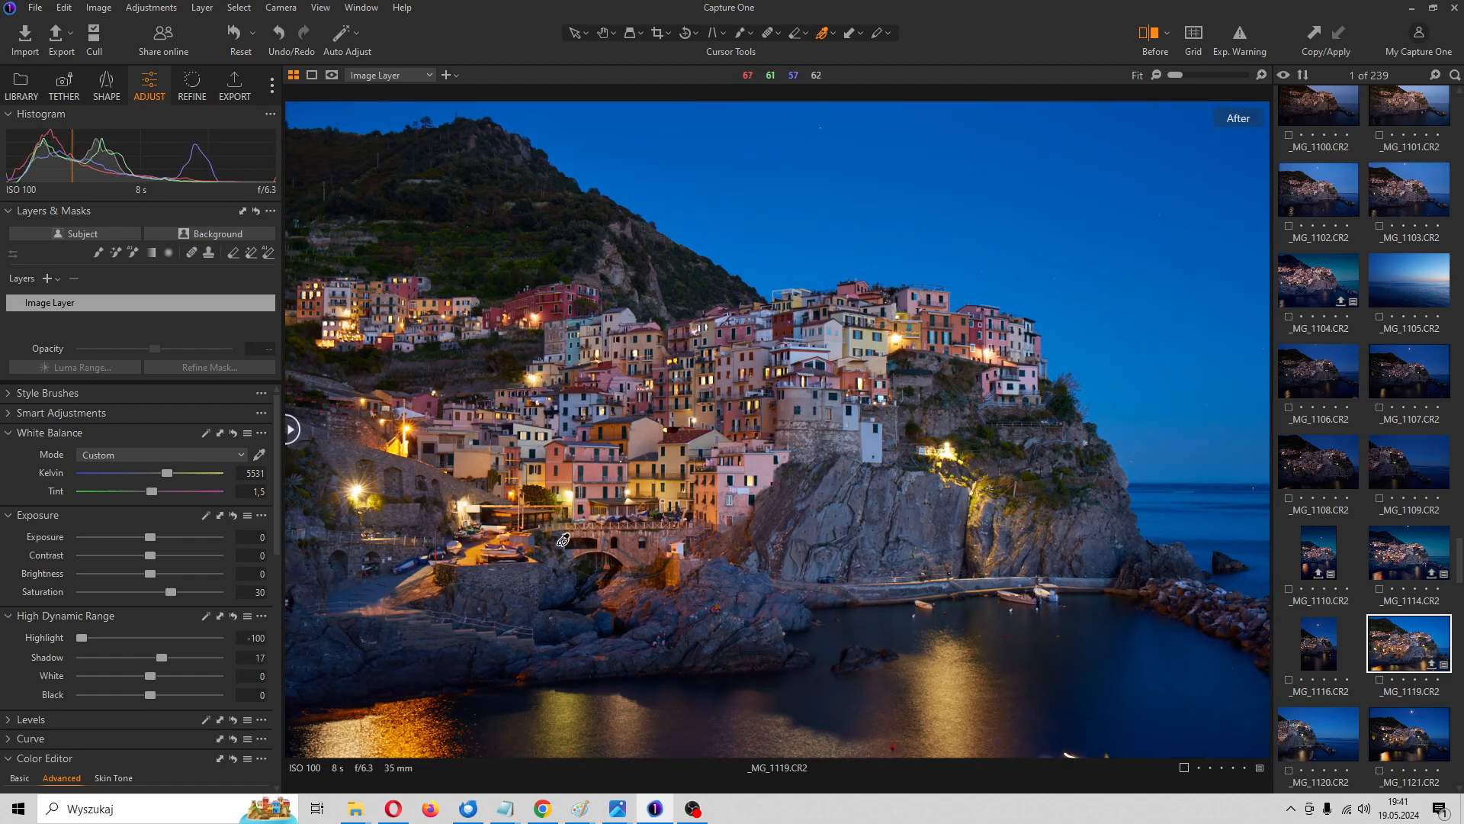
pyautogui.scroll(-1, 140, 576)
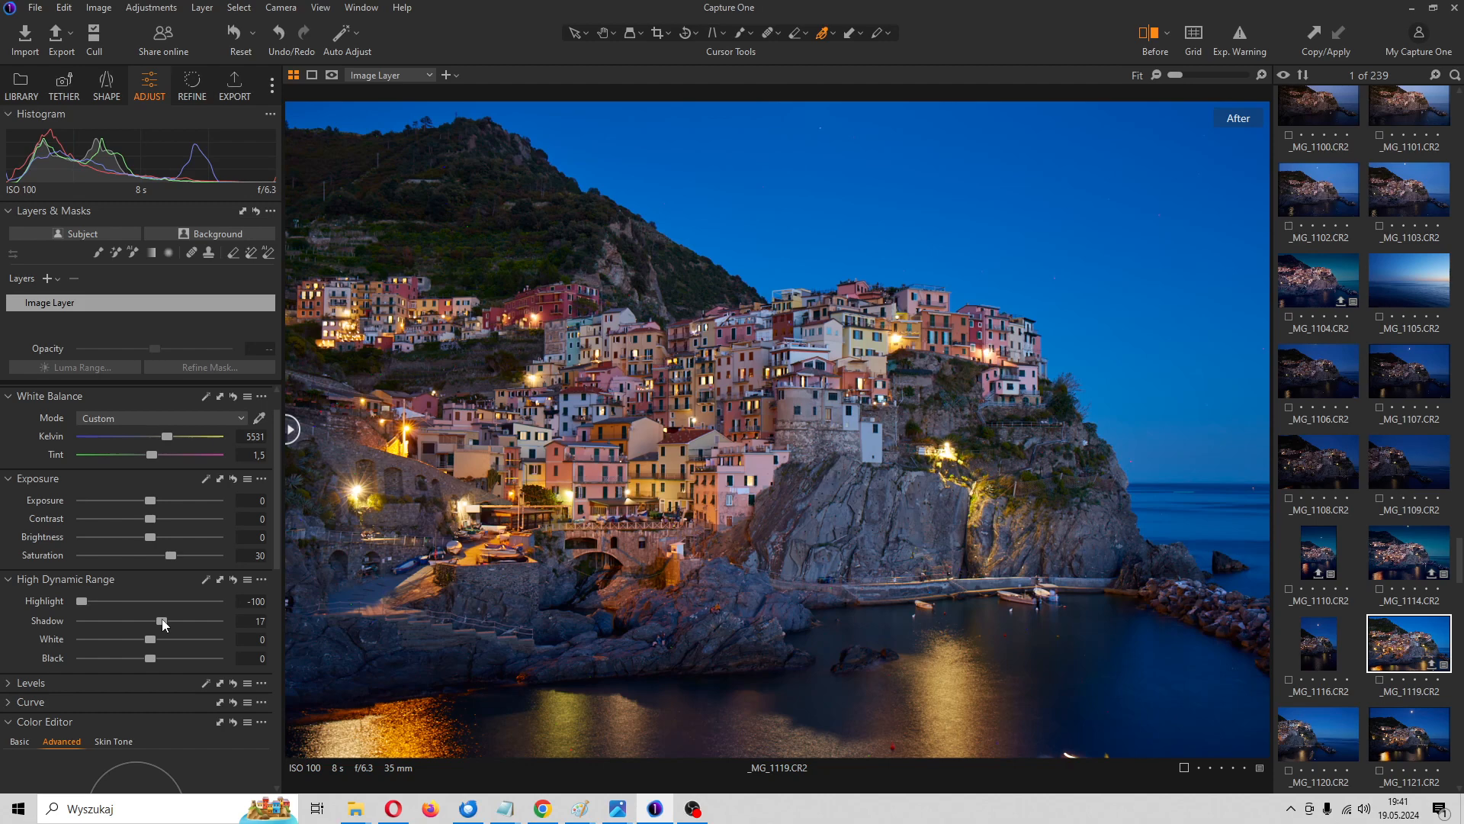
pyautogui.moveTo(163, 623)
pyautogui.mouseDown()
pyautogui.moveTo(203, 624)
pyautogui.moveTo(126, 624)
pyautogui.moveTo(163, 625)
pyautogui.mouseUp()
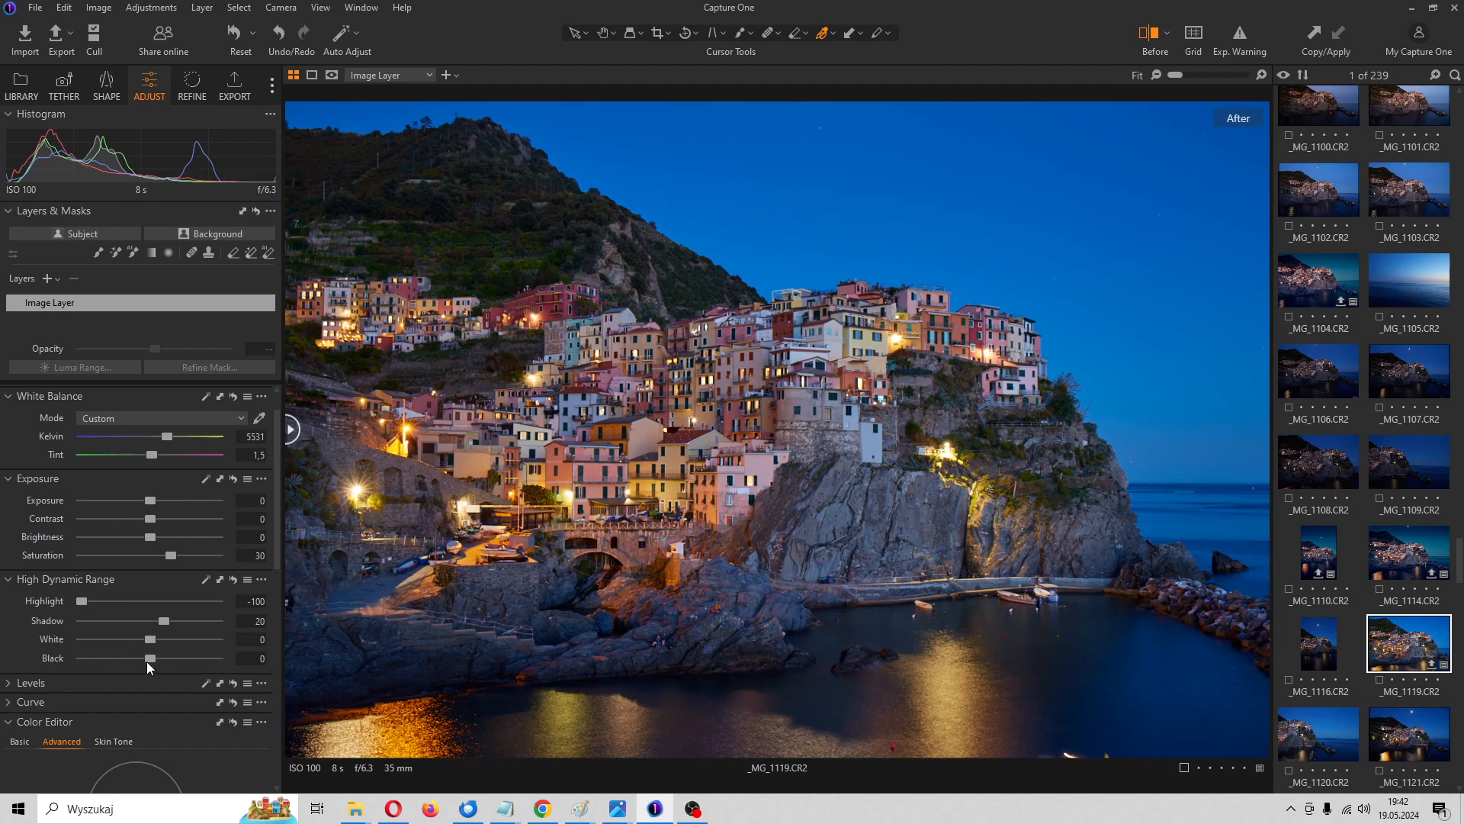
# Sample the blue of the upper sky as a new color range in the advanced Color Editor.
pyautogui.scroll(-3, 110, 652)
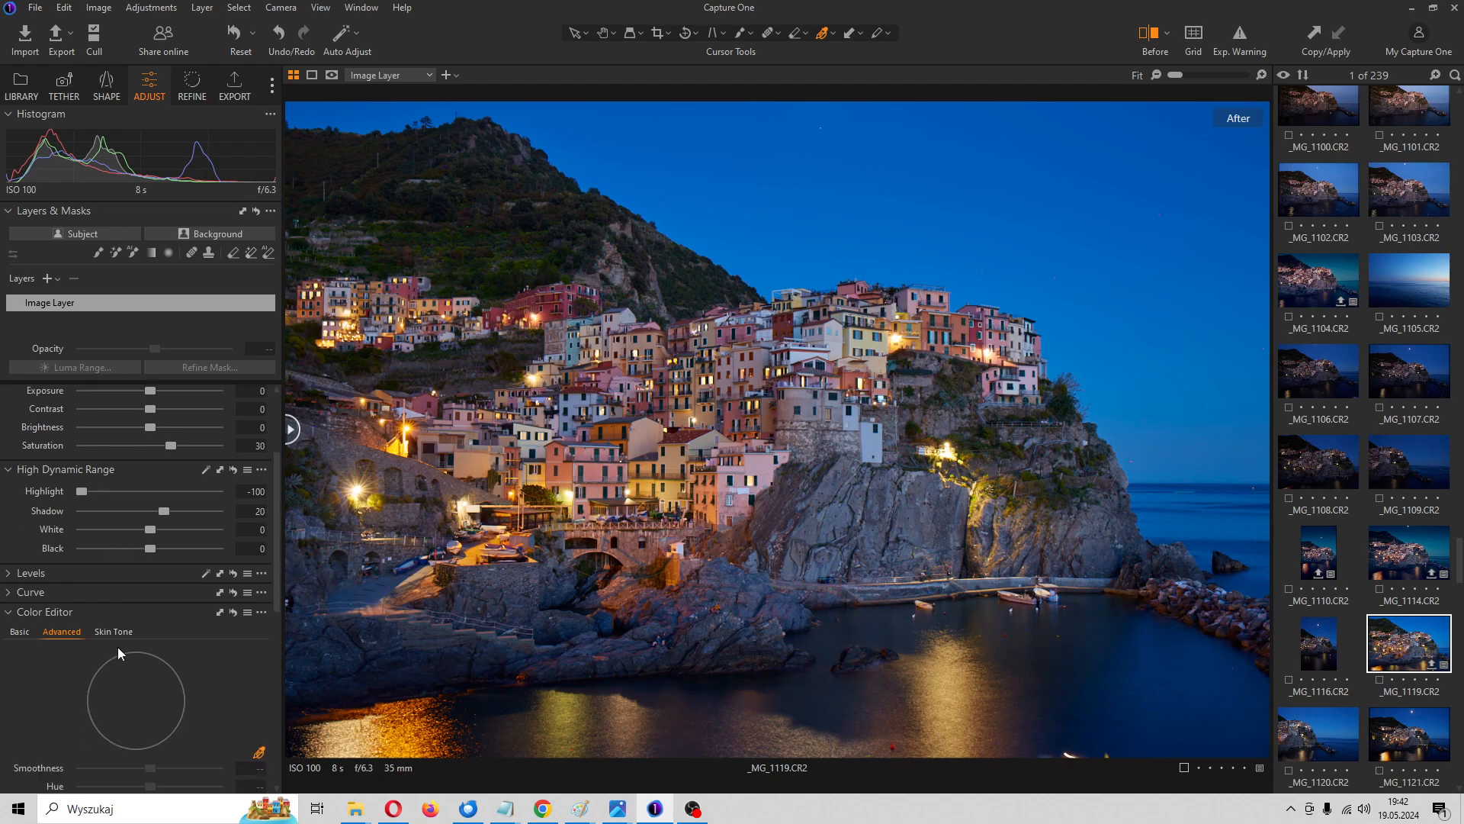
pyautogui.scroll(-2, 113, 633)
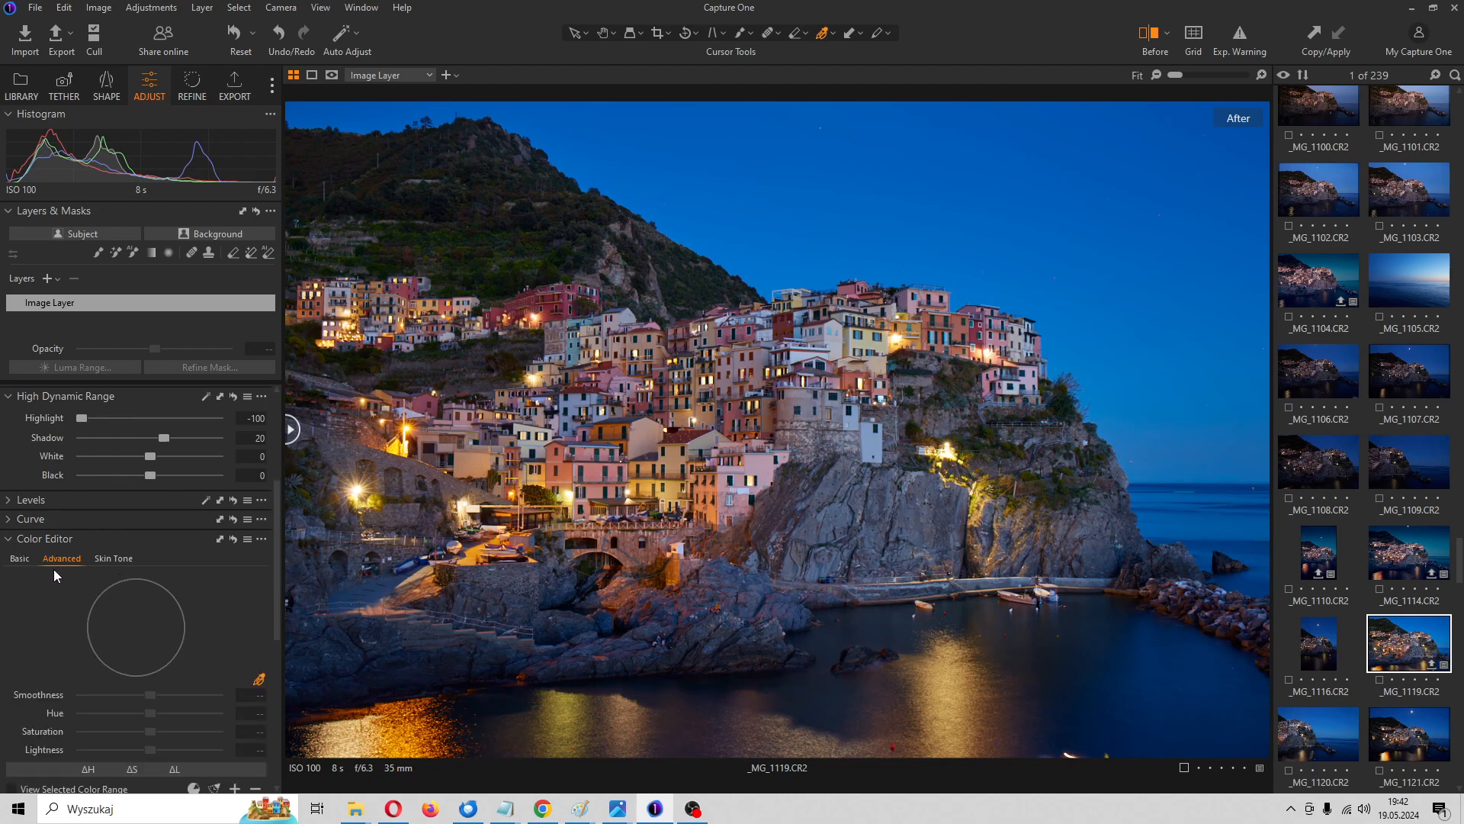
pyautogui.scroll(-2, 160, 583)
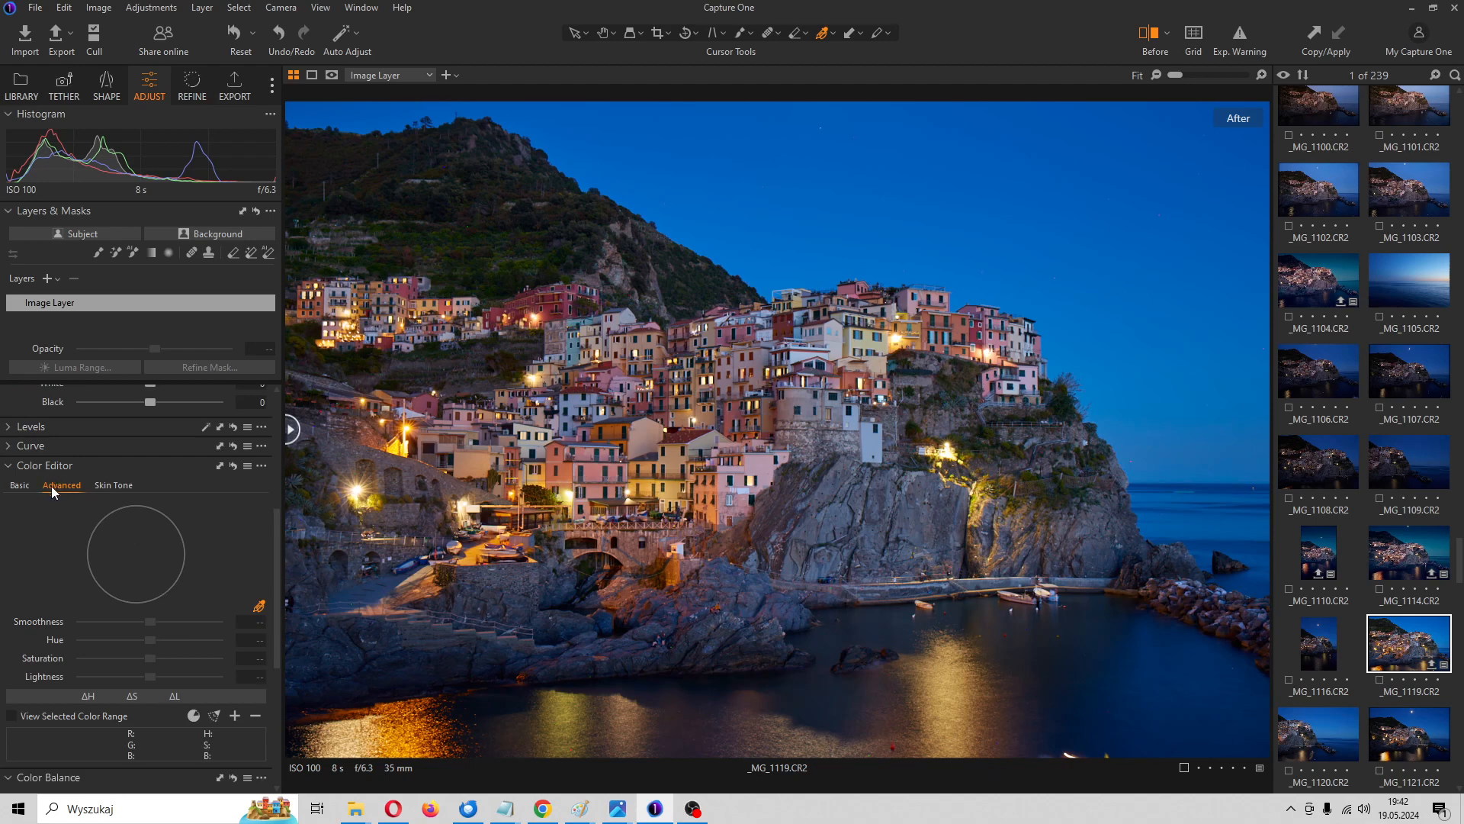
pyautogui.click(21, 488)
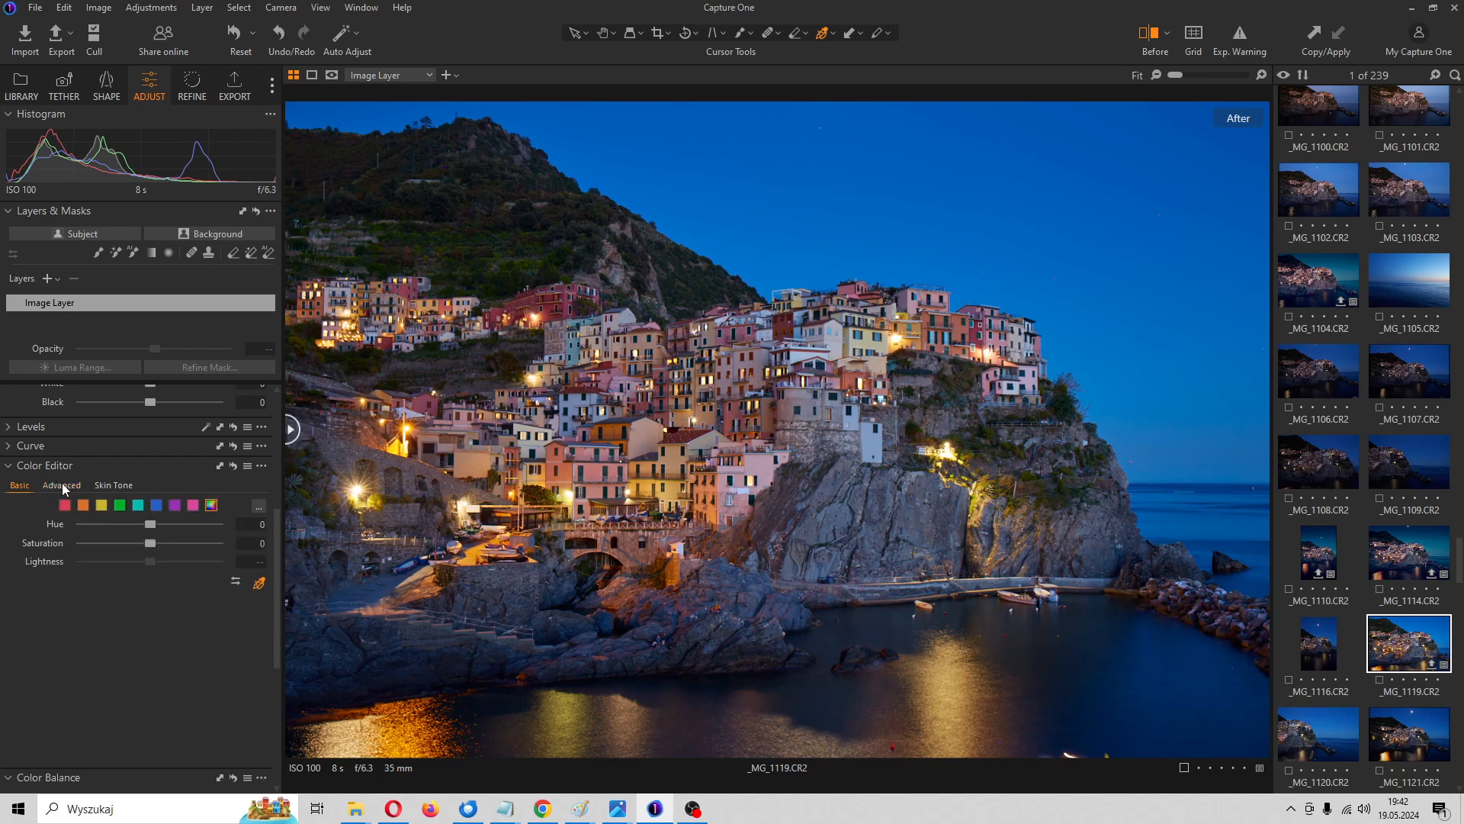
pyautogui.click(63, 487)
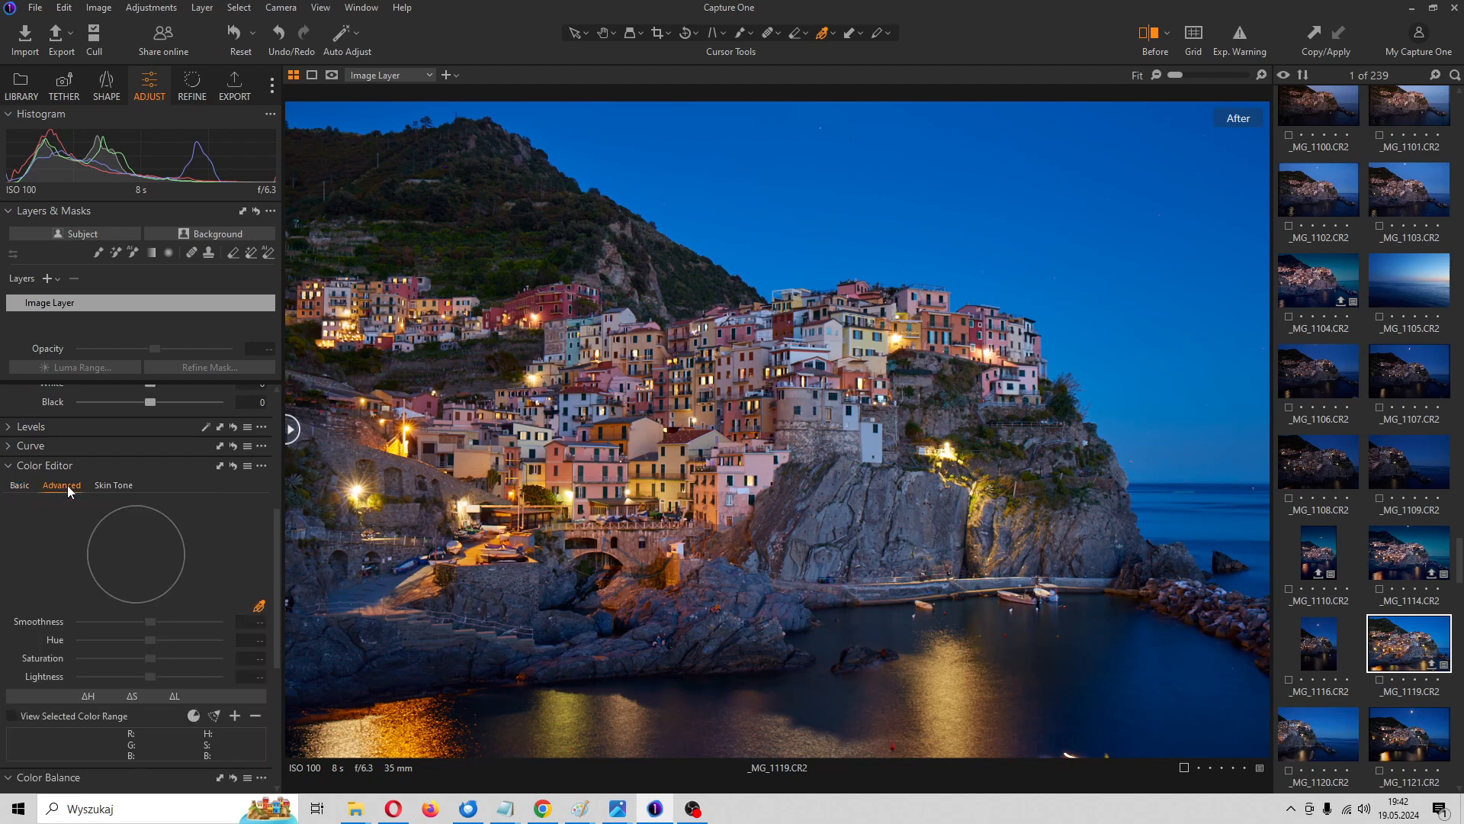
pyautogui.click(259, 606)
pyautogui.click(854, 170)
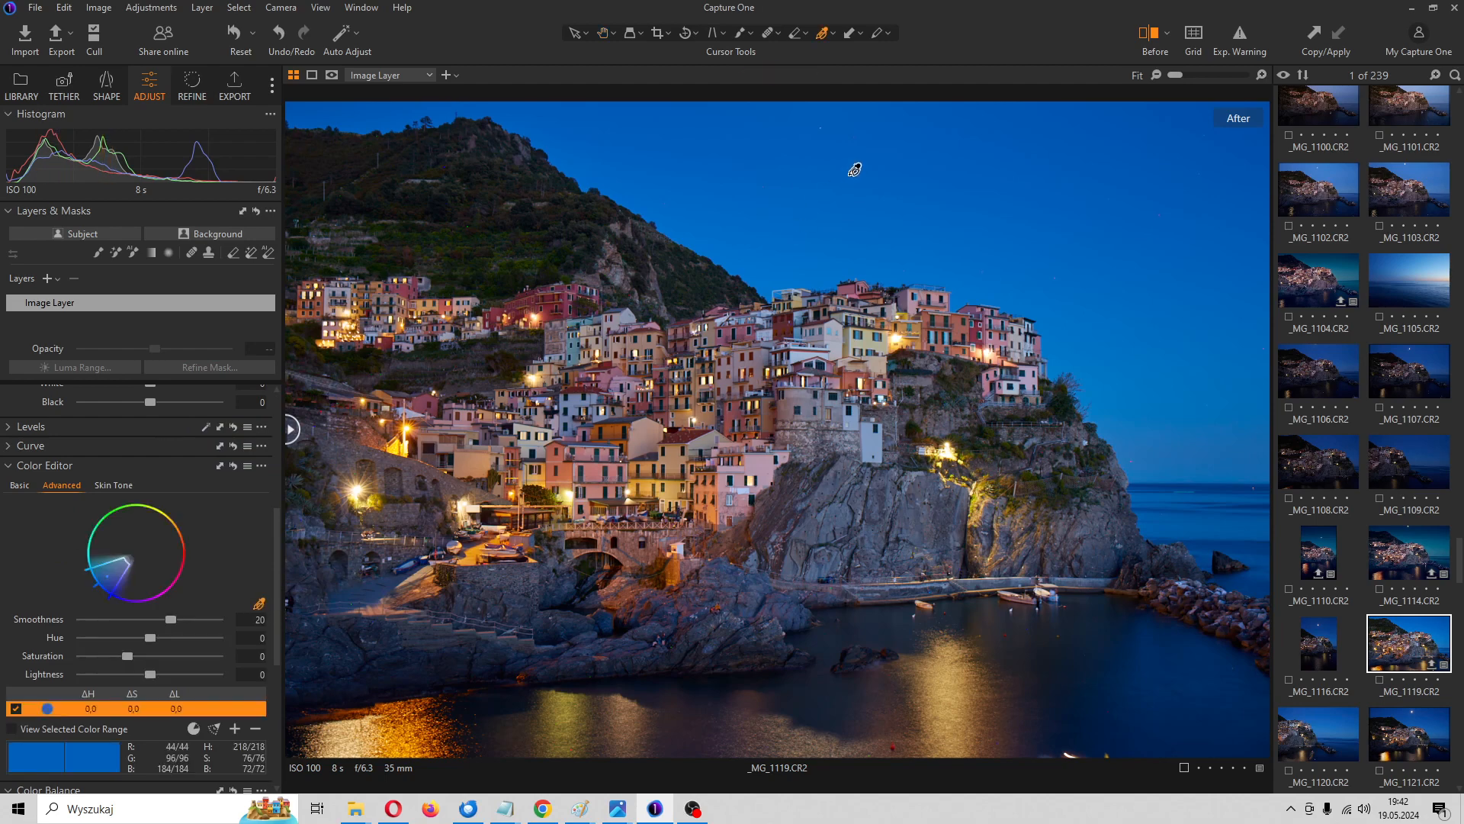
# Widen the sampled blue range to more saturations and violet-blue hues, and check its coverage with the selected color range view.
pyautogui.click(217, 727)
pyautogui.moveTo(108, 564); pyautogui.dragTo(122, 589)
pyautogui.scroll(-2, 153, 730)
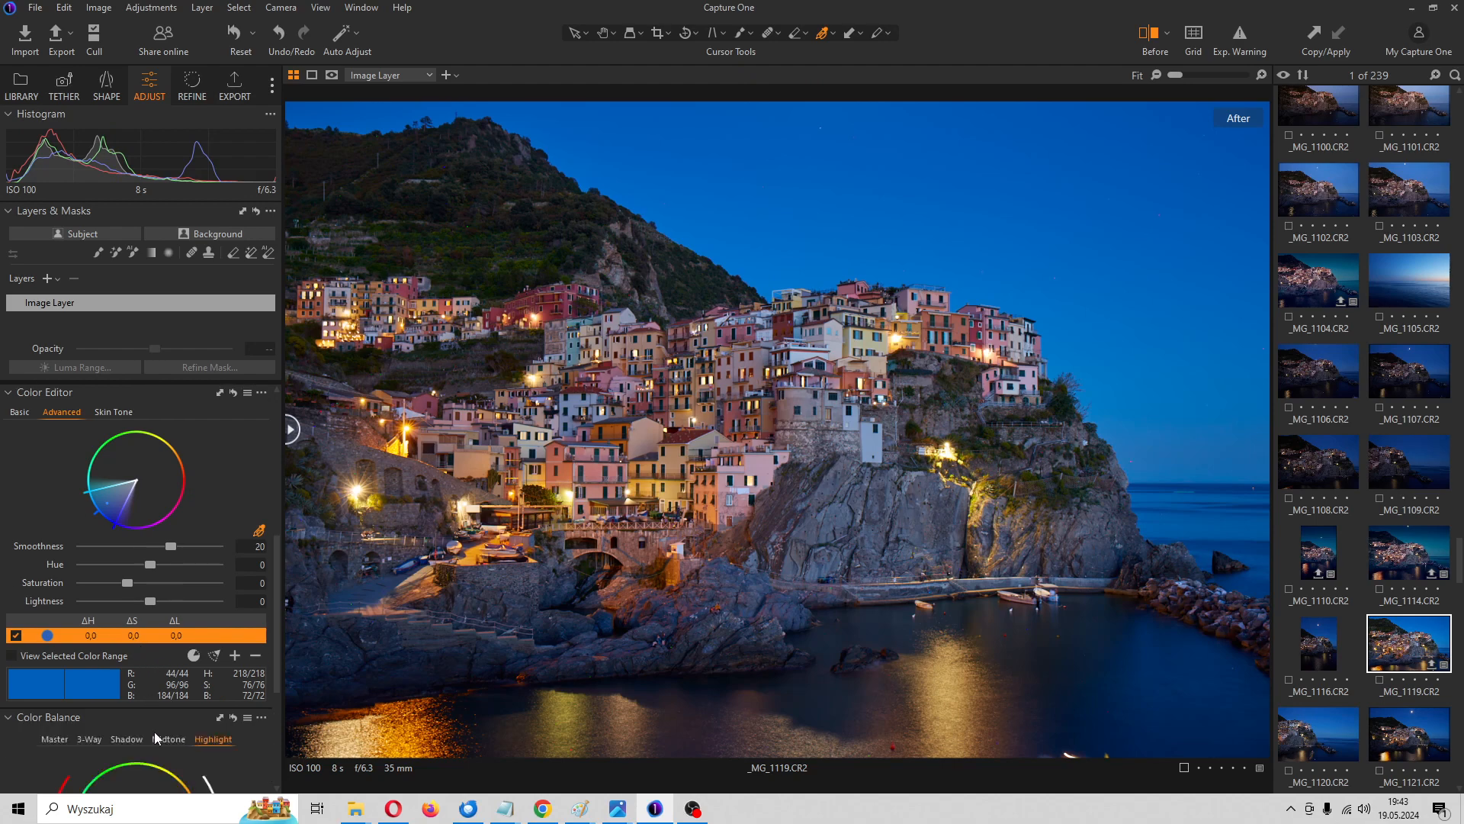
pyautogui.click(10, 657)
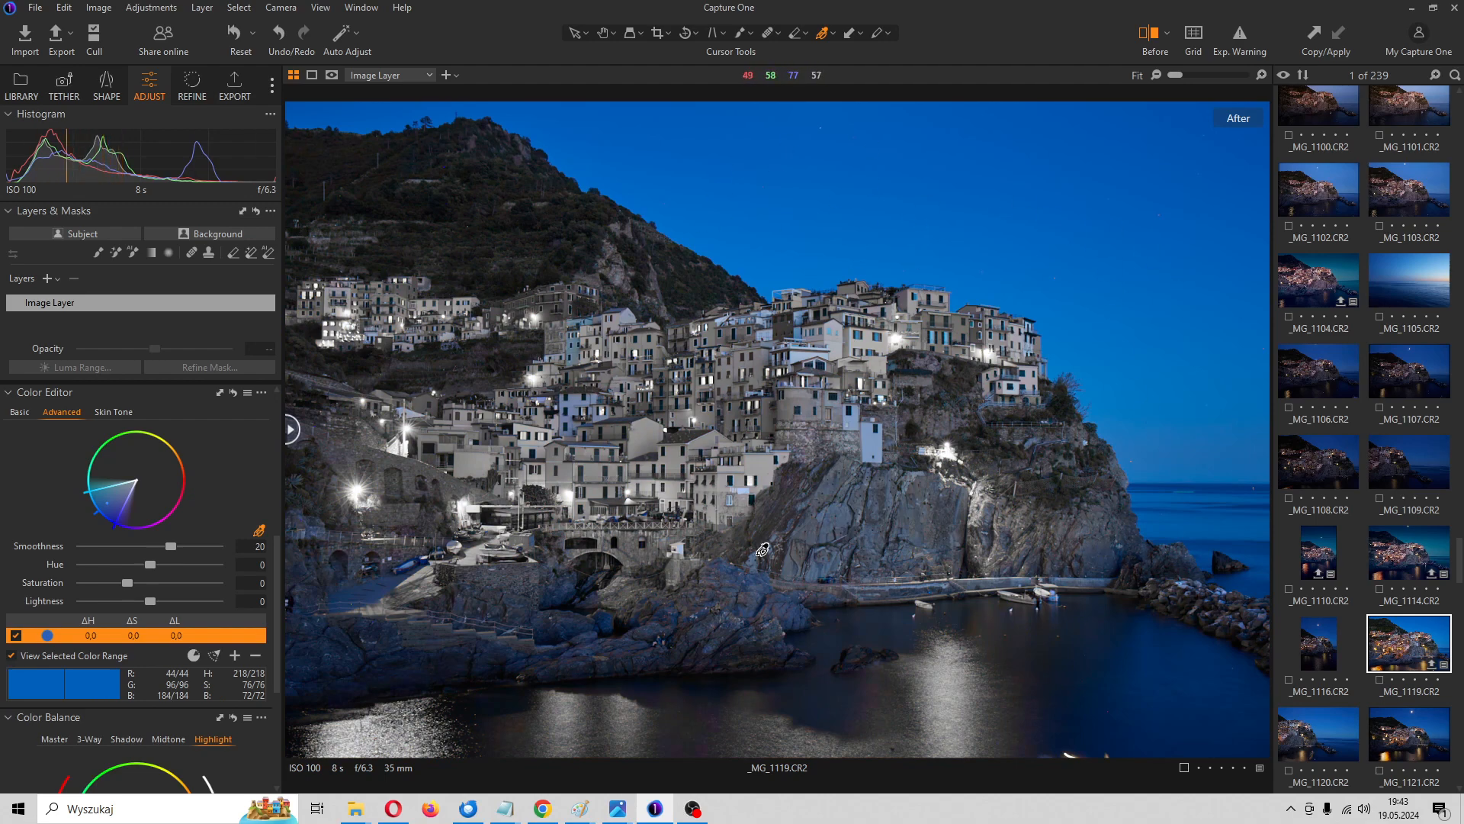
pyautogui.click(11, 656)
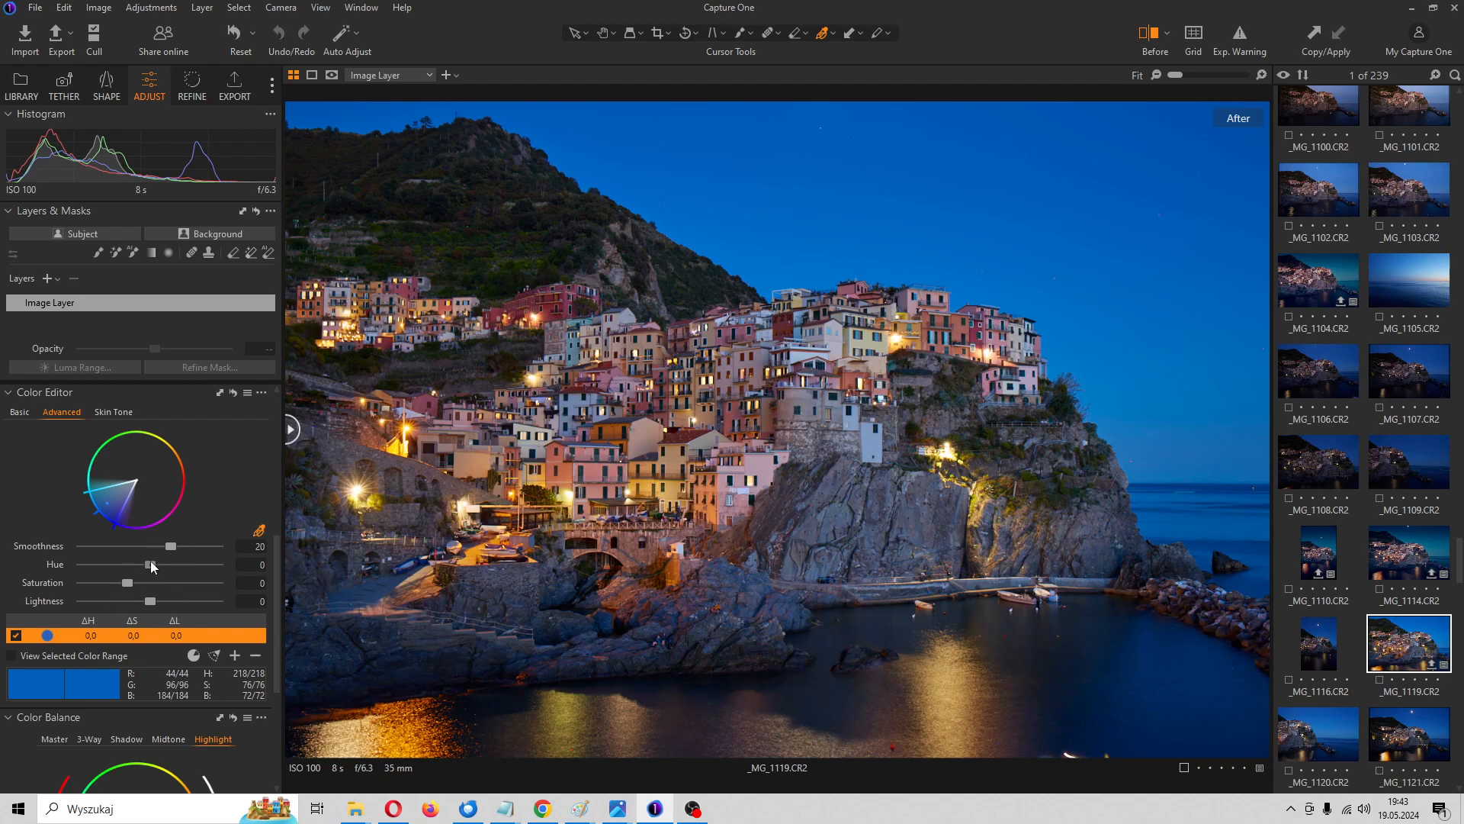
# Shift the selected blue range to Hue -27.5, Saturation -21.8 and Lightness -10.1.
pyautogui.moveTo(149, 561); pyautogui.dragTo(85, 563)
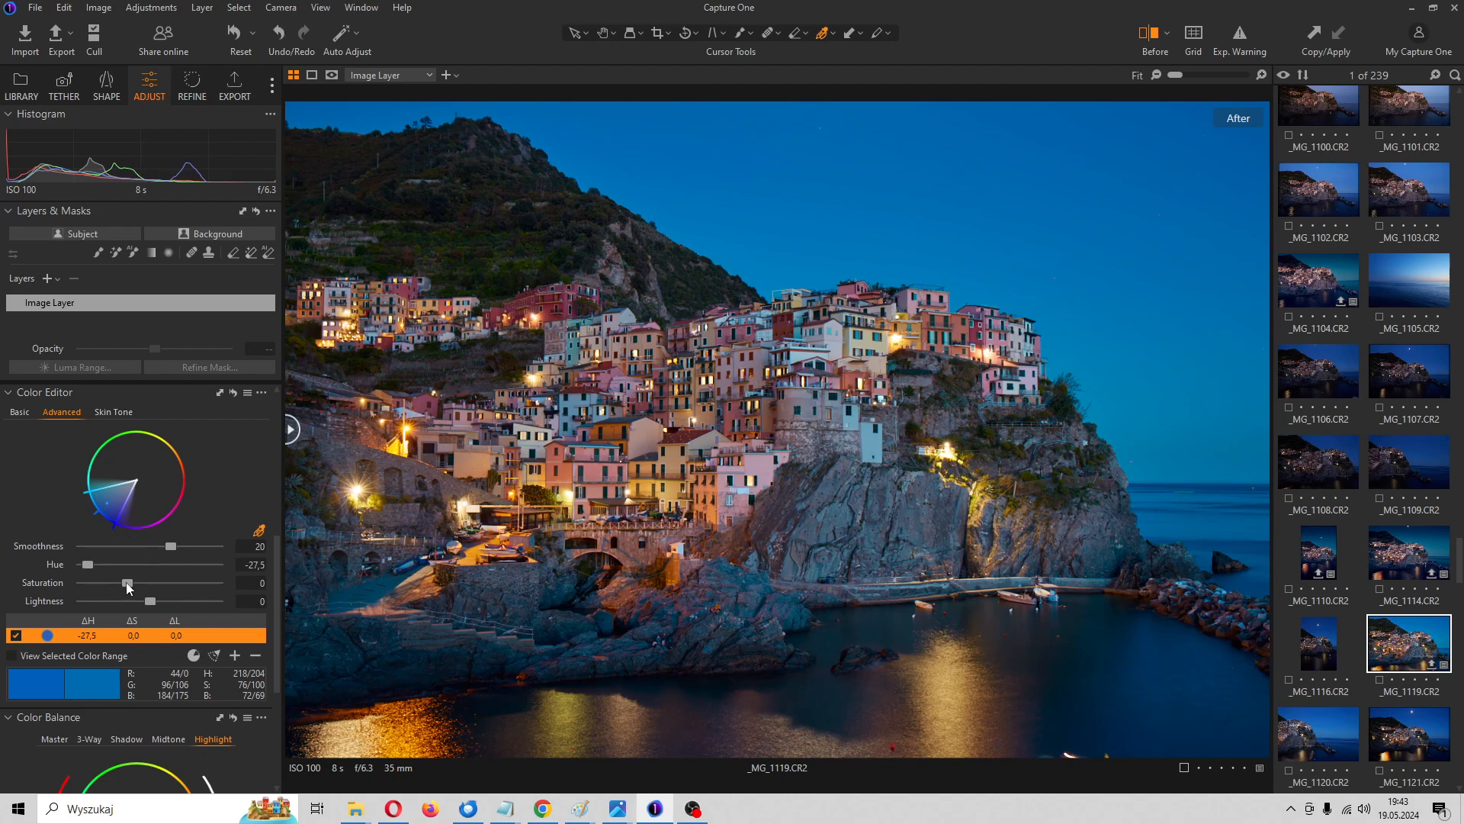
pyautogui.moveTo(127, 585); pyautogui.dragTo(119, 587)
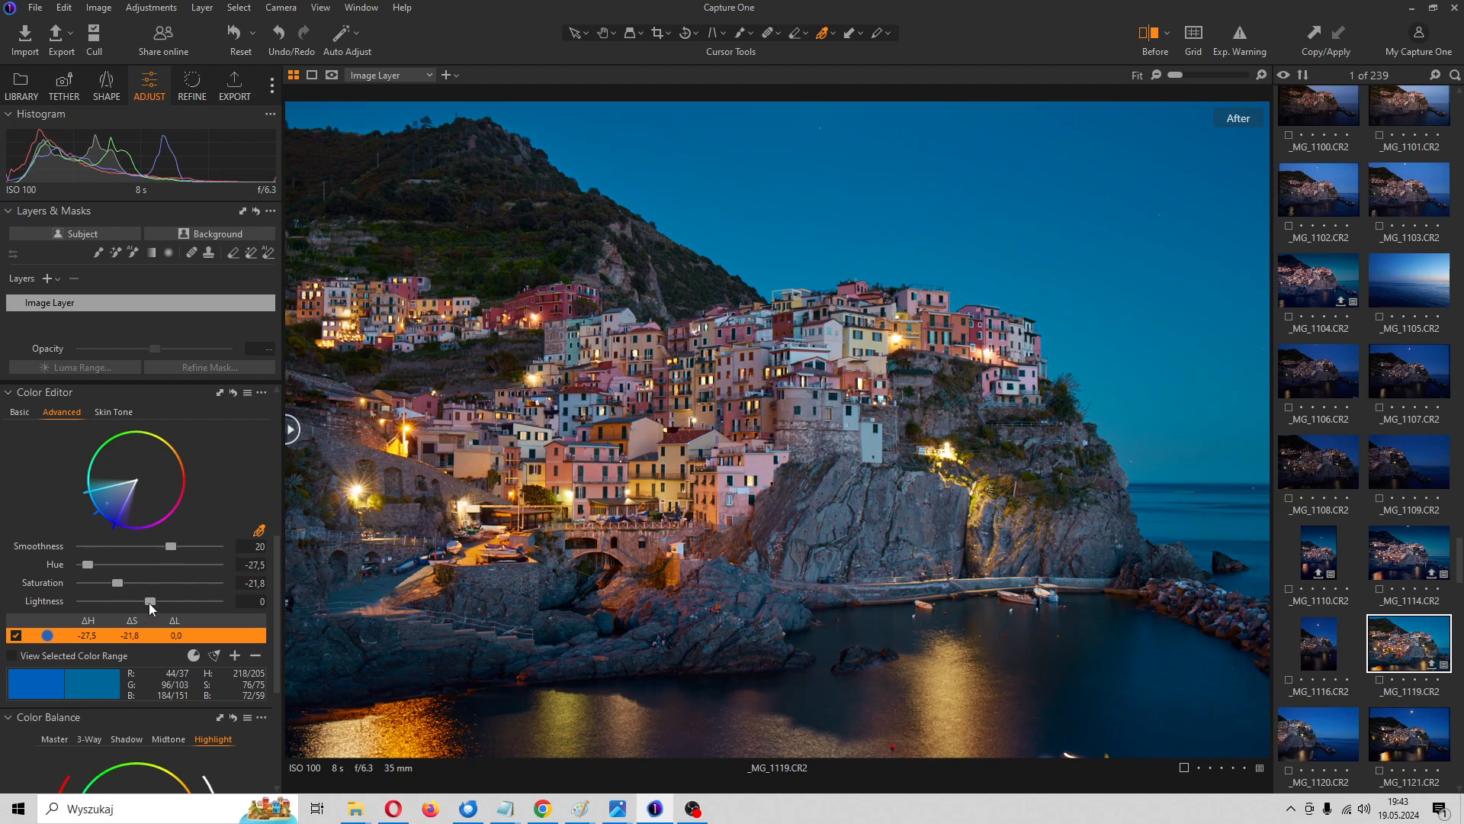
pyautogui.moveTo(148, 602); pyautogui.dragTo(142, 601)
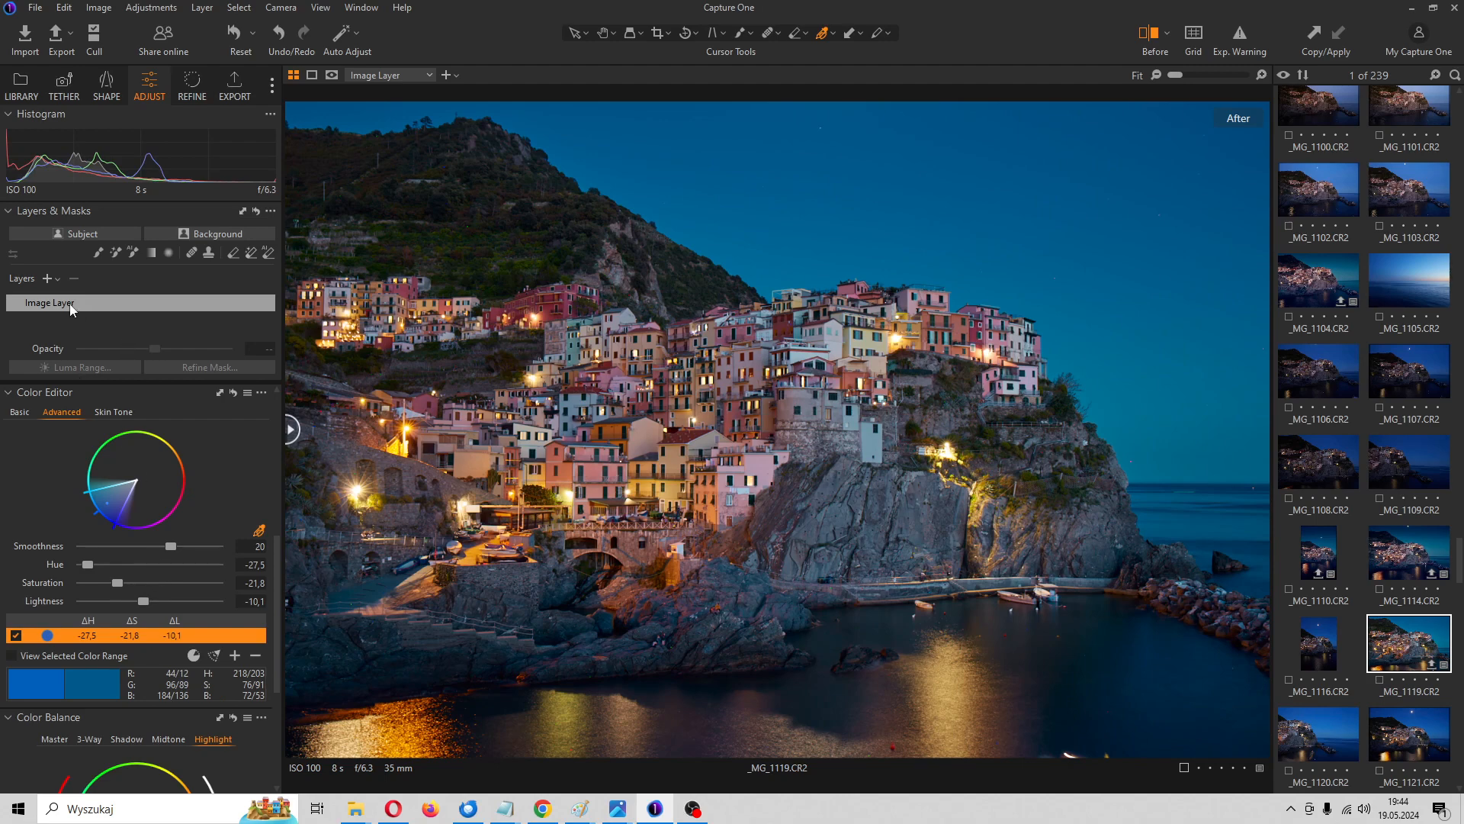
# Add a new adjustment layer and name it "sky gradient".
pyautogui.click(46, 281)
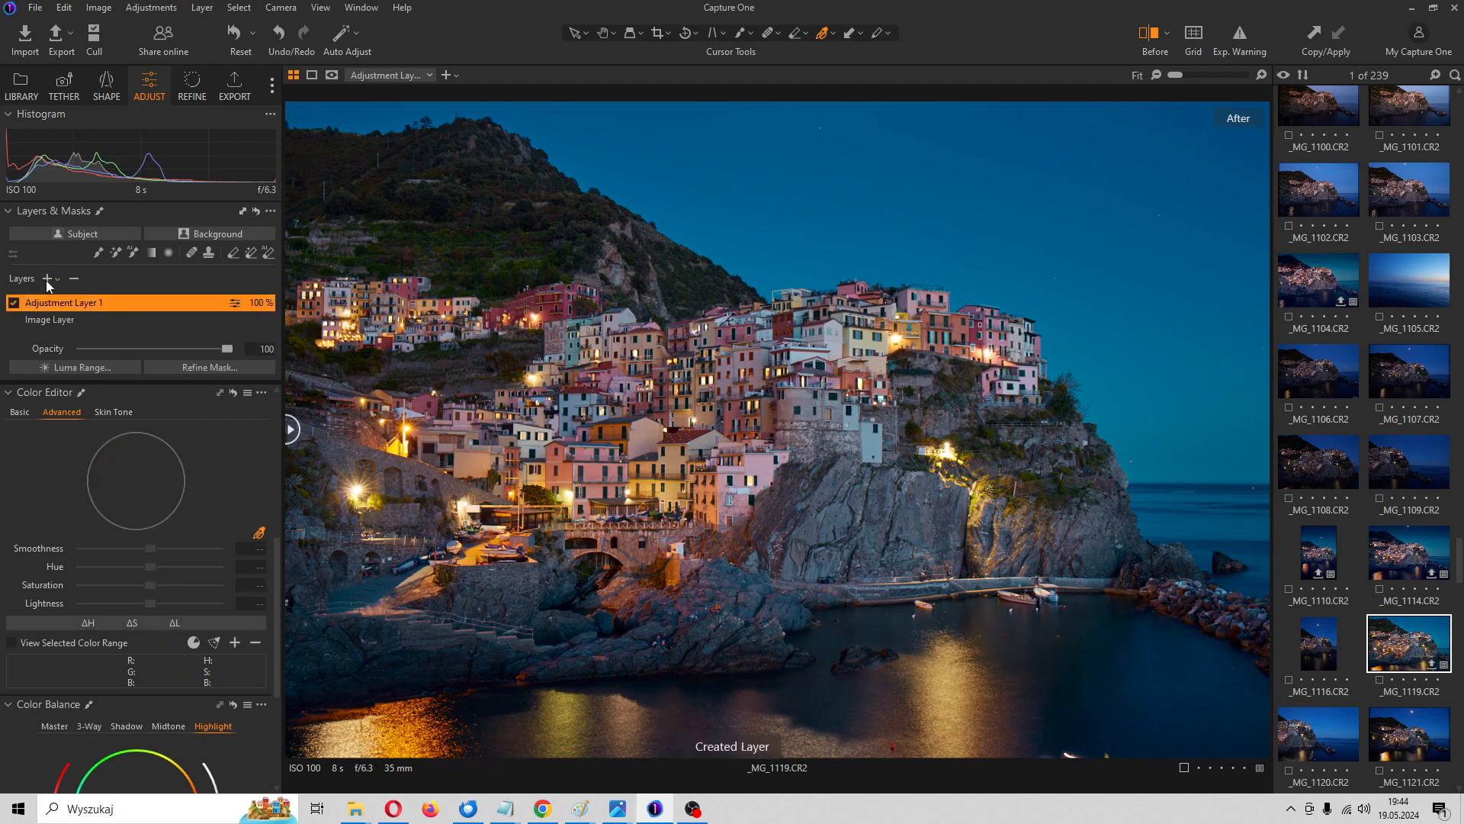
pyautogui.doubleClick(76, 303)
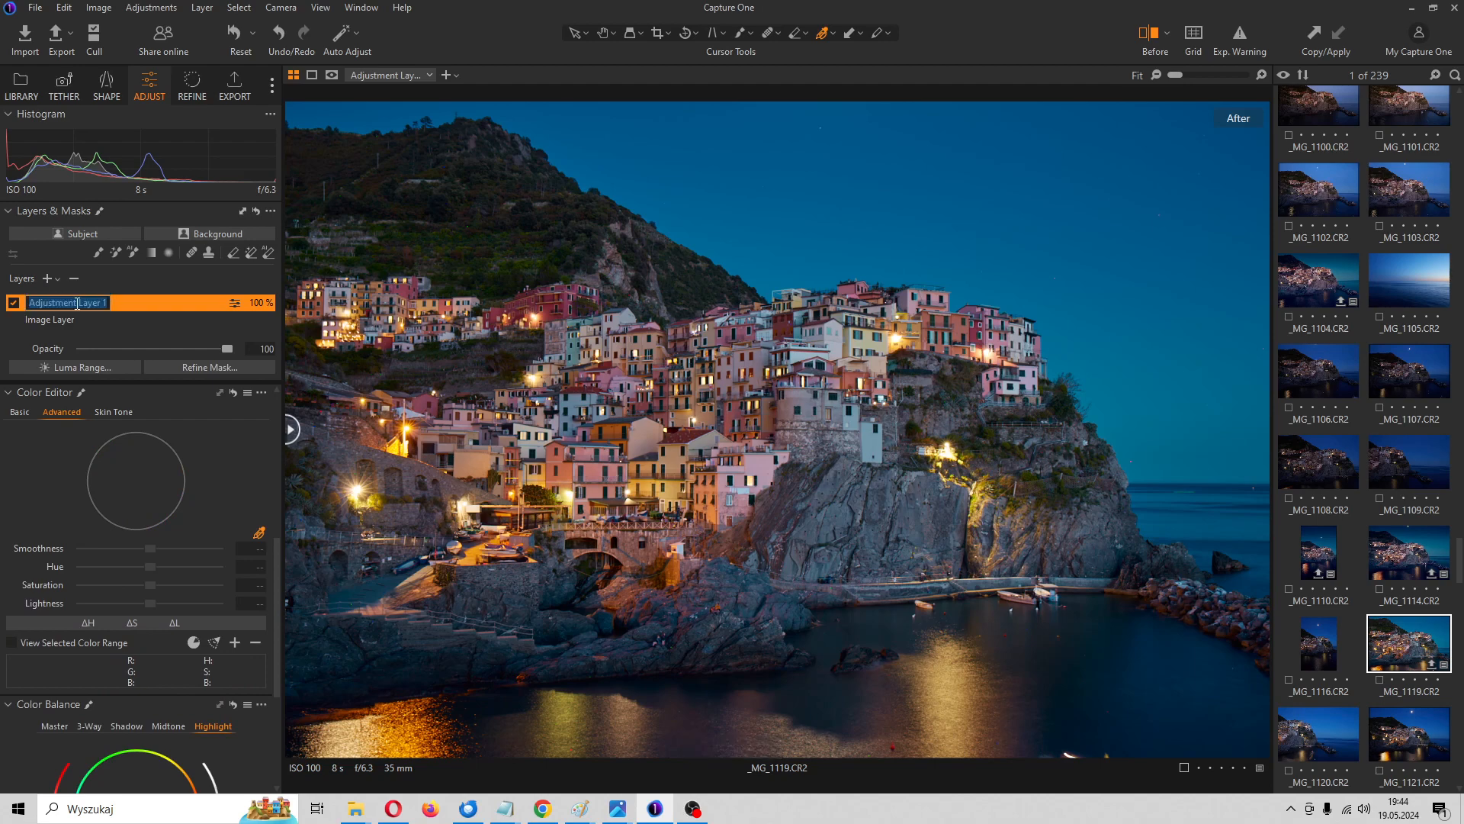
pyautogui.write('sky gradeient')
pyautogui.press('Return')
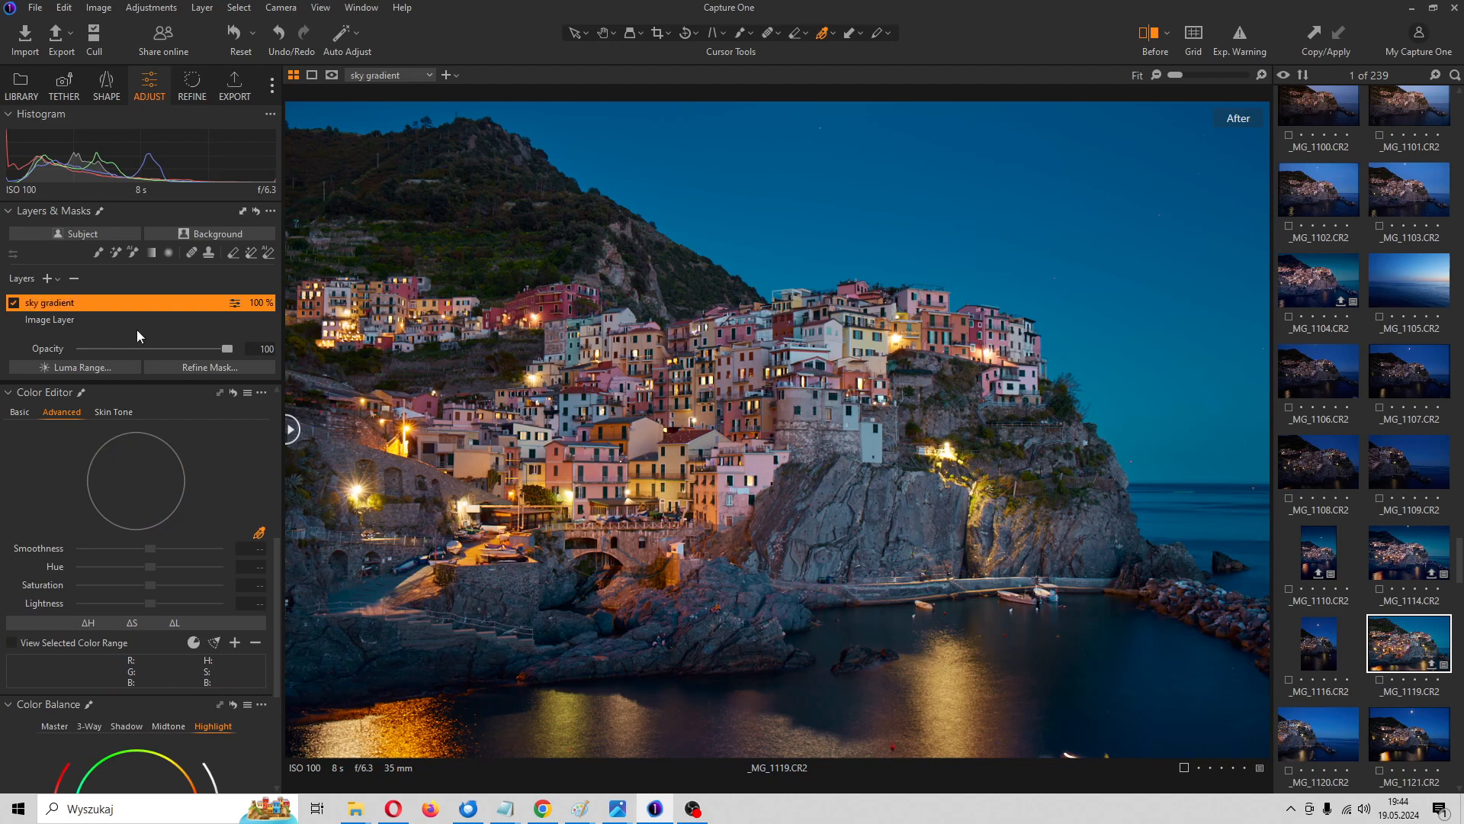
# Draw a linear gradient mask from the top of the sky down to the village, and set the layer's Exposure to -0.4.
pyautogui.click(151, 254)
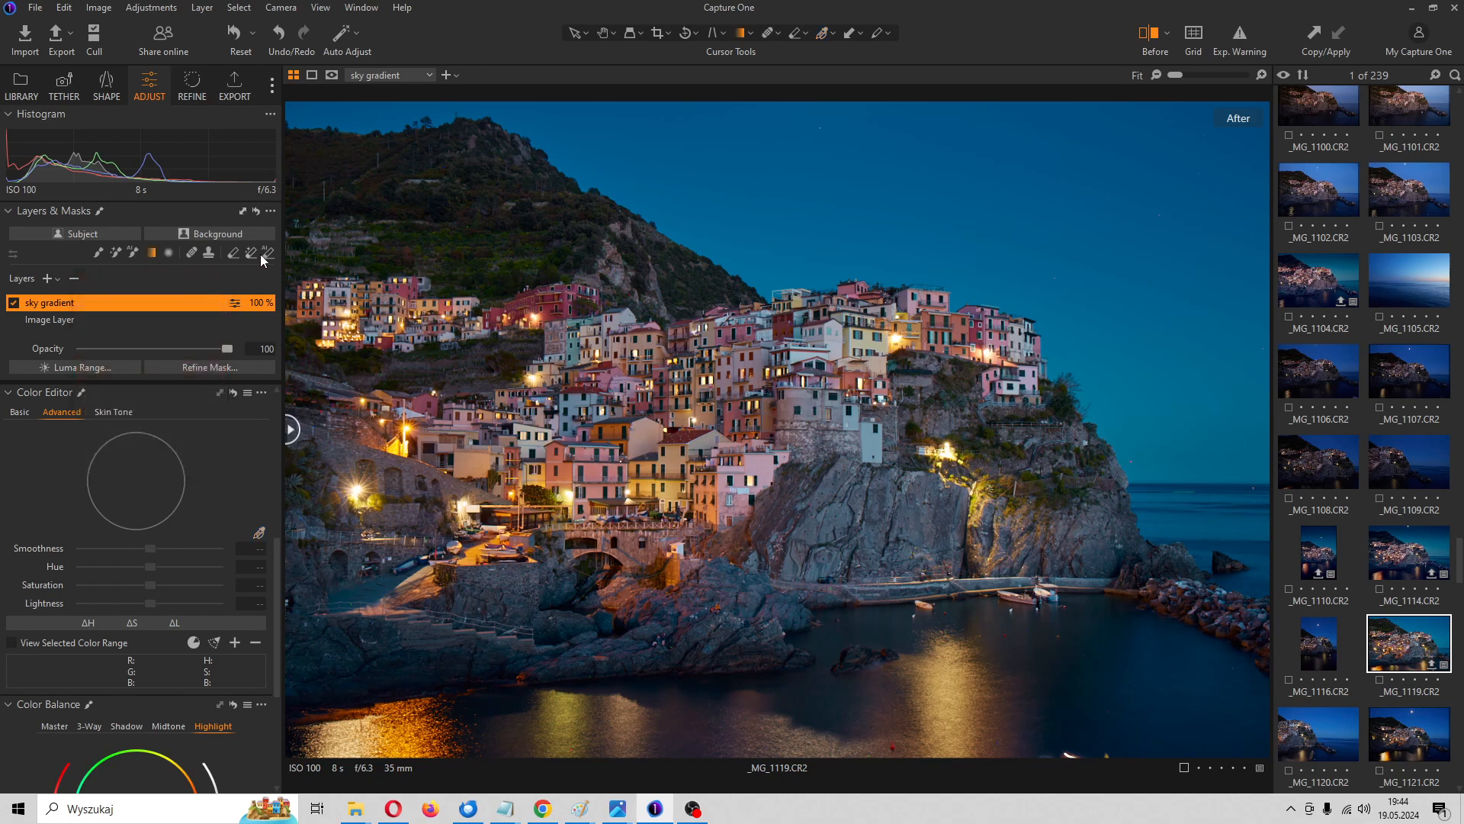
pyautogui.moveTo(887, 118); pyautogui.dragTo(886, 404)
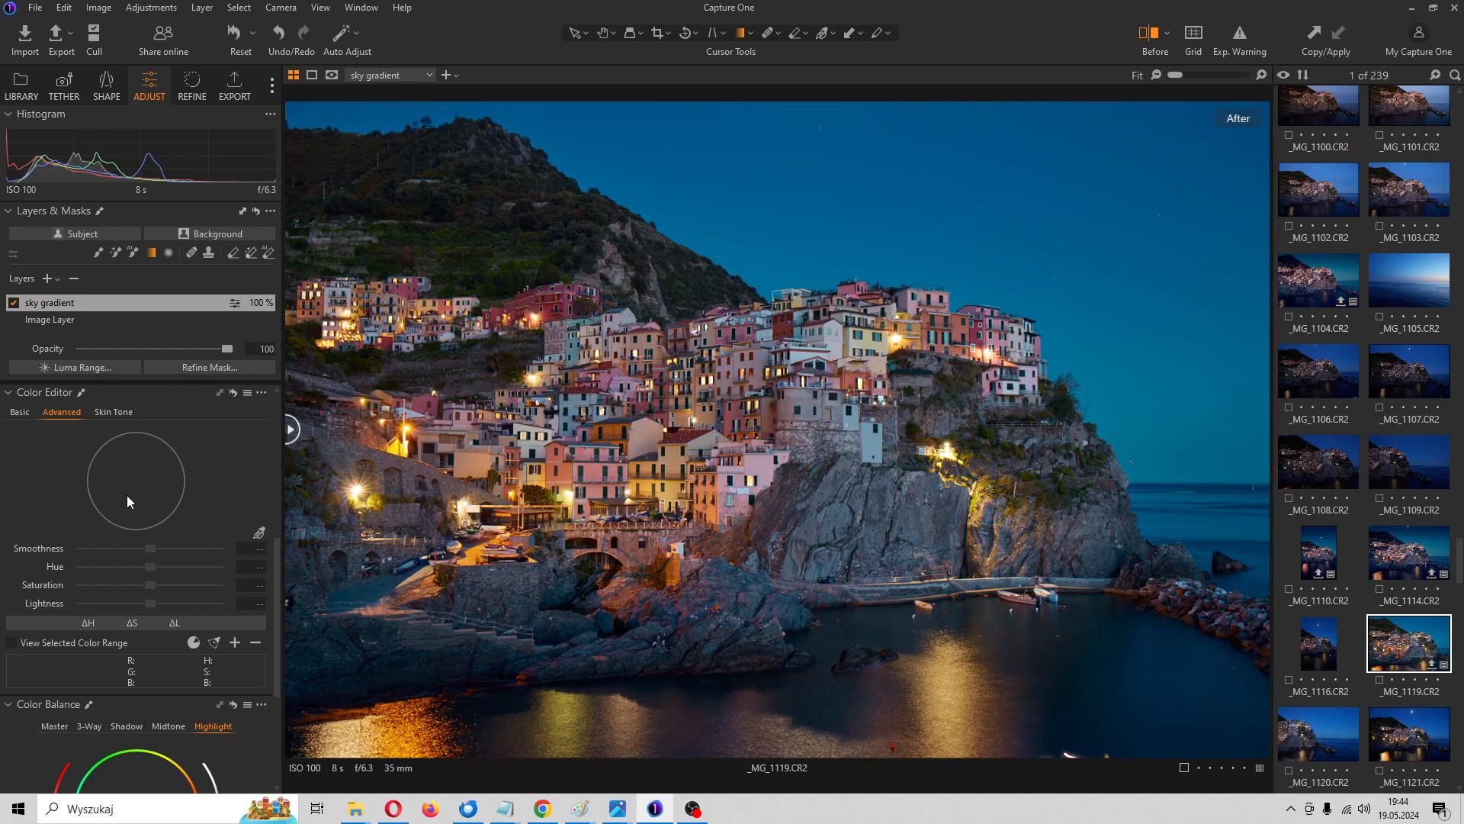
pyautogui.scroll(5, 127, 496)
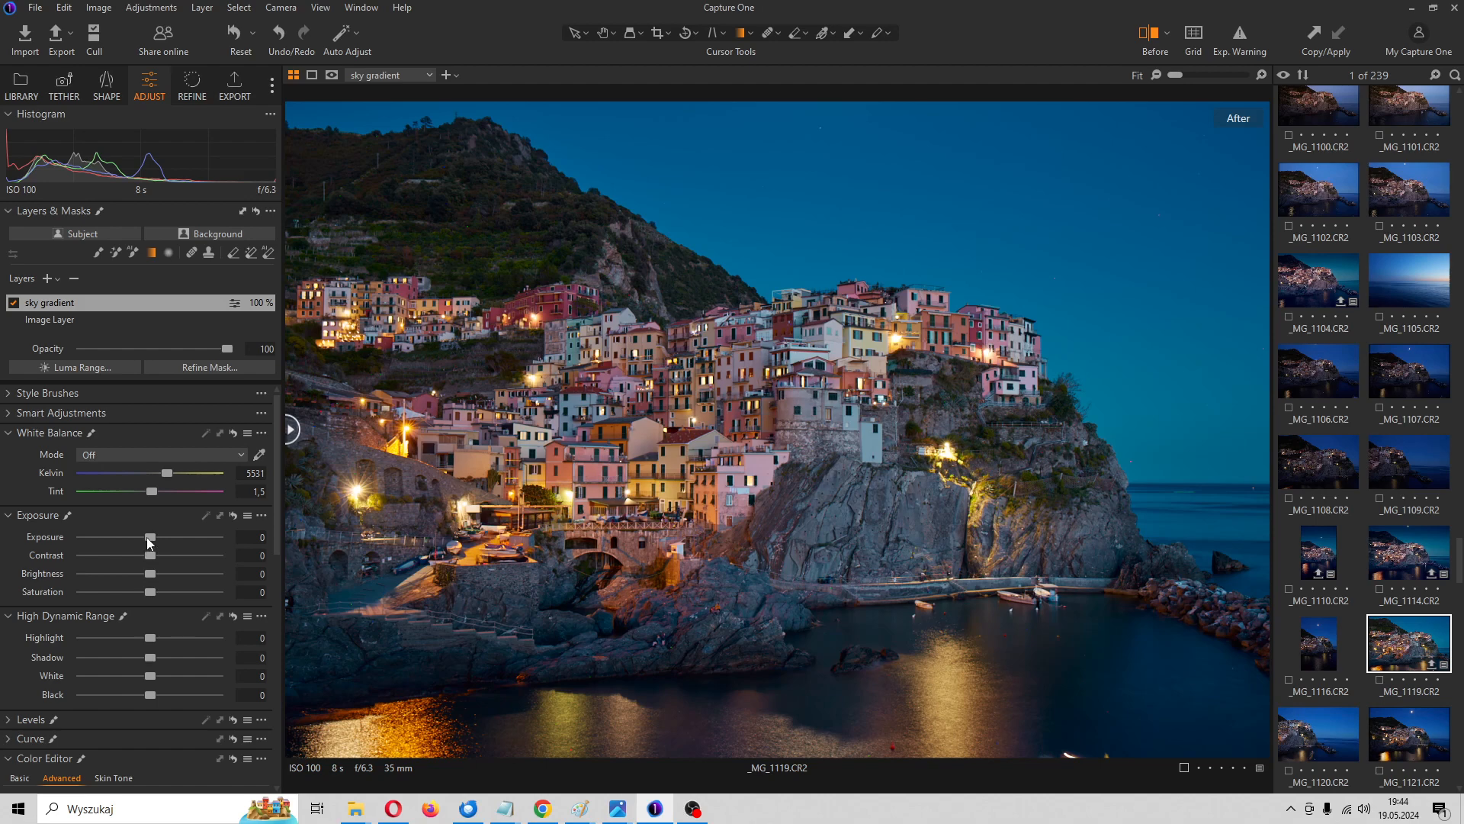
pyautogui.moveTo(146, 537); pyautogui.dragTo(139, 542)
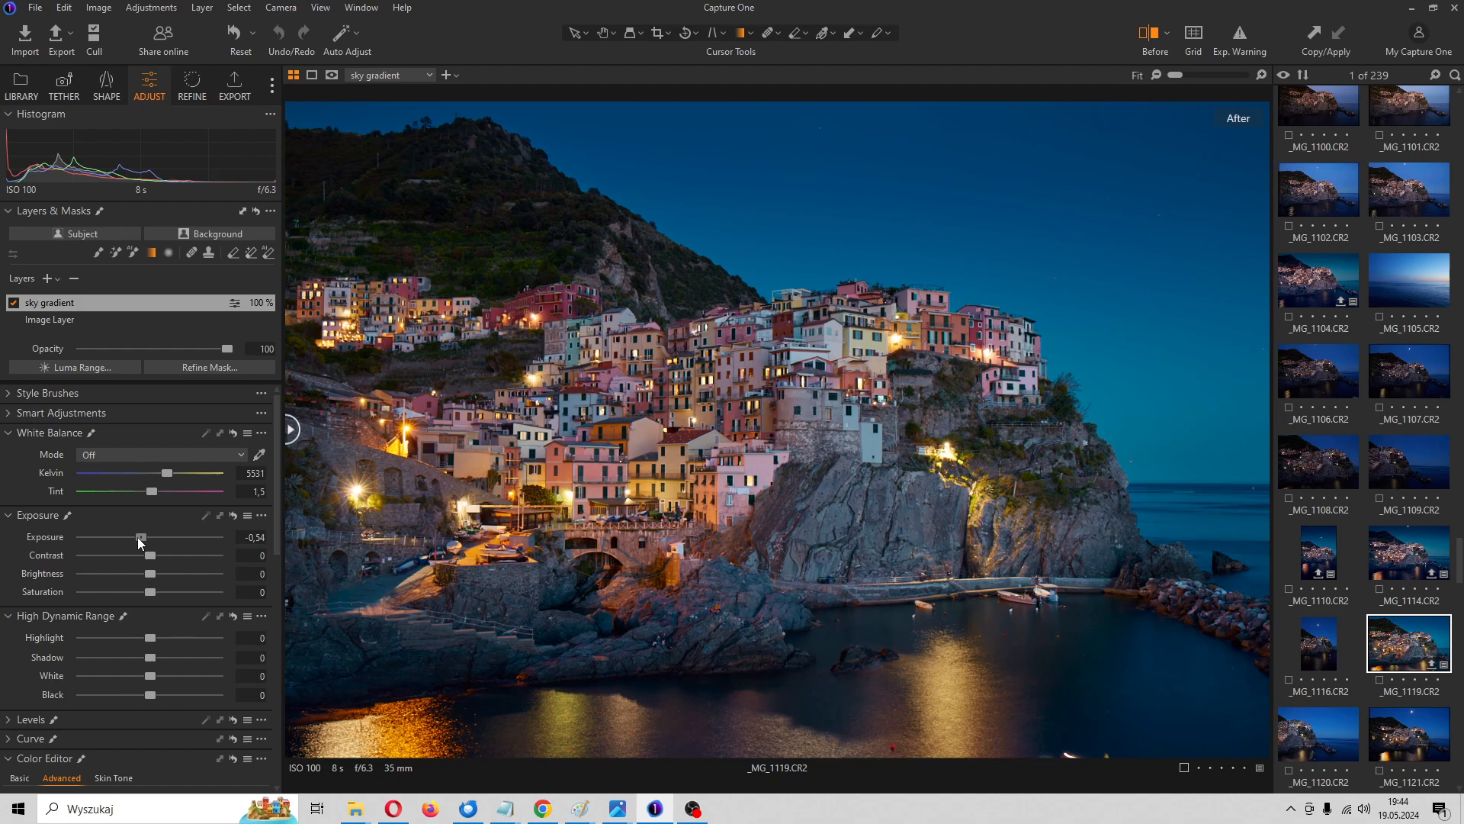
pyautogui.moveTo(138, 542); pyautogui.dragTo(137, 541)
pyautogui.moveTo(135, 536); pyautogui.dragTo(135, 537)
pyautogui.moveTo(135, 537); pyautogui.dragTo(140, 538)
# Display the sky gradient layer's linear mask, shift it slightly lower and rotate its lines level with the horizon.
pyautogui.doubleClick(125, 303)
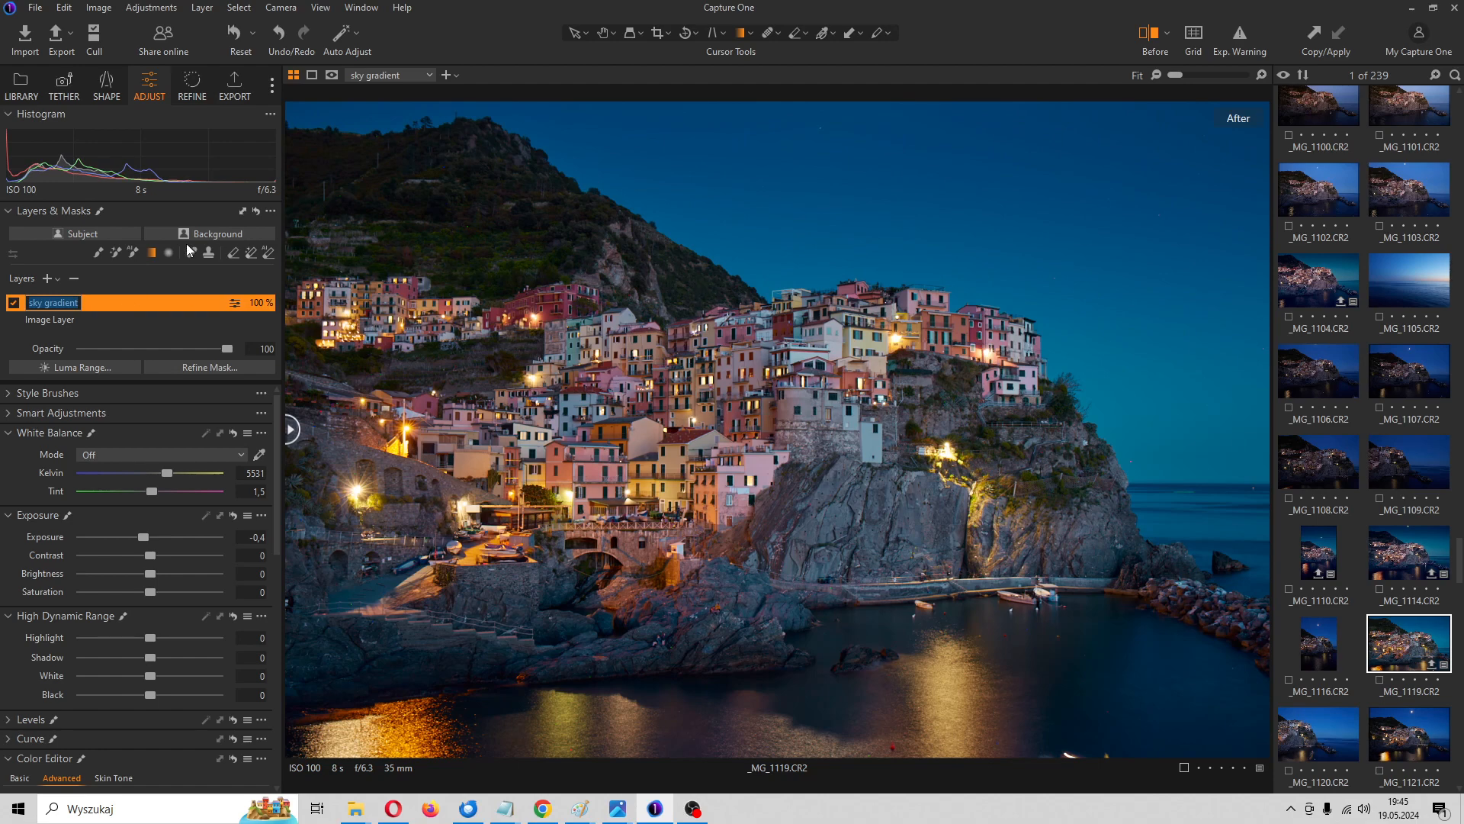
pyautogui.click(150, 256)
pyautogui.click(149, 255)
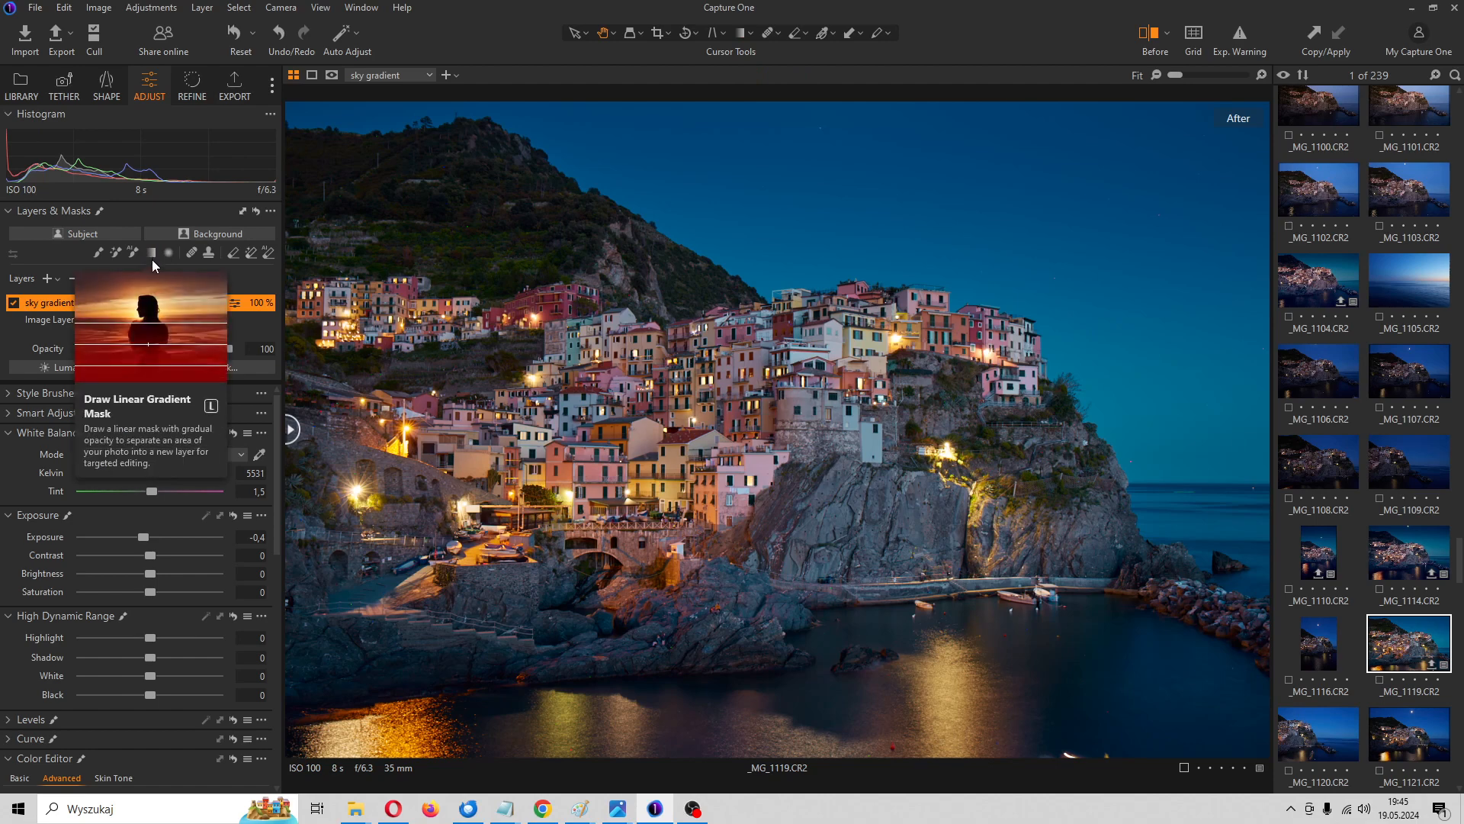
pyautogui.click(152, 253)
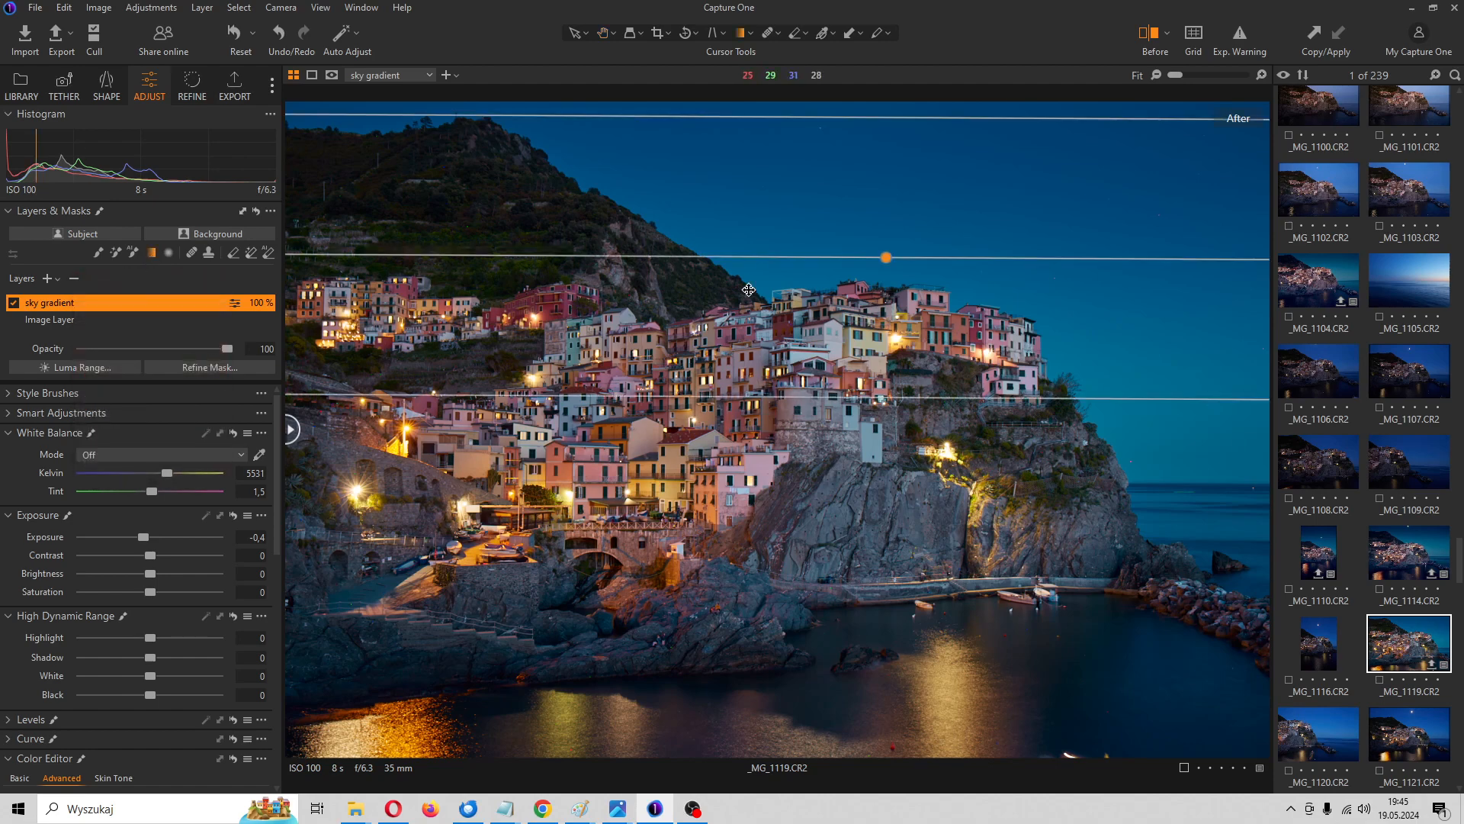
pyautogui.moveTo(886, 256)
pyautogui.mouseDown()
pyautogui.moveTo(884, 243)
pyautogui.moveTo(882, 266)
pyautogui.mouseUp()
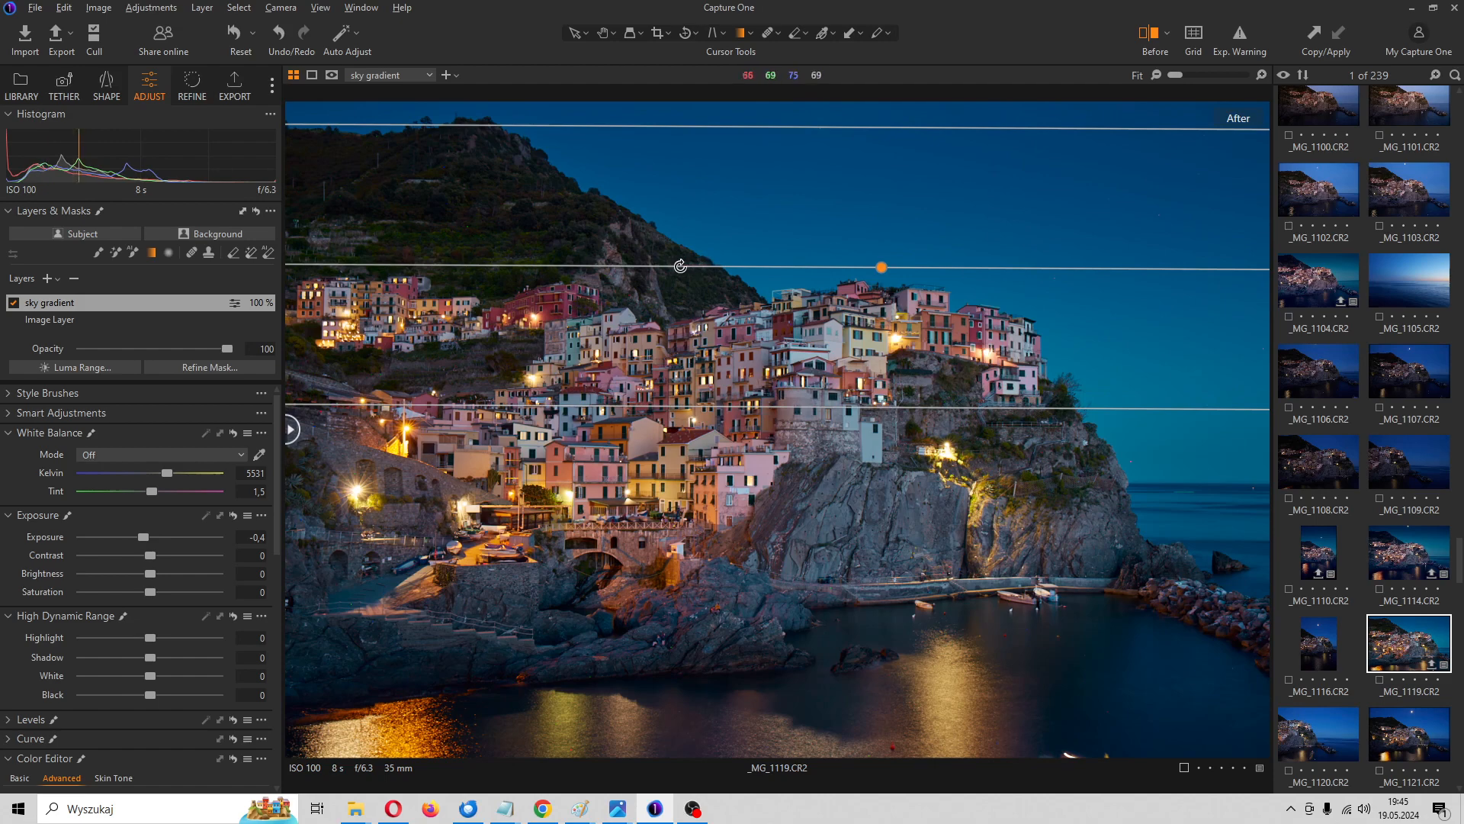
pyautogui.moveTo(664, 265)
pyautogui.mouseDown()
pyautogui.moveTo(662, 249)
pyautogui.moveTo(662, 266)
pyautogui.mouseUp()
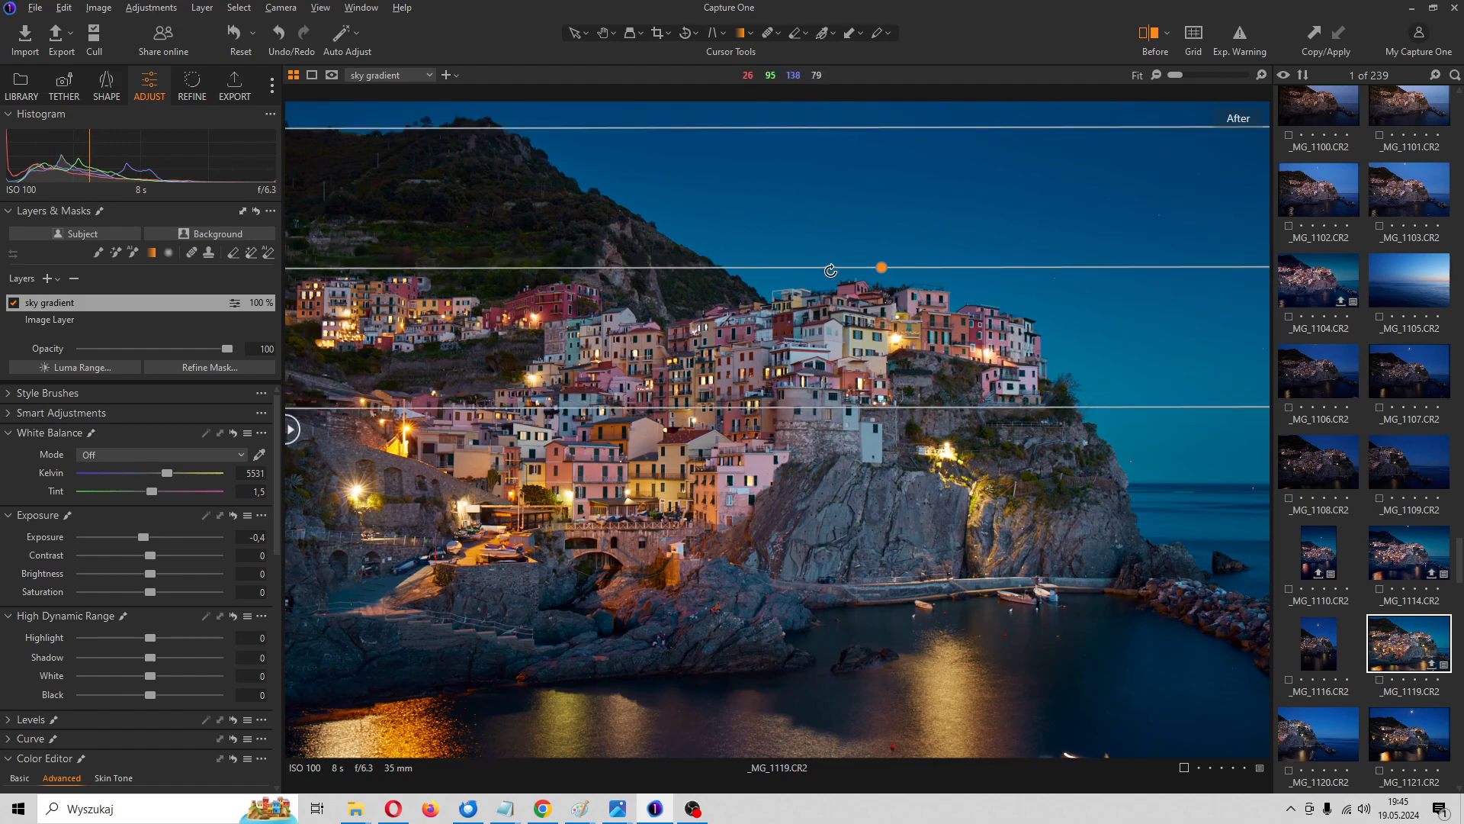
pyautogui.moveTo(830, 268); pyautogui.dragTo(831, 267)
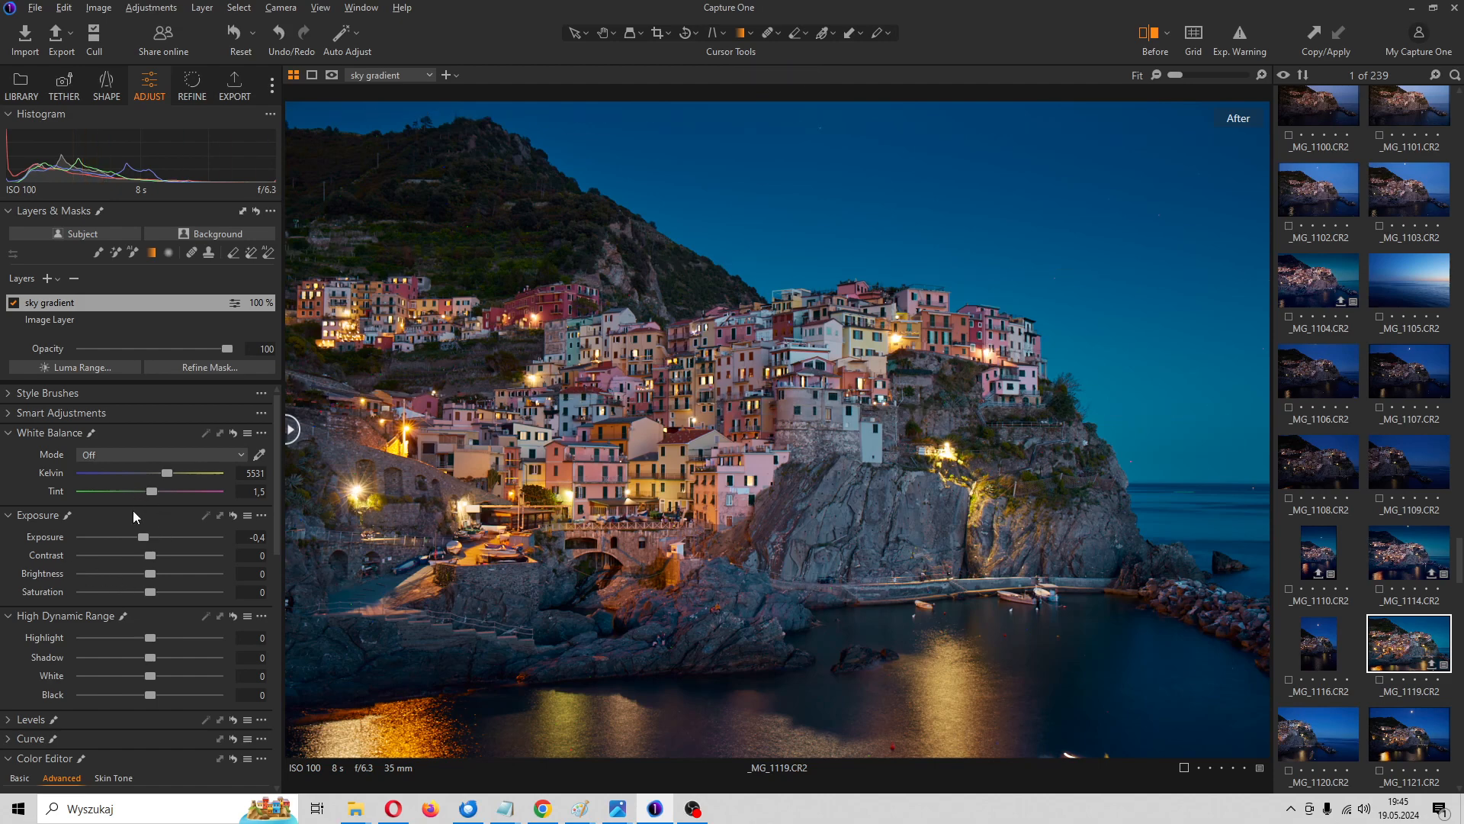
# On the sky gradient layer, sample a warm yellow tone in the village, widen its color range, and set Hue -21.5 and Saturation -30.2.
pyautogui.scroll(-4, 126, 567)
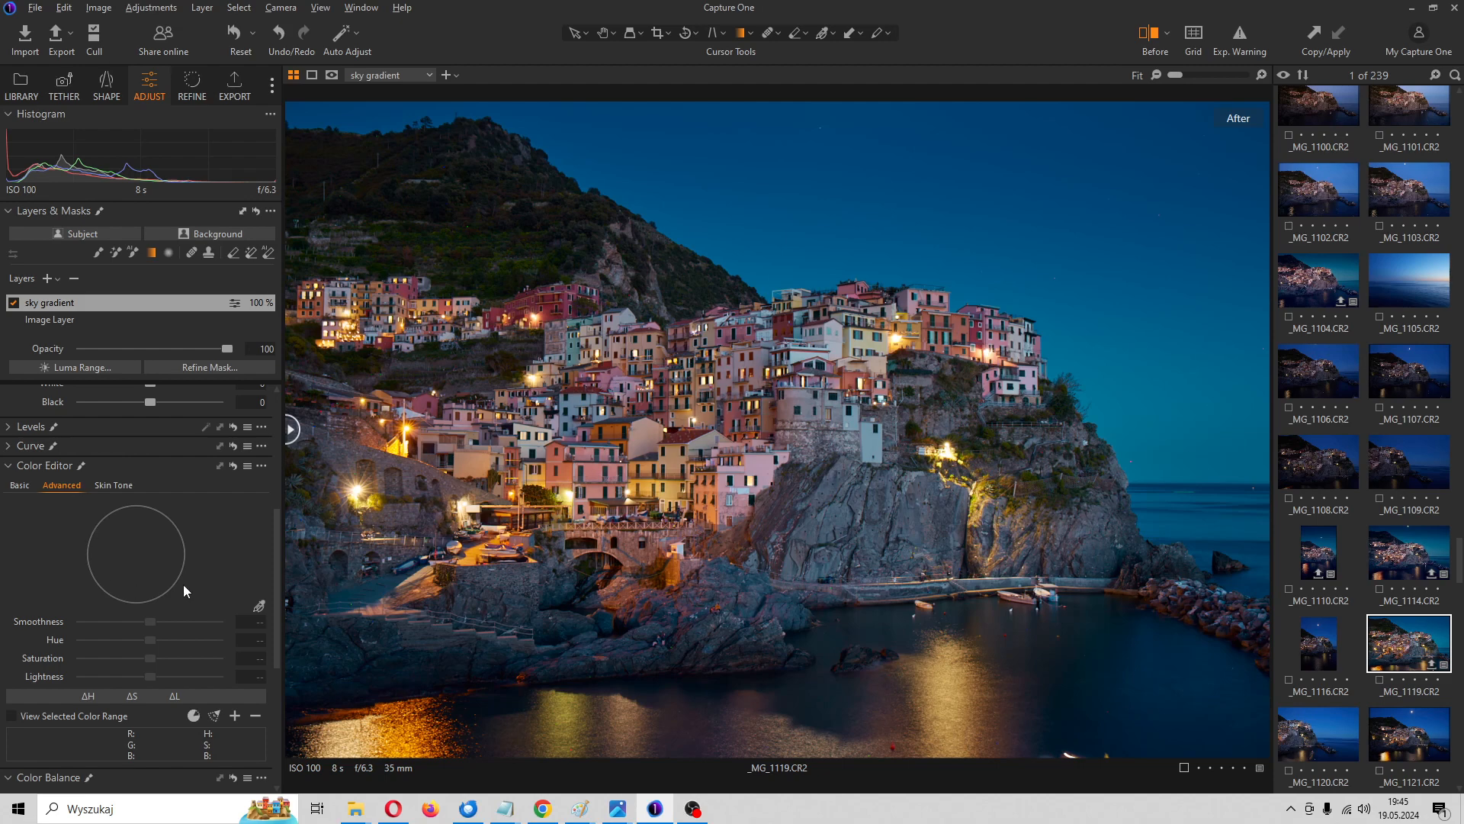
pyautogui.click(259, 606)
pyautogui.click(370, 488)
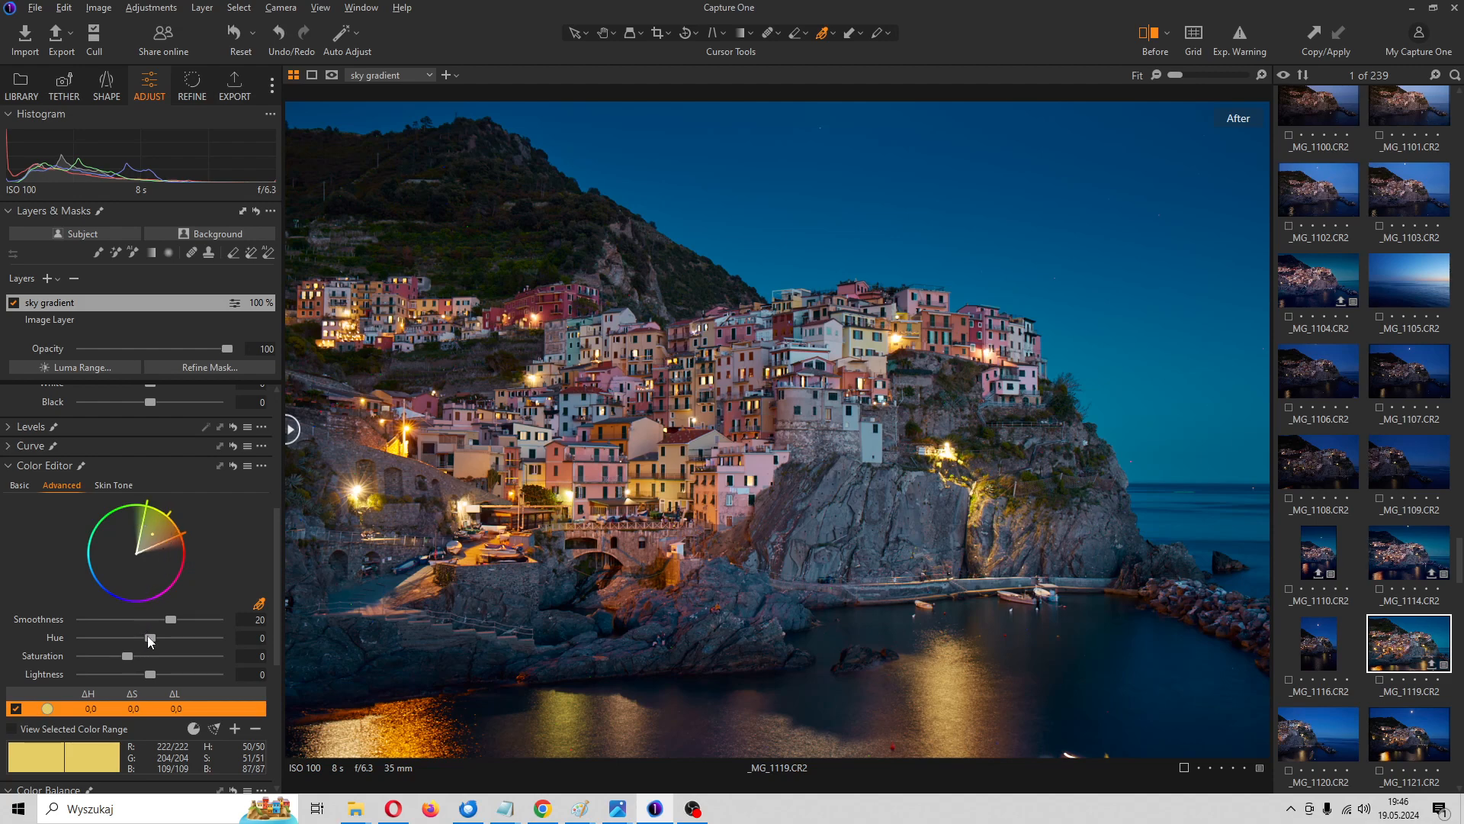
pyautogui.moveTo(150, 641); pyautogui.dragTo(116, 642)
pyautogui.moveTo(106, 642)
pyautogui.mouseDown()
pyautogui.moveTo(228, 642)
pyautogui.moveTo(64, 643)
pyautogui.moveTo(135, 639)
pyautogui.moveTo(99, 641)
pyautogui.mouseUp()
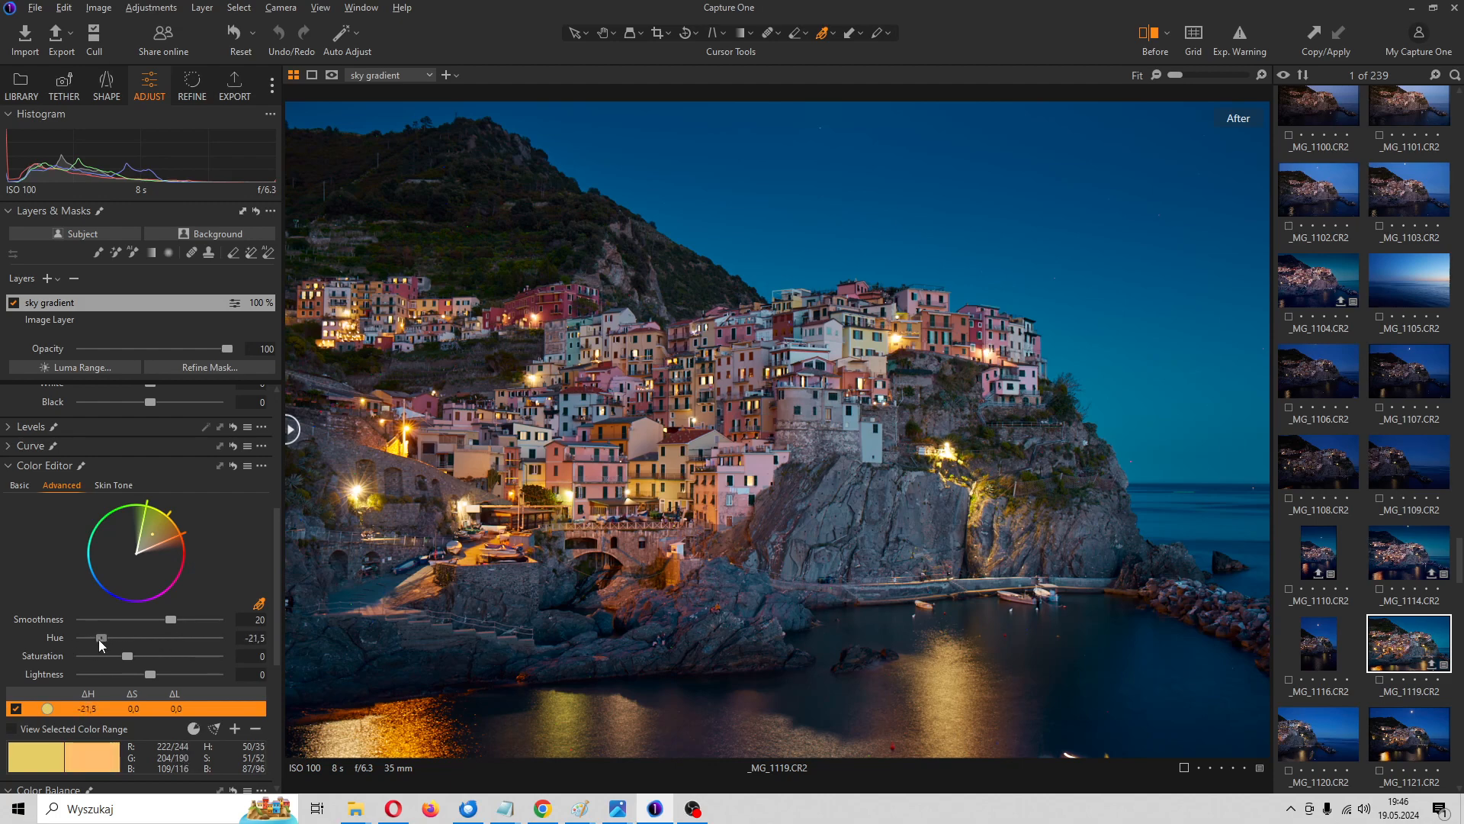
pyautogui.moveTo(165, 543); pyautogui.dragTo(146, 514)
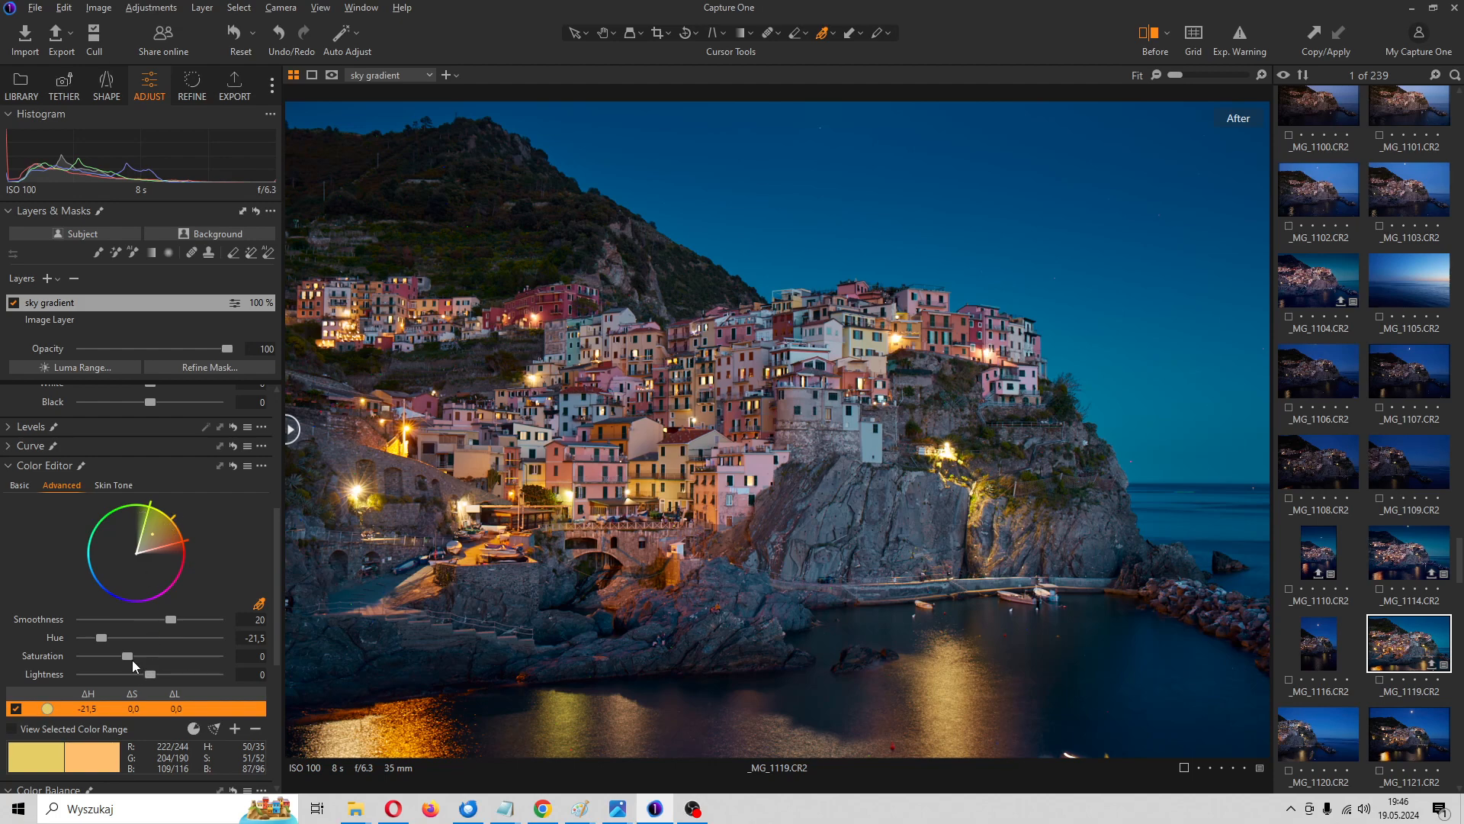
pyautogui.moveTo(127, 656); pyautogui.dragTo(113, 652)
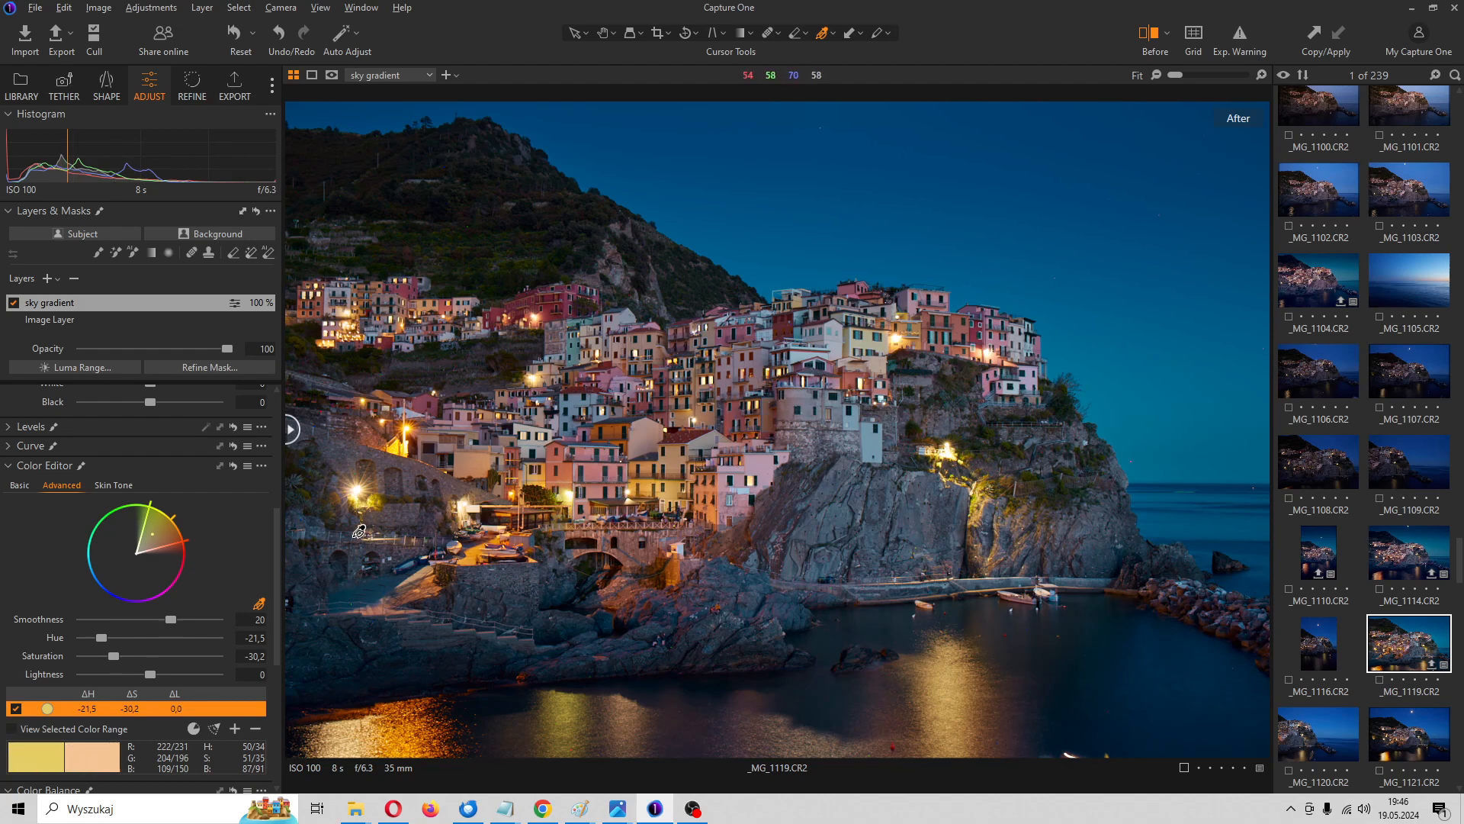
# On the sky gradient layer, use Color Balance to tint the shadows blue and the midtones and highlights orange.
pyautogui.scroll(-3, 171, 557)
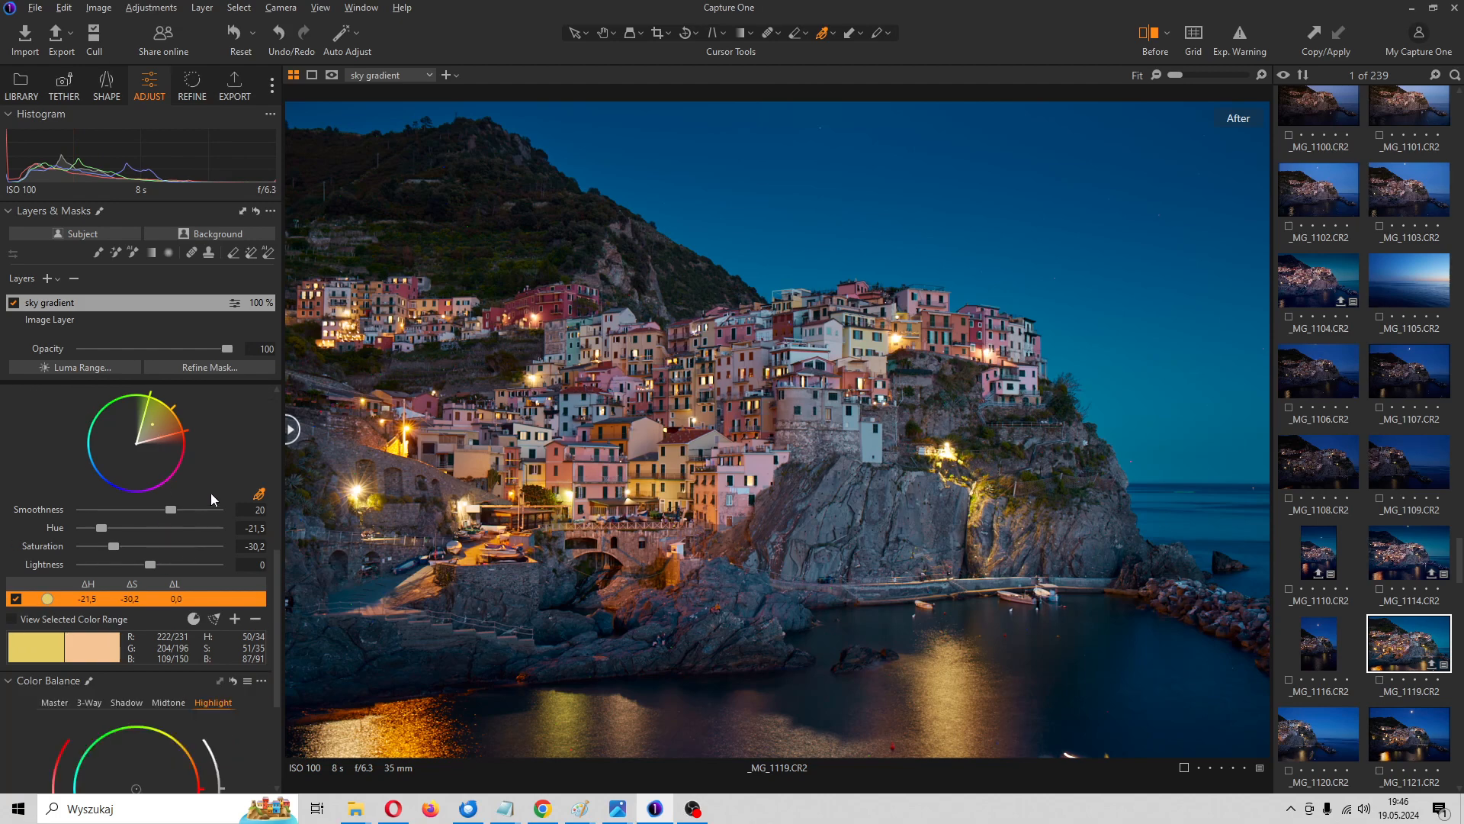
pyautogui.scroll(-5, 200, 501)
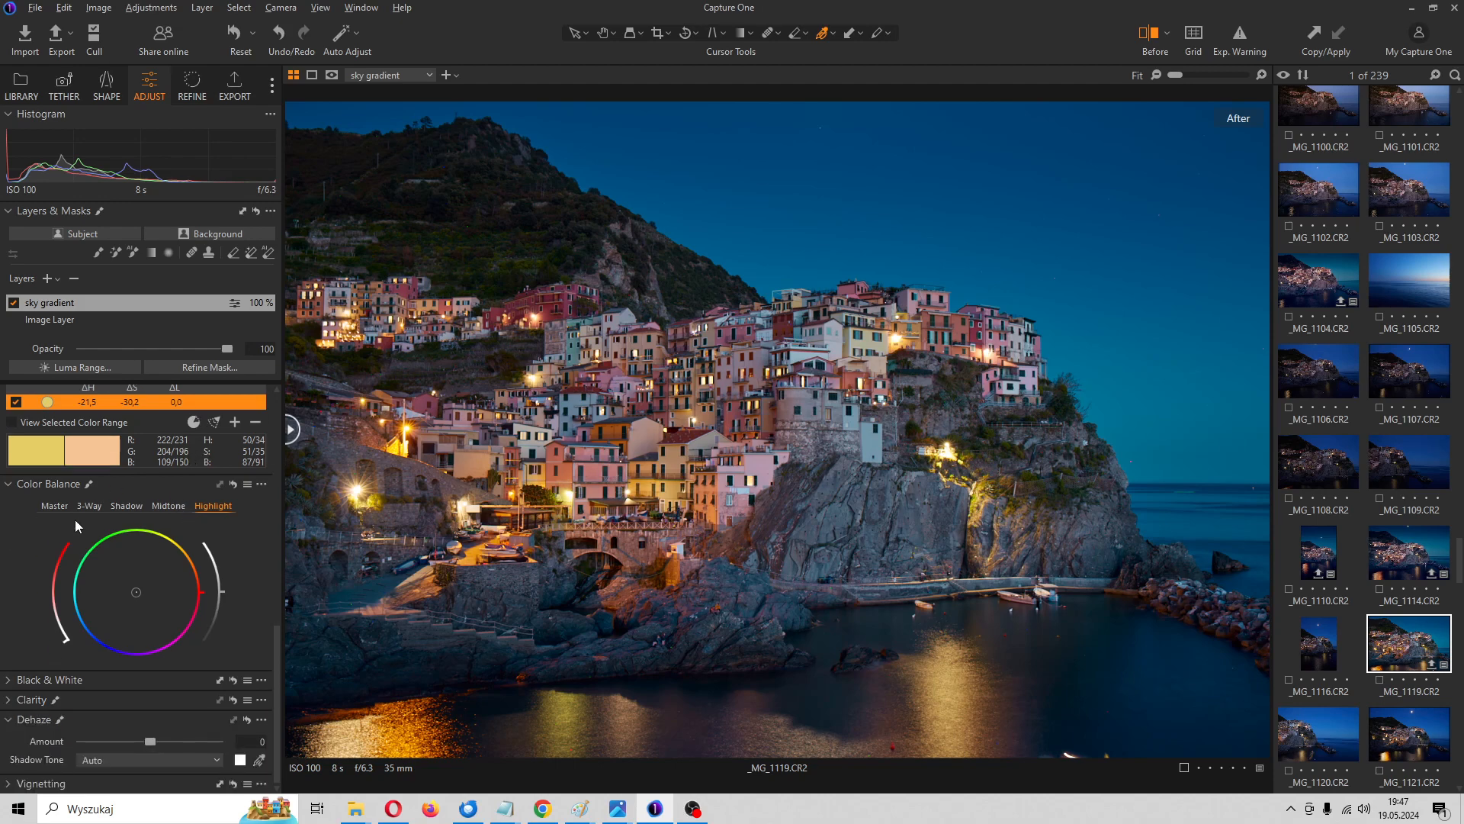
pyautogui.click(122, 506)
pyautogui.moveTo(135, 596); pyautogui.dragTo(121, 618)
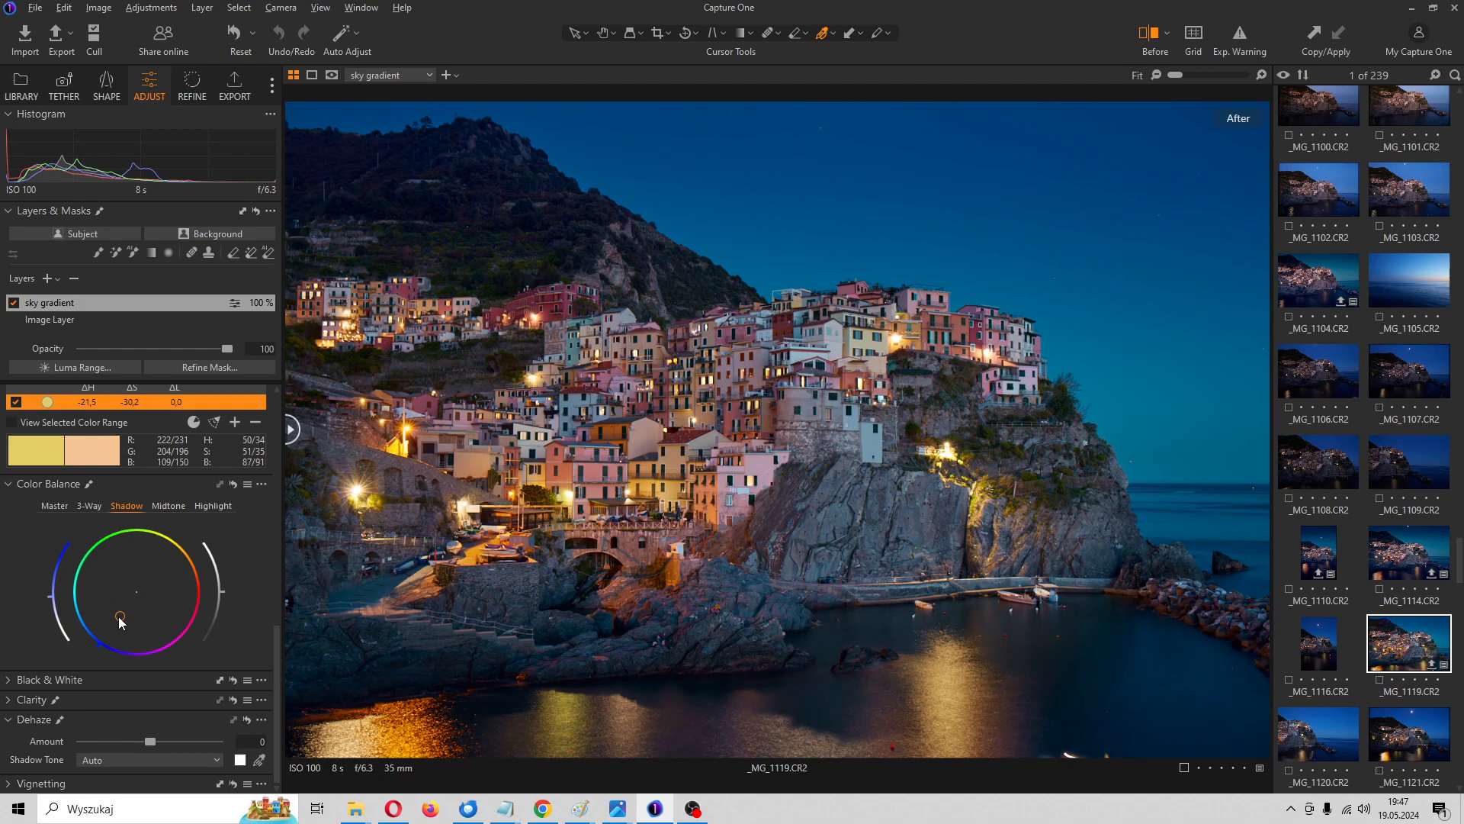
pyautogui.click(171, 507)
pyautogui.moveTo(136, 594); pyautogui.dragTo(151, 578)
pyautogui.click(212, 507)
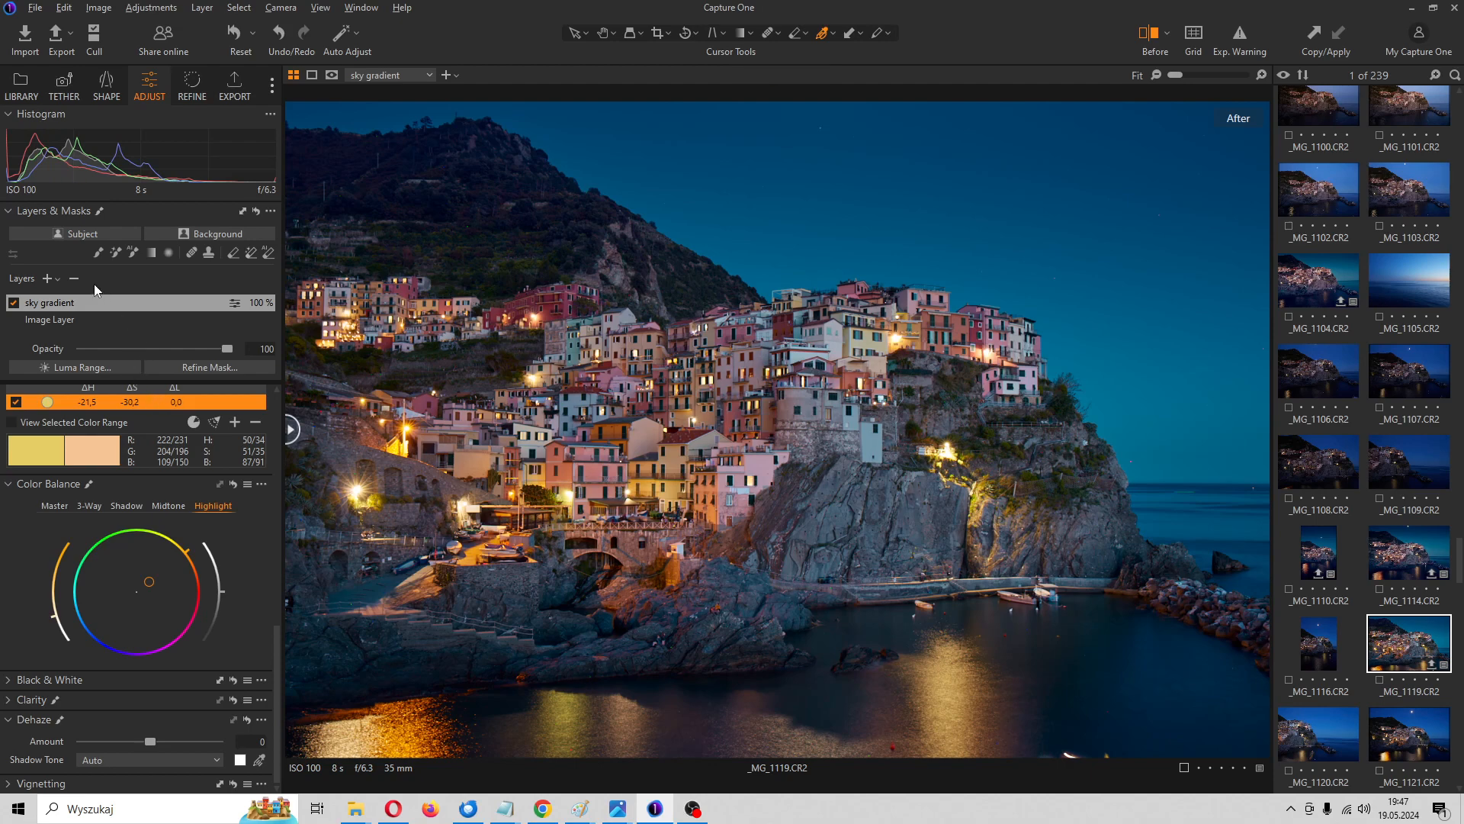
# Add a new adjustment layer and name it "bottom density".
pyautogui.click(48, 280)
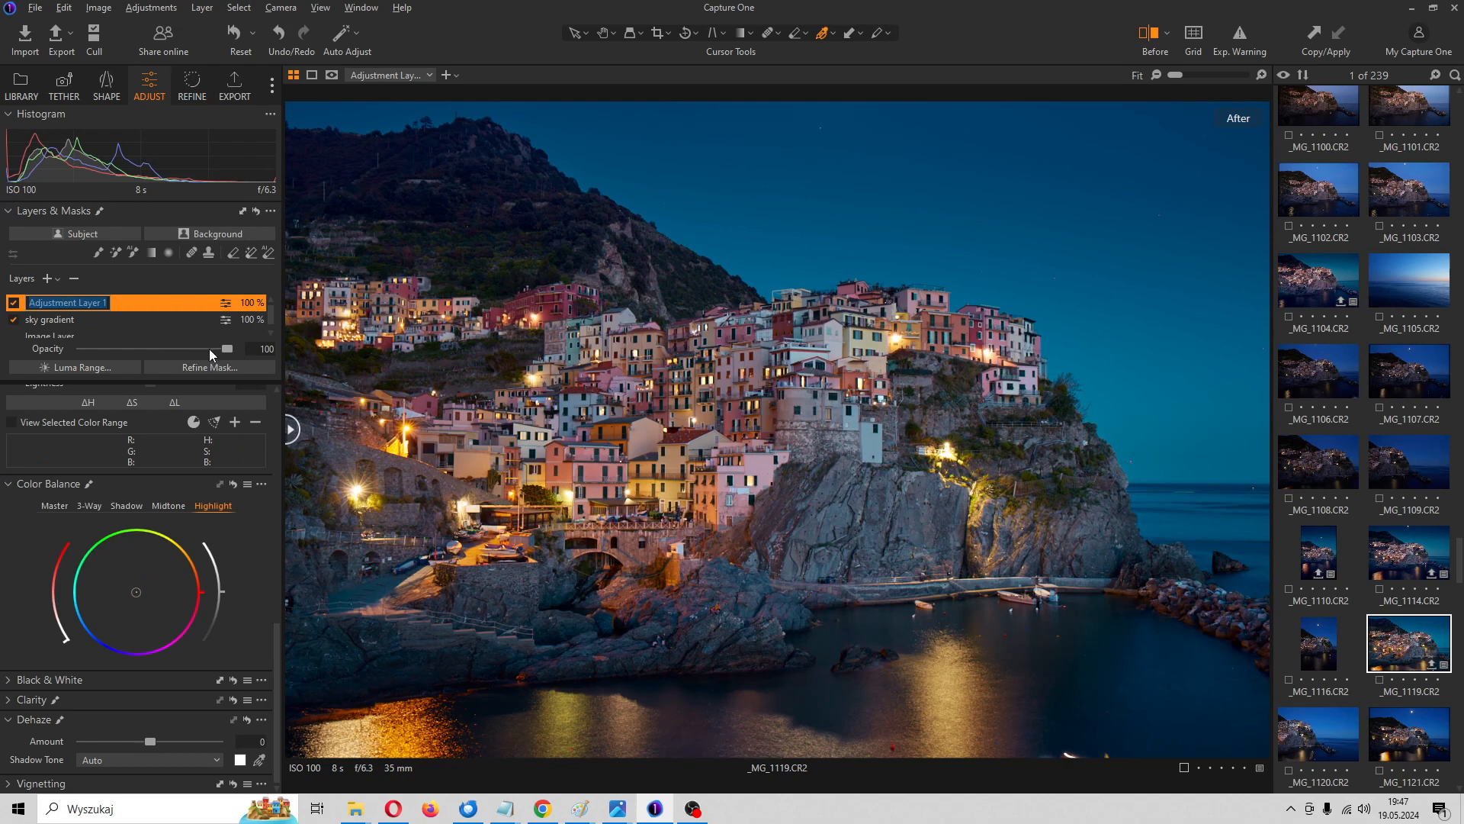
pyautogui.write('botto')
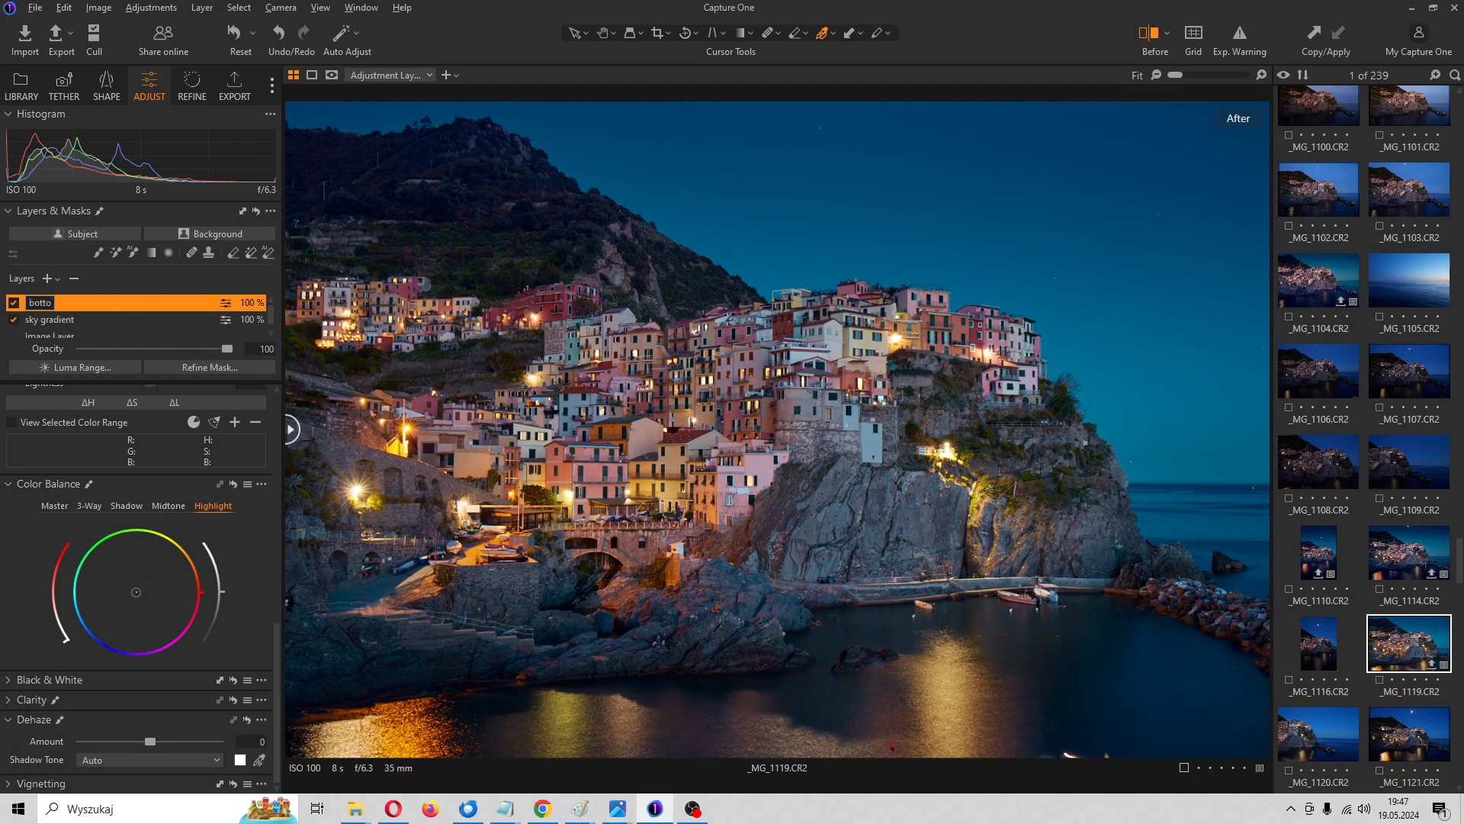
pyautogui.write('m density')
pyautogui.press('Return')
# Draw a linear gradient mask from the photo's bottom edge up to the pier, check its overlay, and extend its upper line to the lower houses.
pyautogui.click(152, 253)
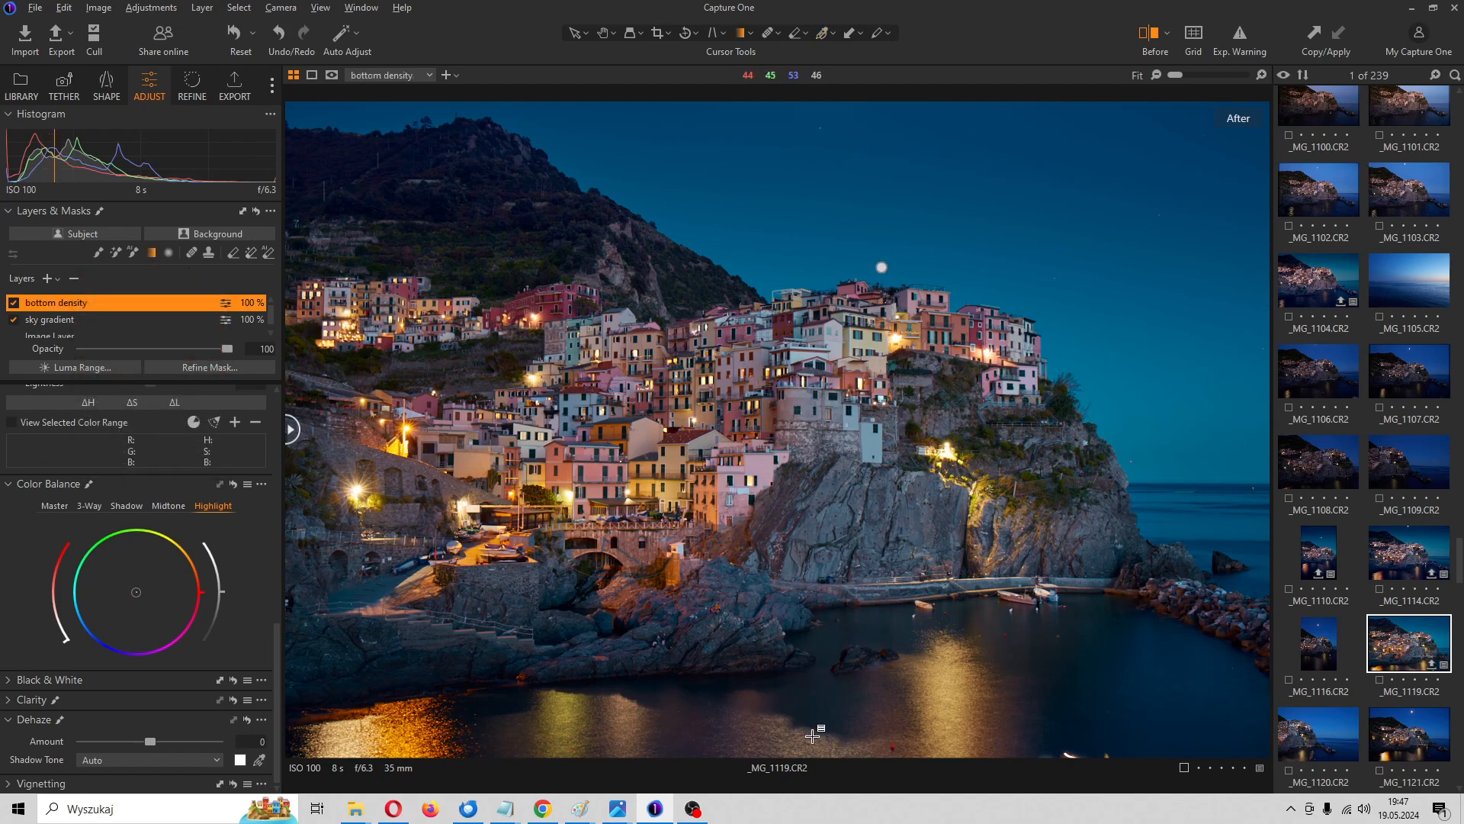
pyautogui.moveTo(808, 745); pyautogui.dragTo(809, 580)
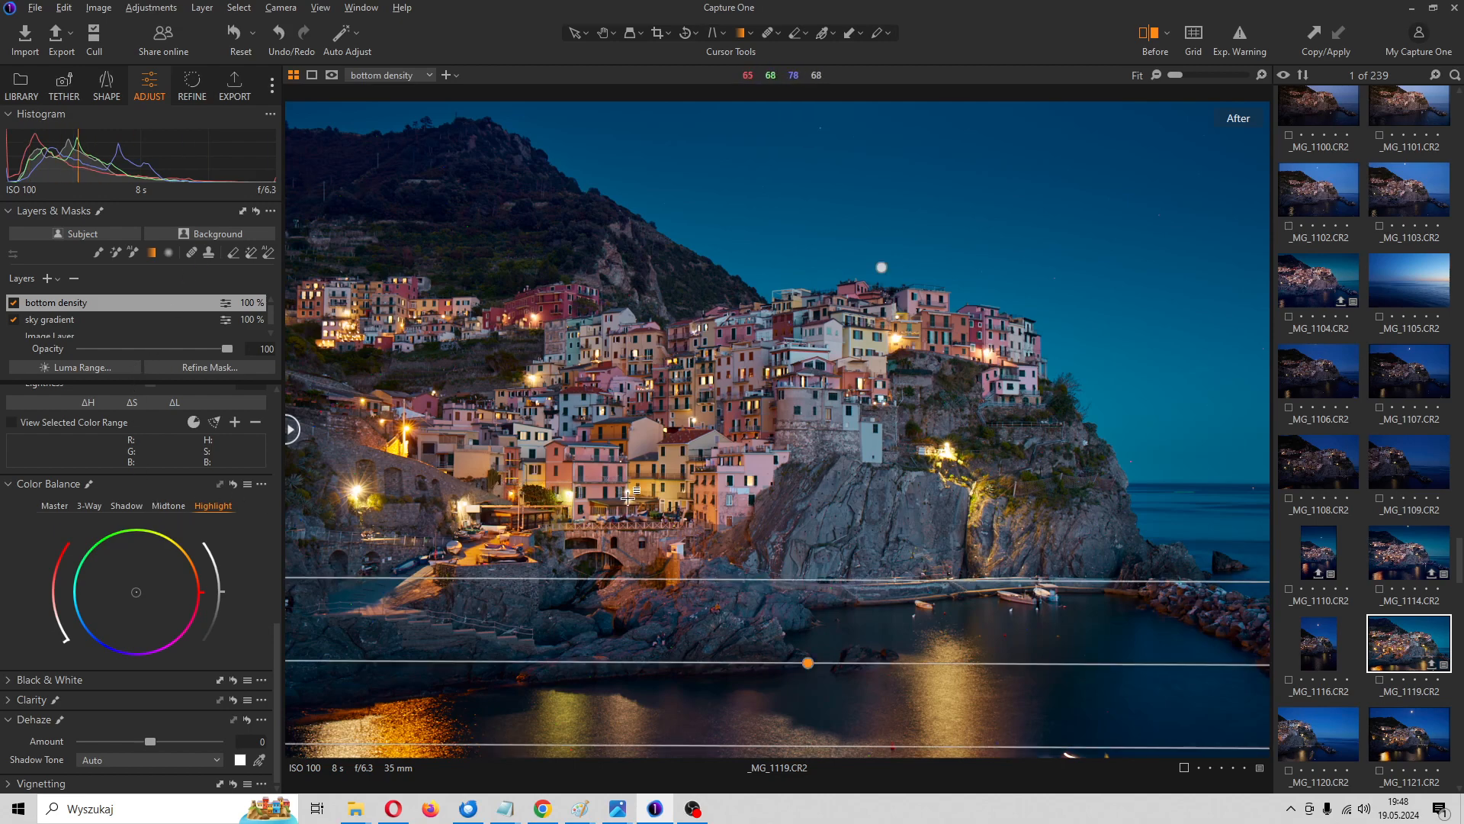
pyautogui.press('m')
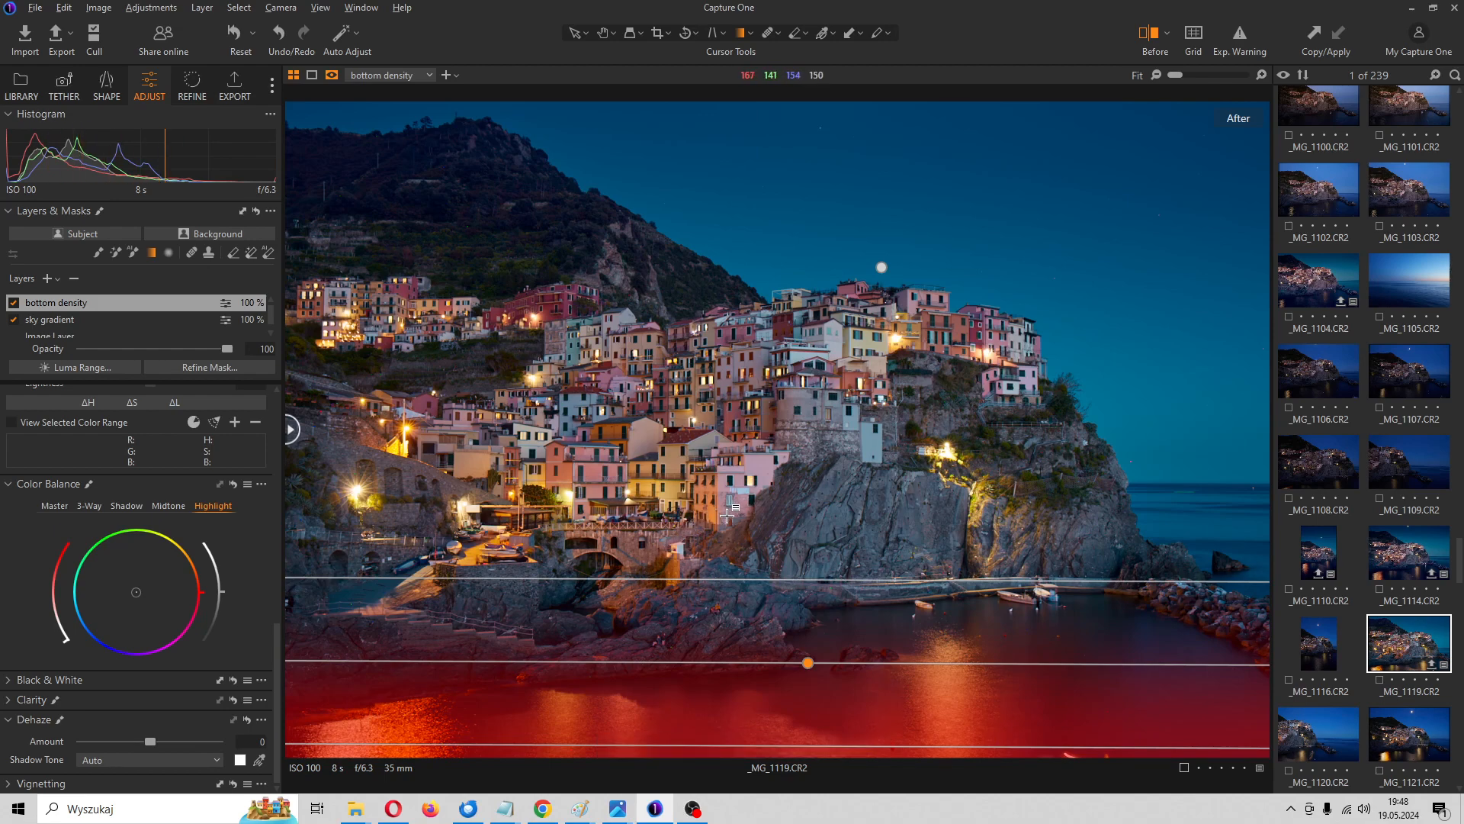
pyautogui.press('m')
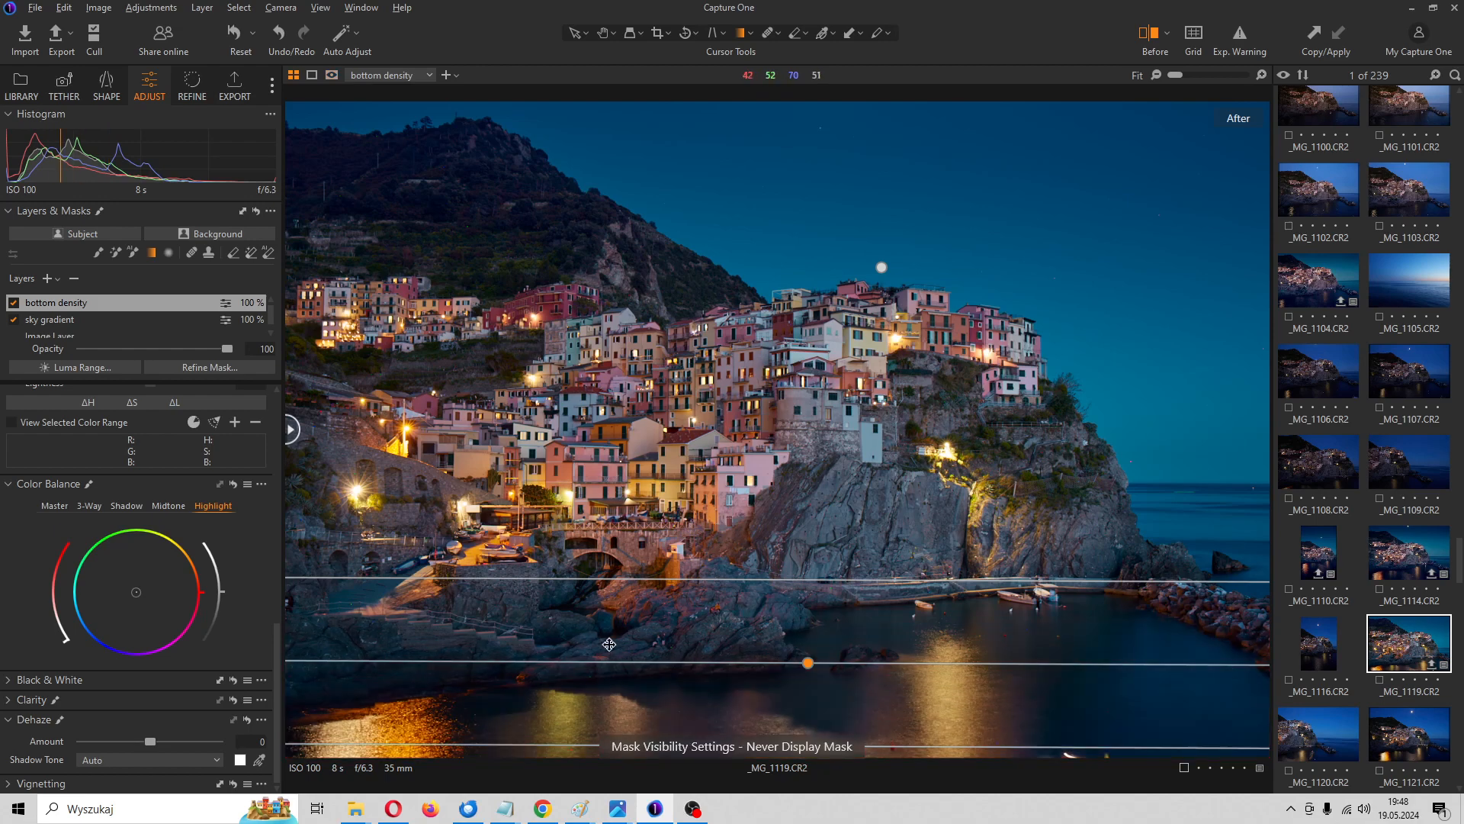
pyautogui.press('m')
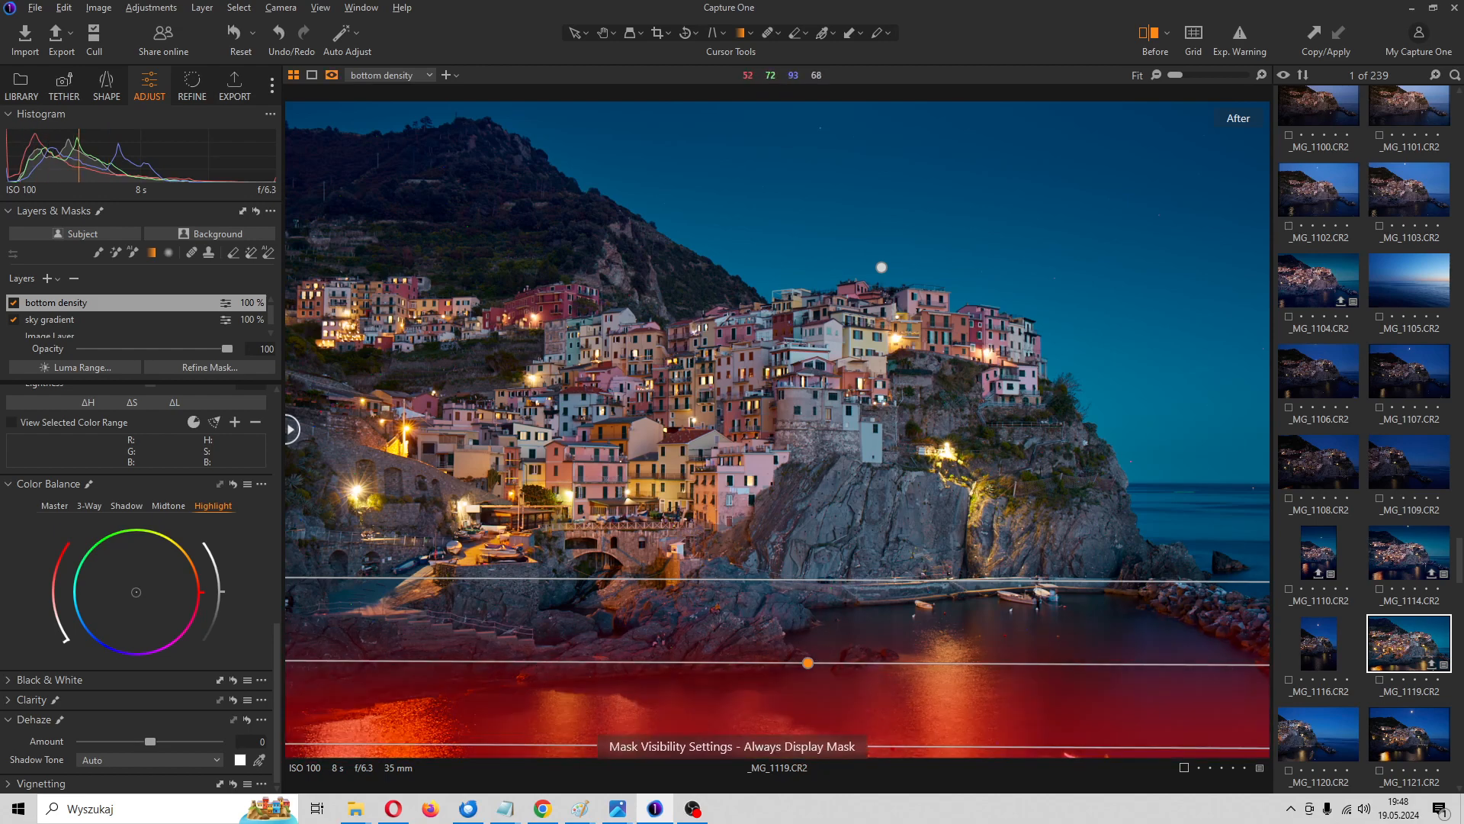
pyautogui.press('m')
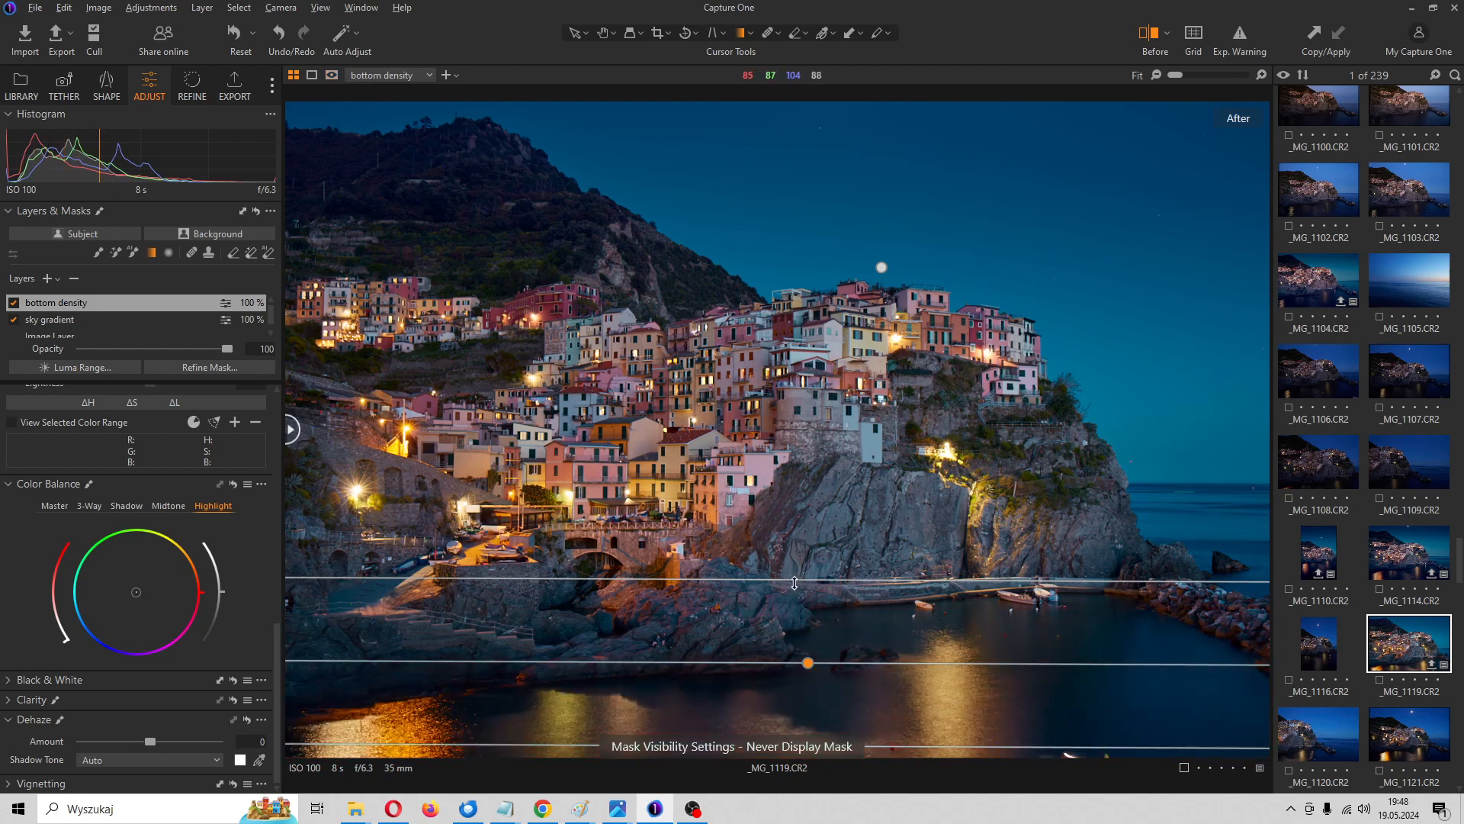
pyautogui.moveTo(790, 580); pyautogui.dragTo(787, 523)
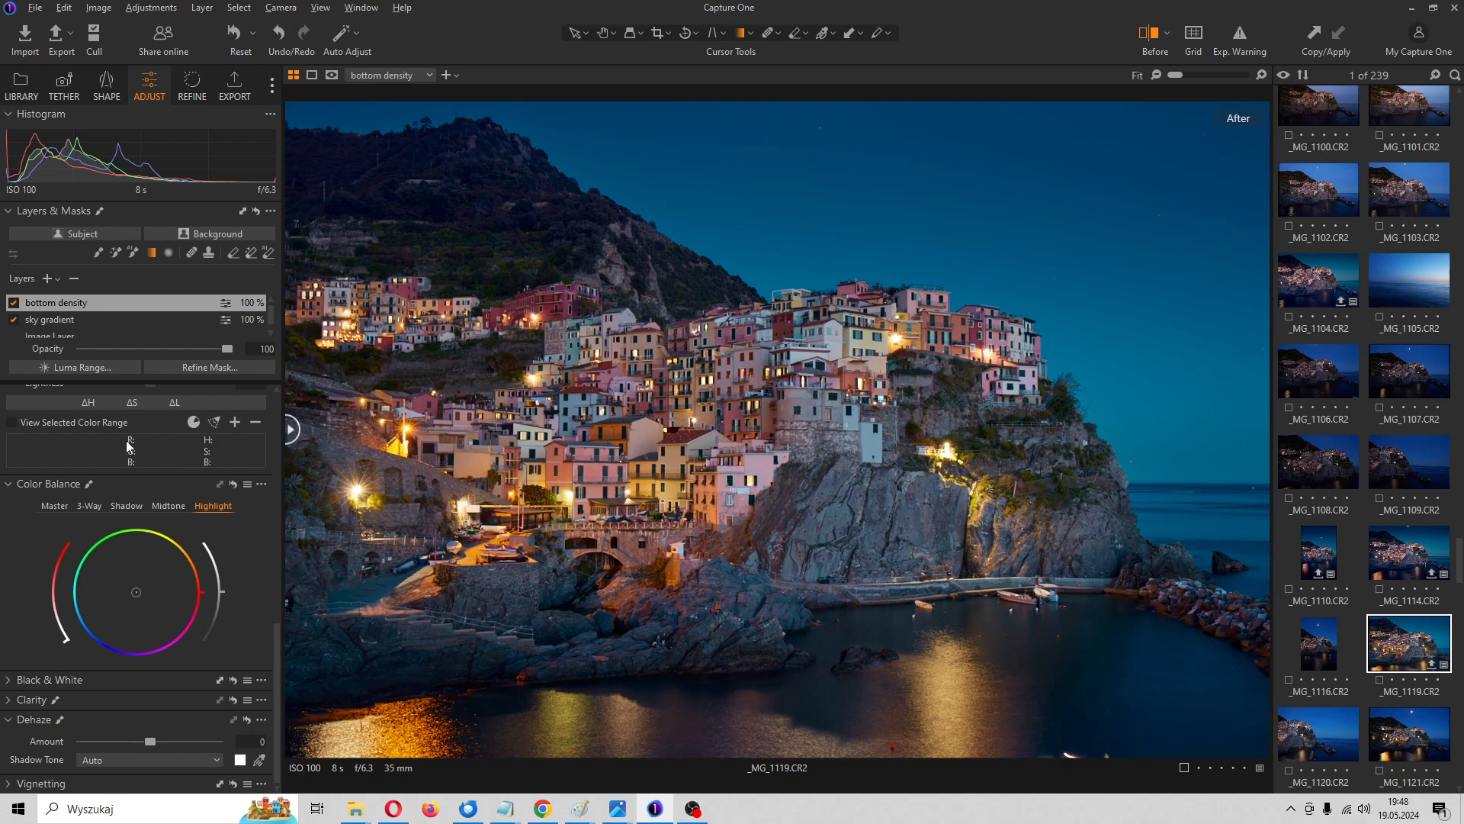
# Set the bottom density layer's Exposure to -0.67 and Highlight to -100.
pyautogui.scroll(6, 129, 446)
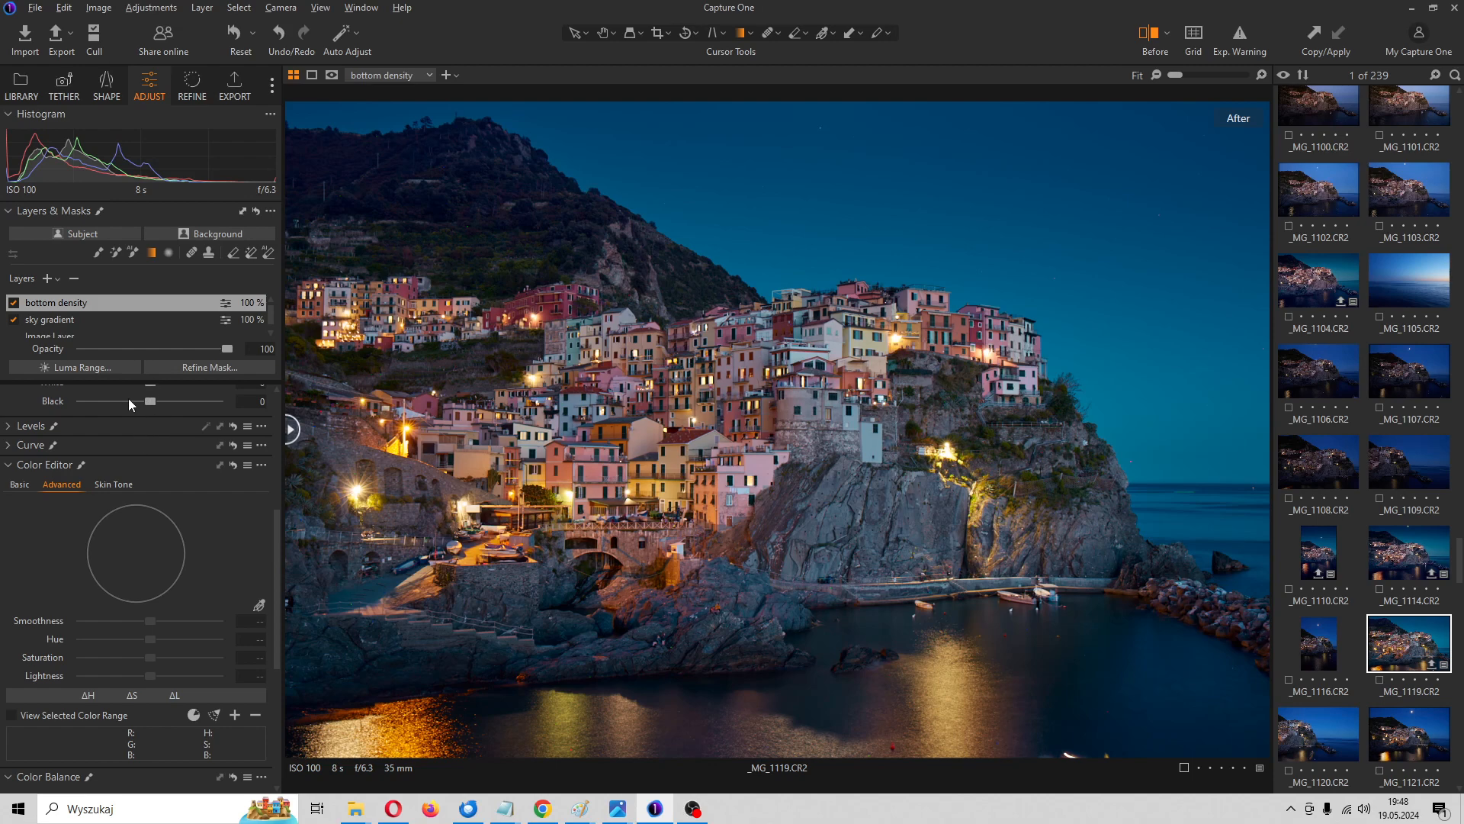
pyautogui.click(78, 319)
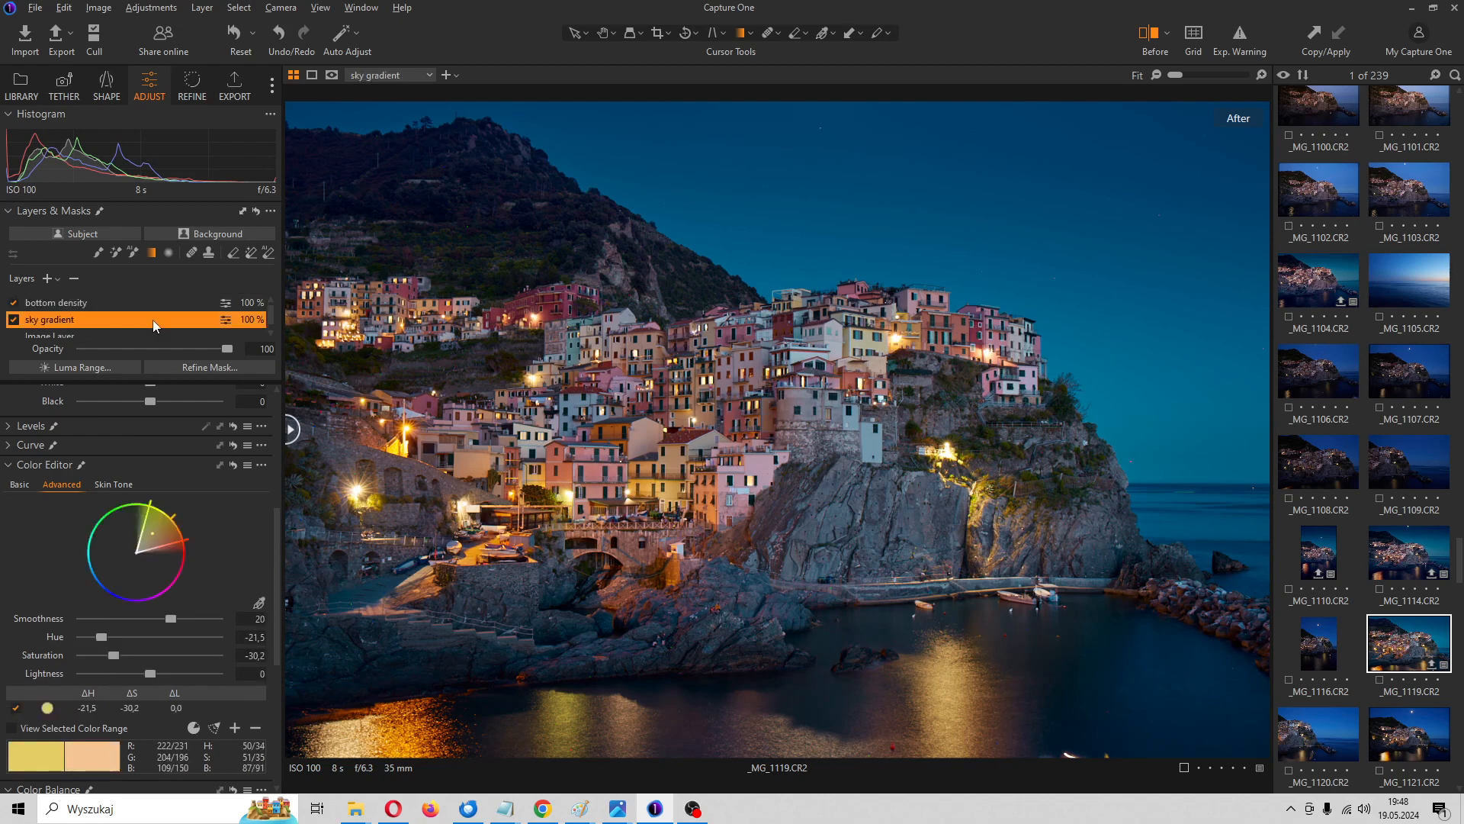
pyautogui.click(80, 305)
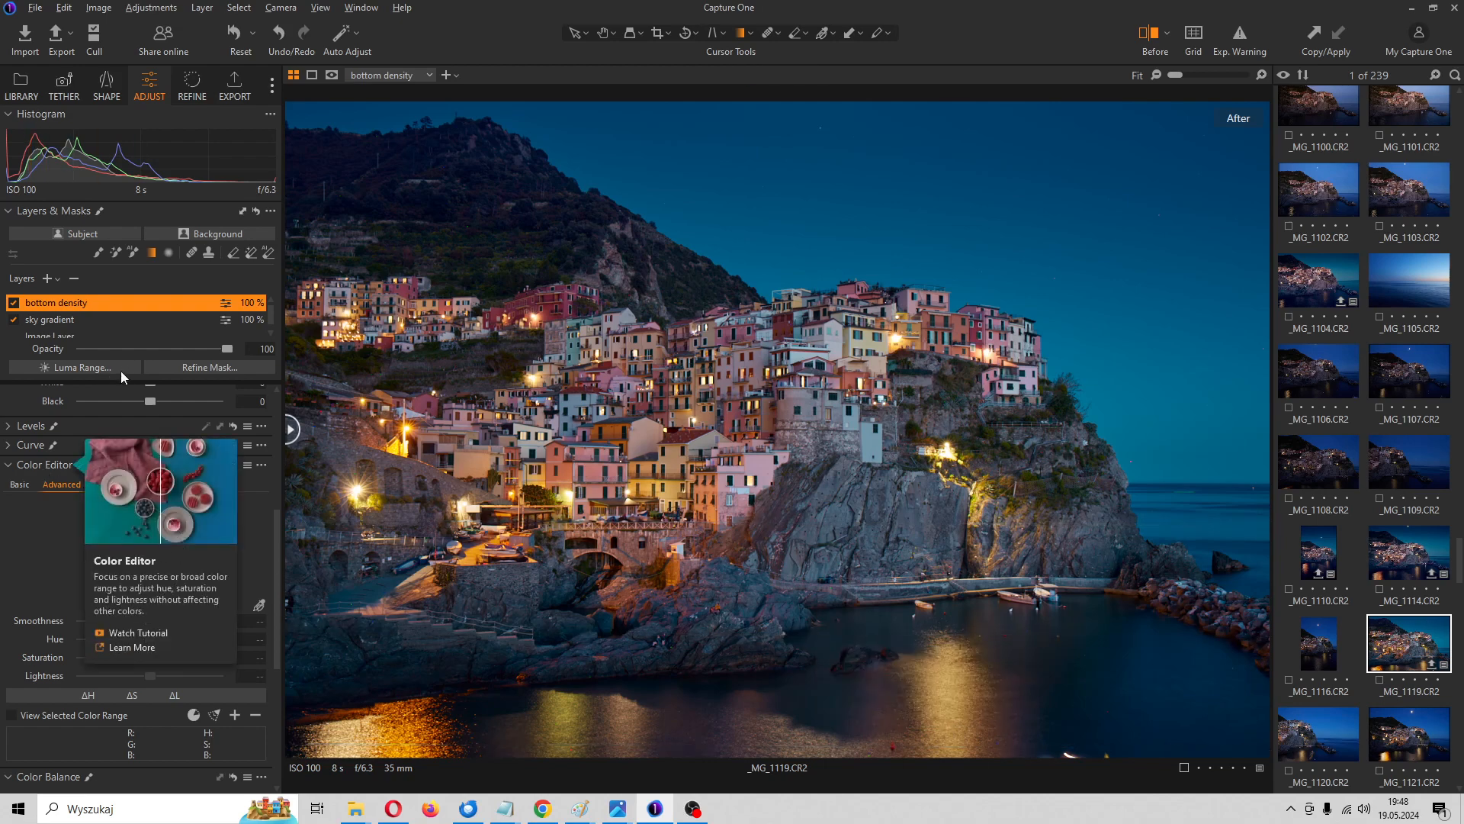
pyautogui.scroll(5, 149, 395)
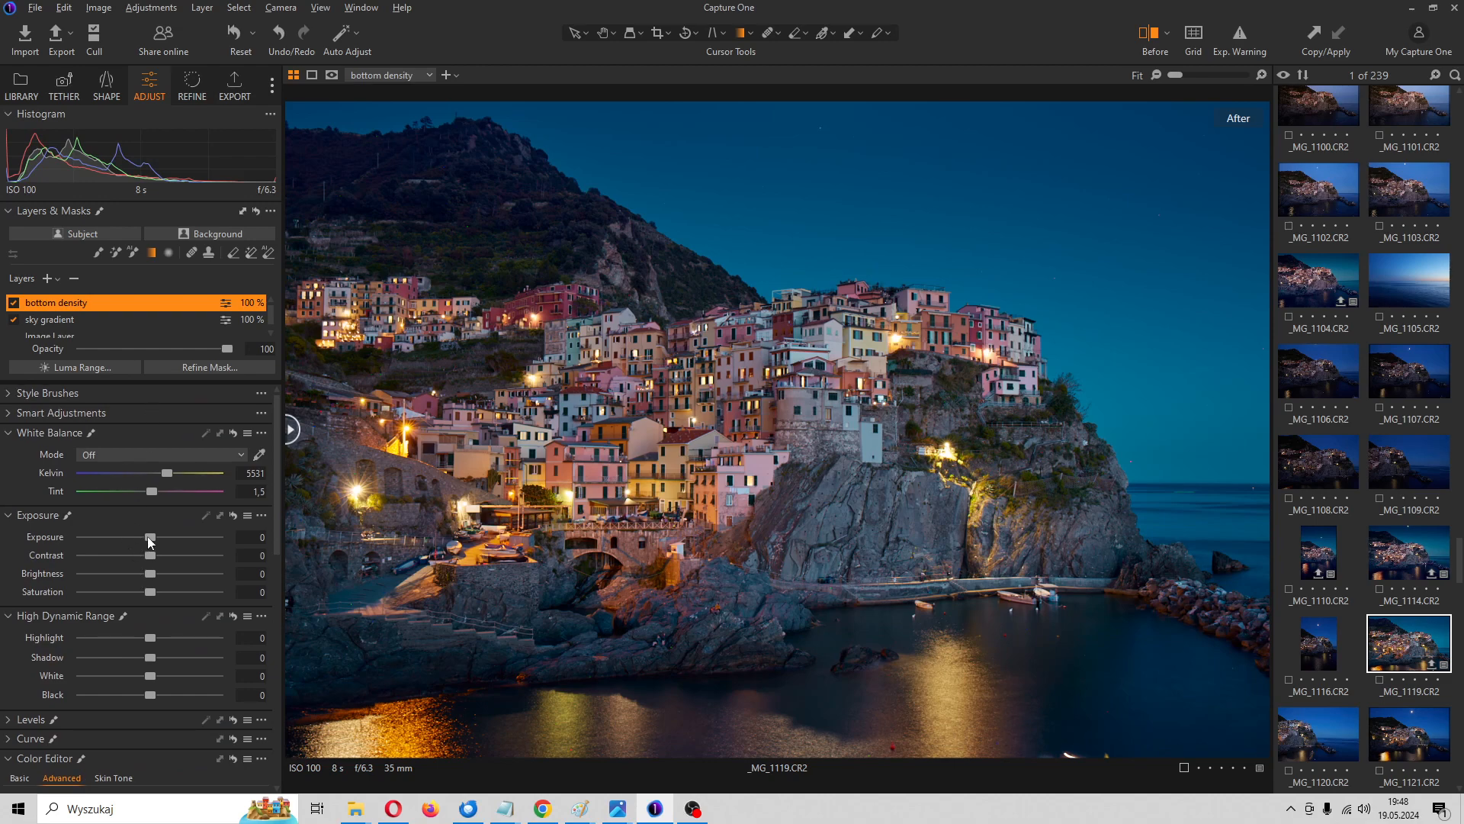
pyautogui.moveTo(149, 539); pyautogui.dragTo(140, 537)
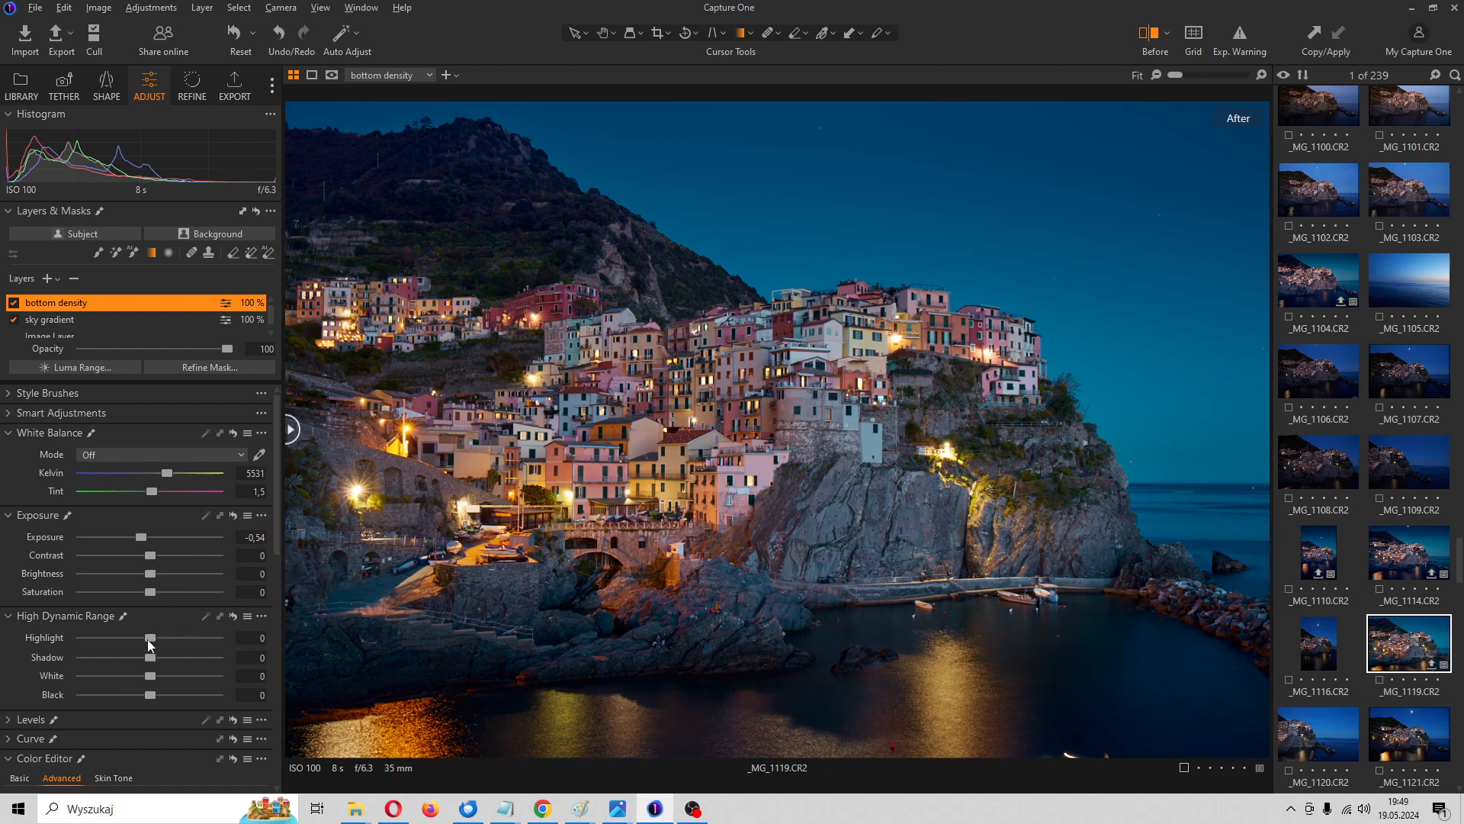
pyautogui.moveTo(150, 639); pyautogui.dragTo(82, 639)
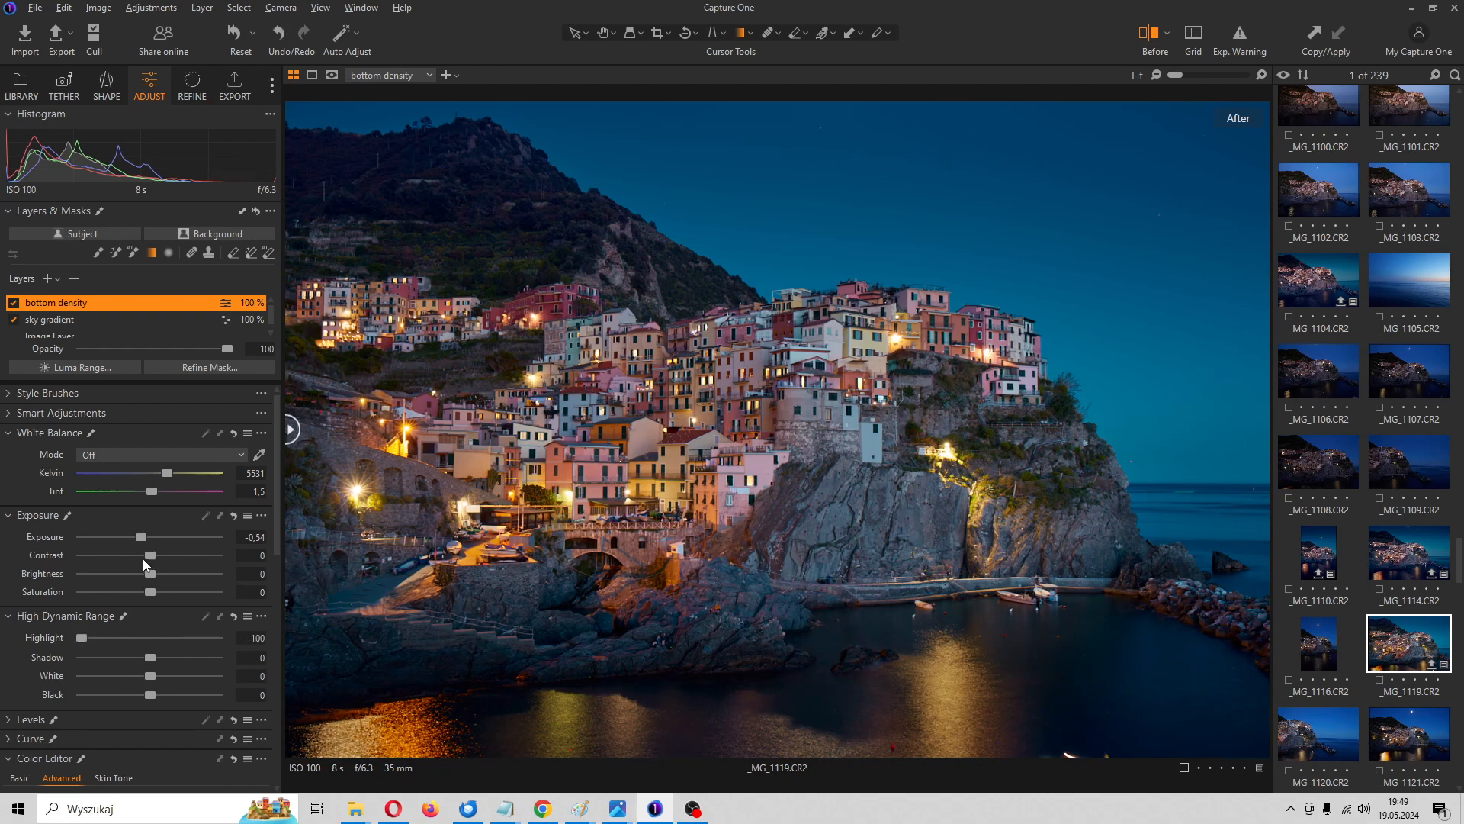
pyautogui.moveTo(141, 538); pyautogui.dragTo(138, 537)
pyautogui.press('g')
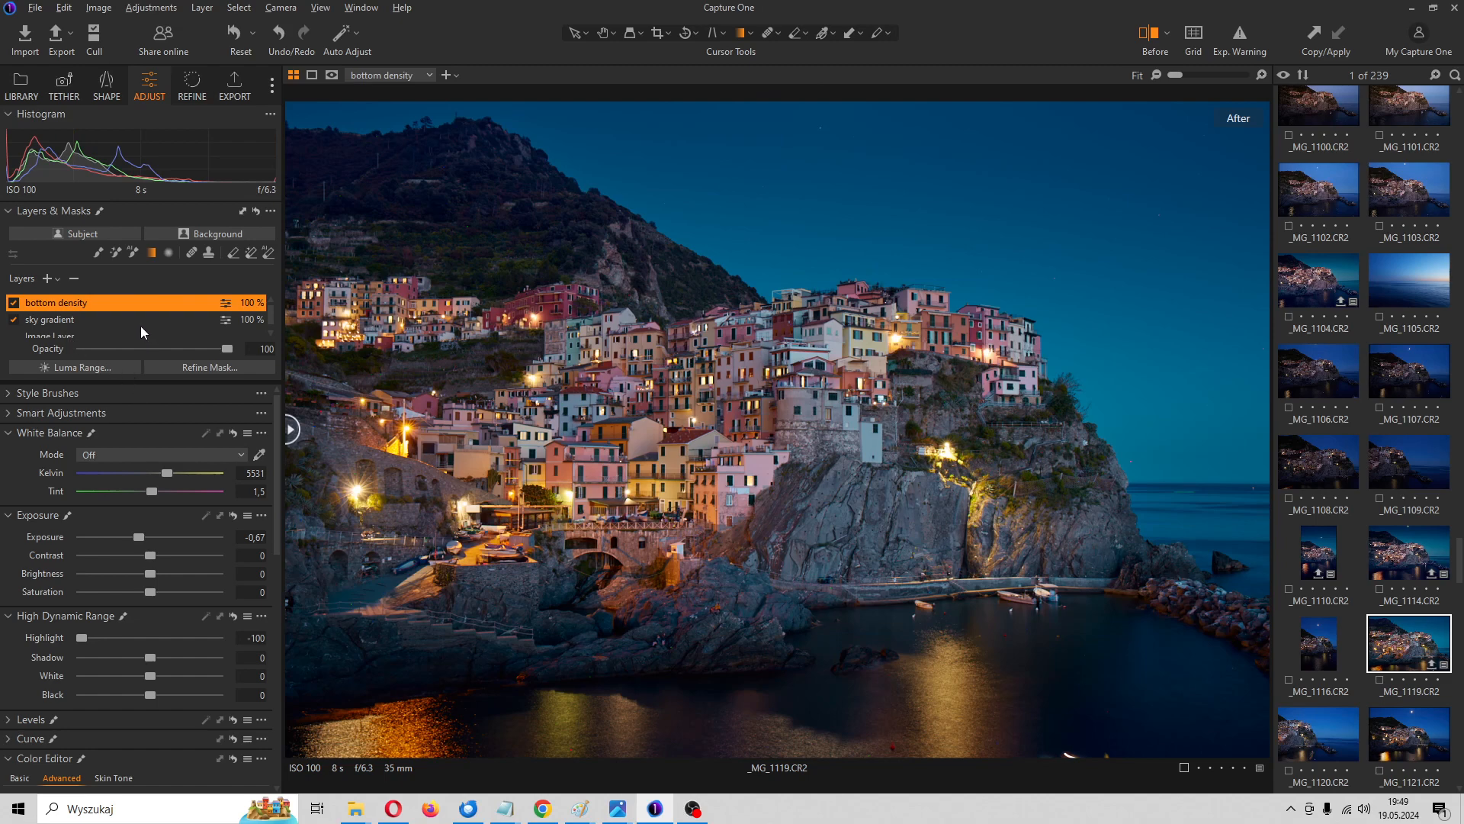
# On the base Image Layer, sample the yellow glow of the street lamp as a new range in the advanced Color Editor.
pyautogui.click(67, 320)
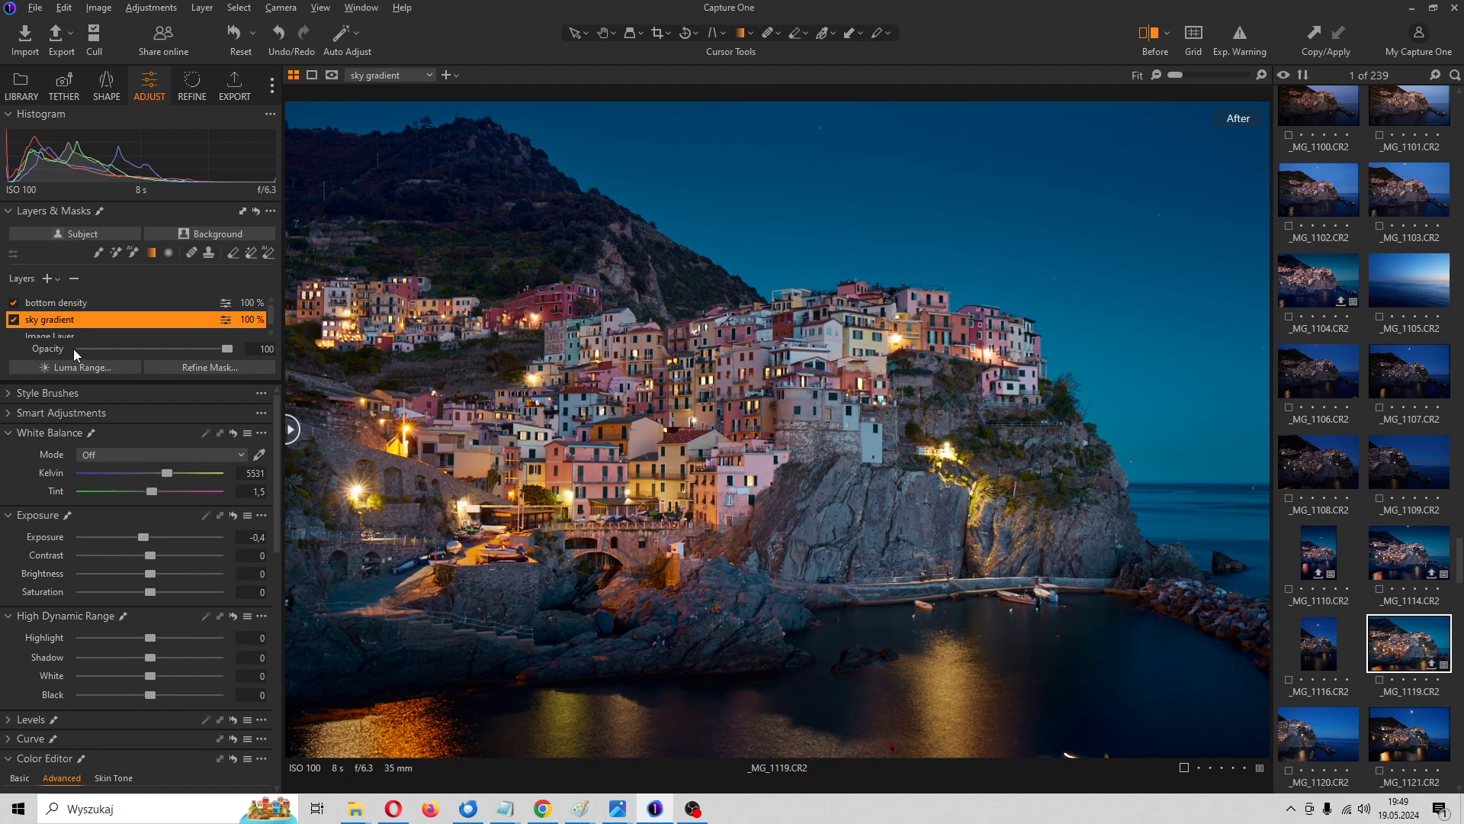
pyautogui.scroll(-1, 93, 327)
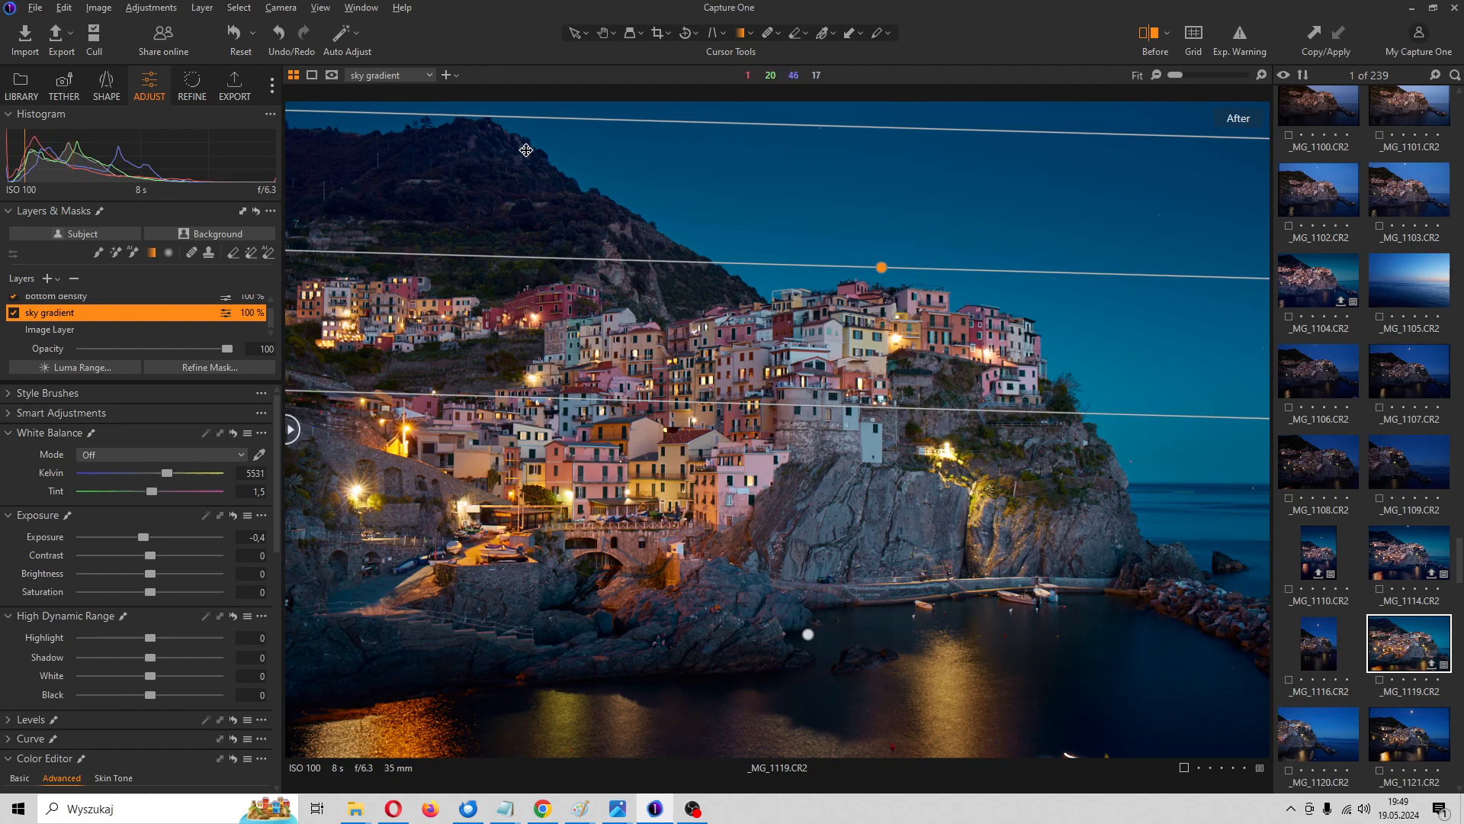
pyautogui.click(56, 330)
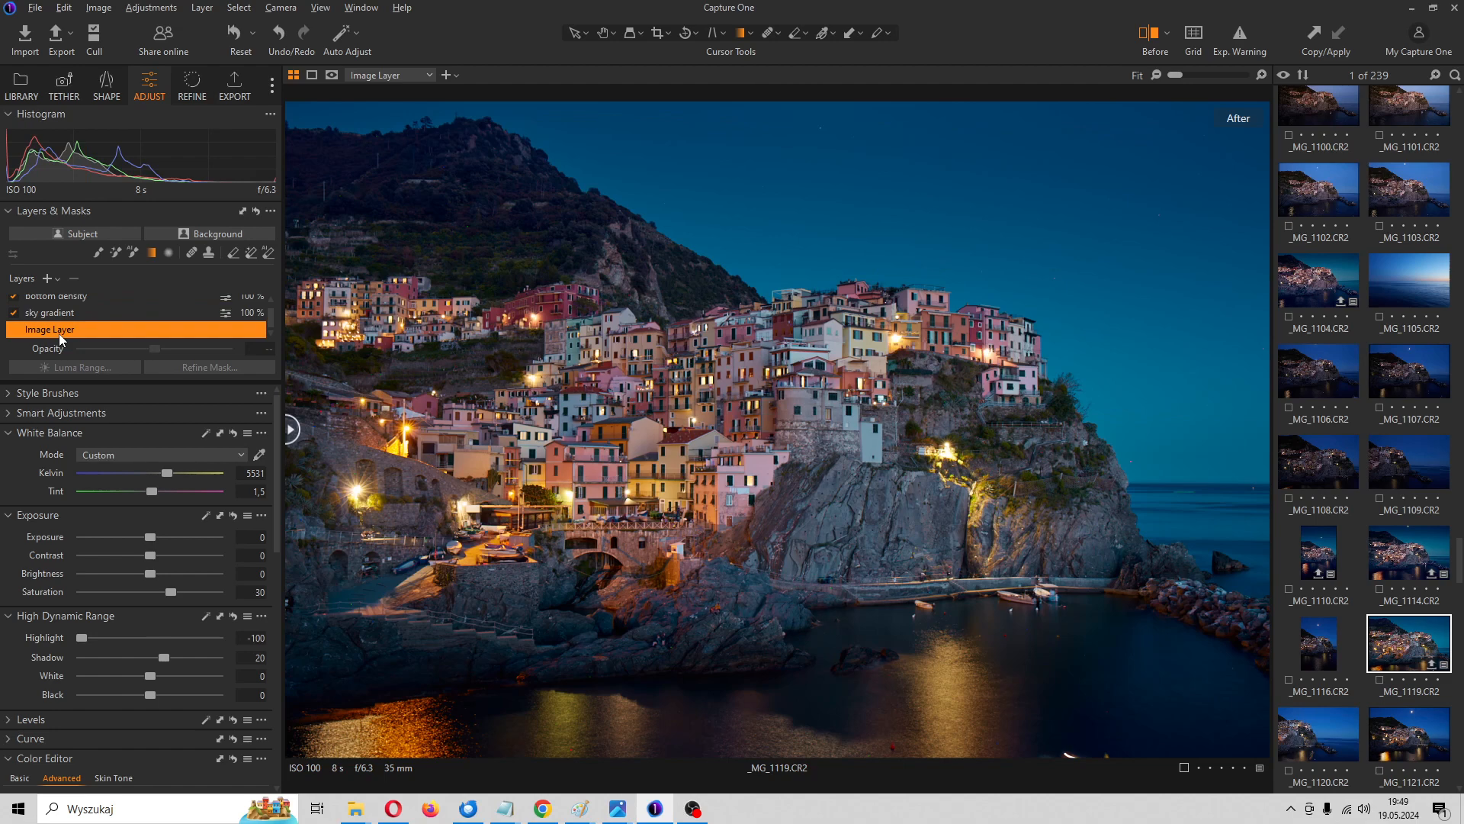
pyautogui.scroll(-3, 194, 589)
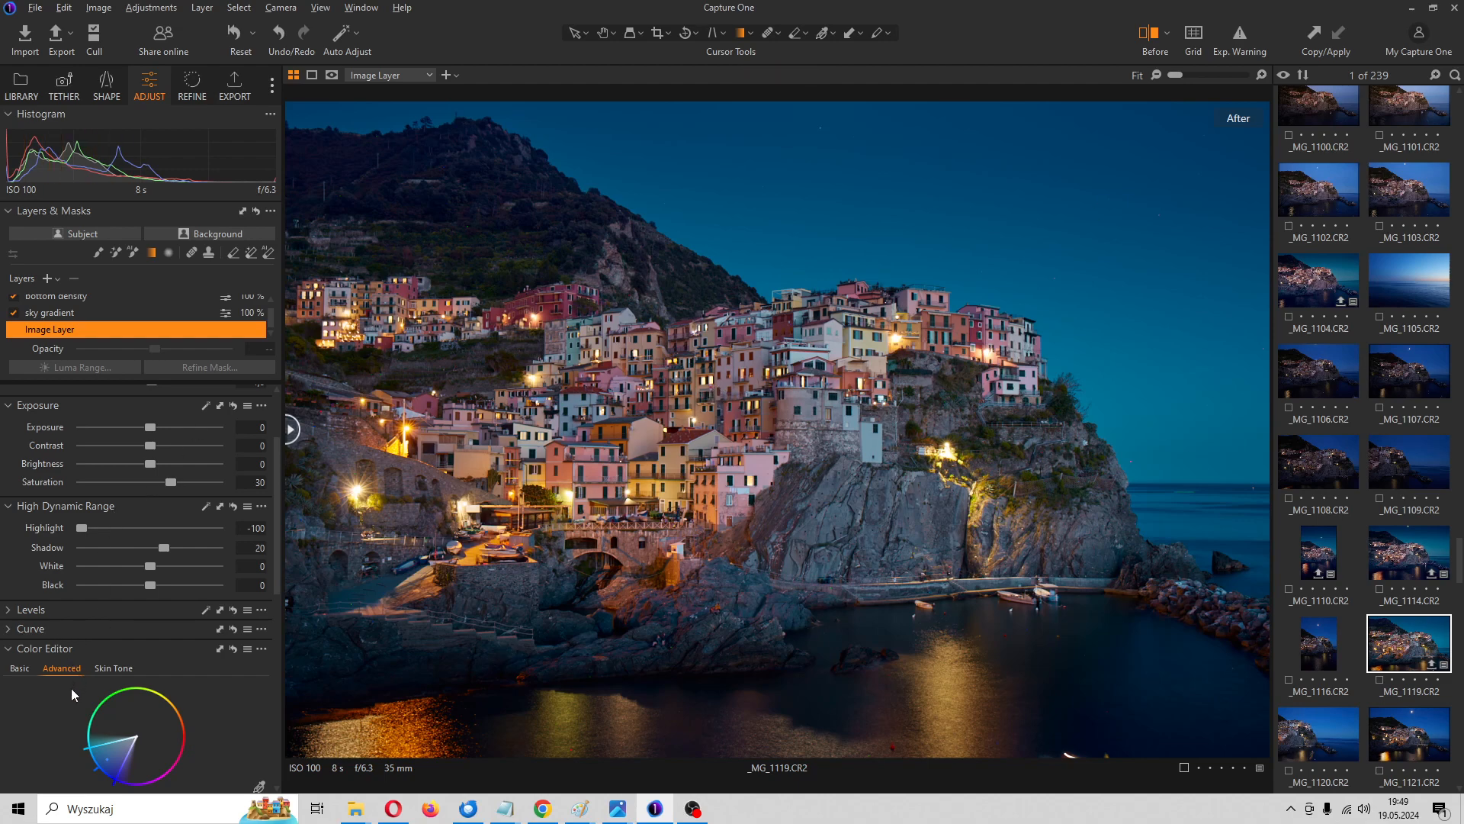
pyautogui.scroll(-2, 71, 688)
pyautogui.click(64, 598)
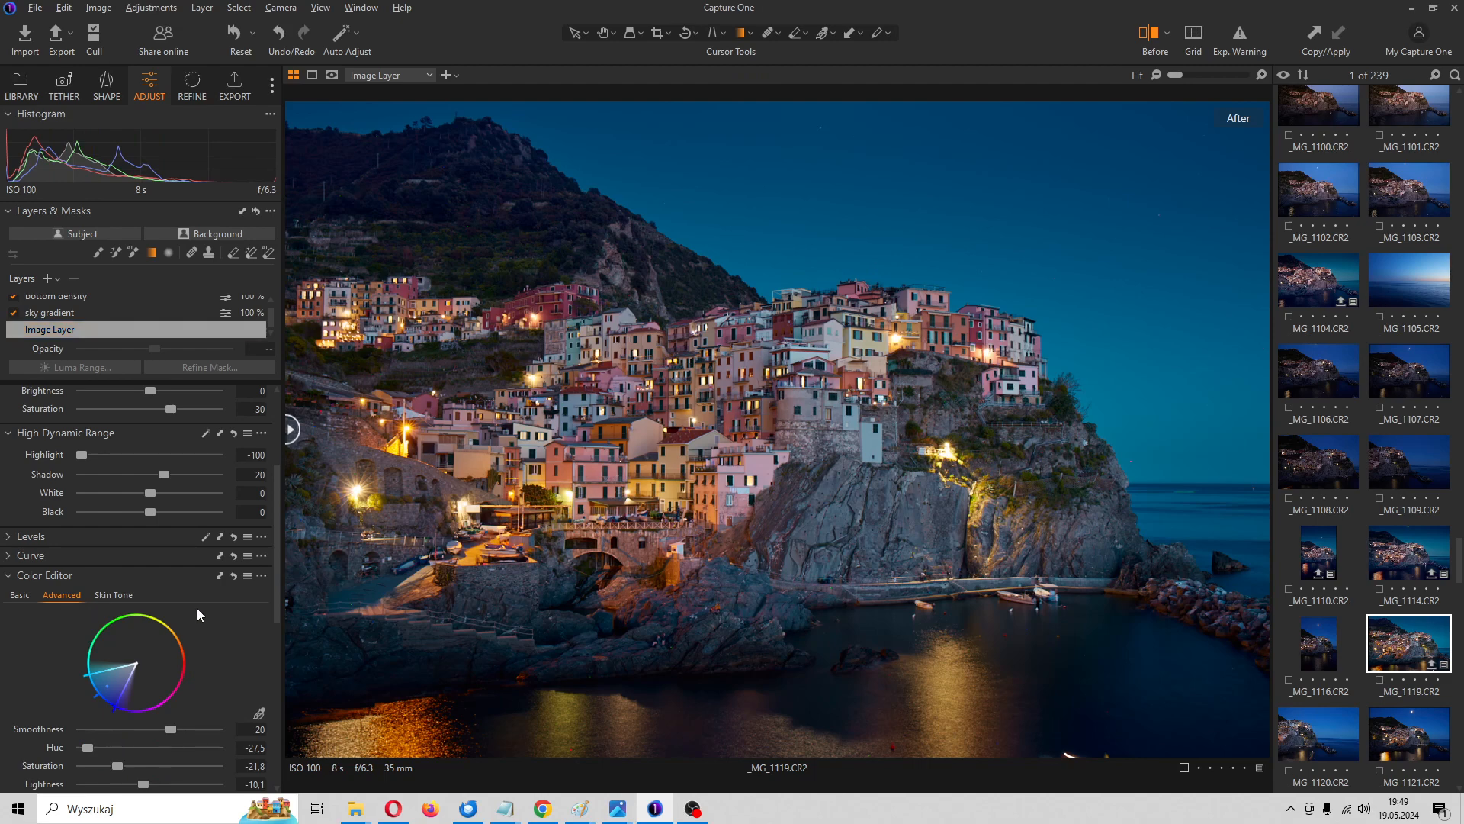
pyautogui.click(258, 716)
pyautogui.click(401, 448)
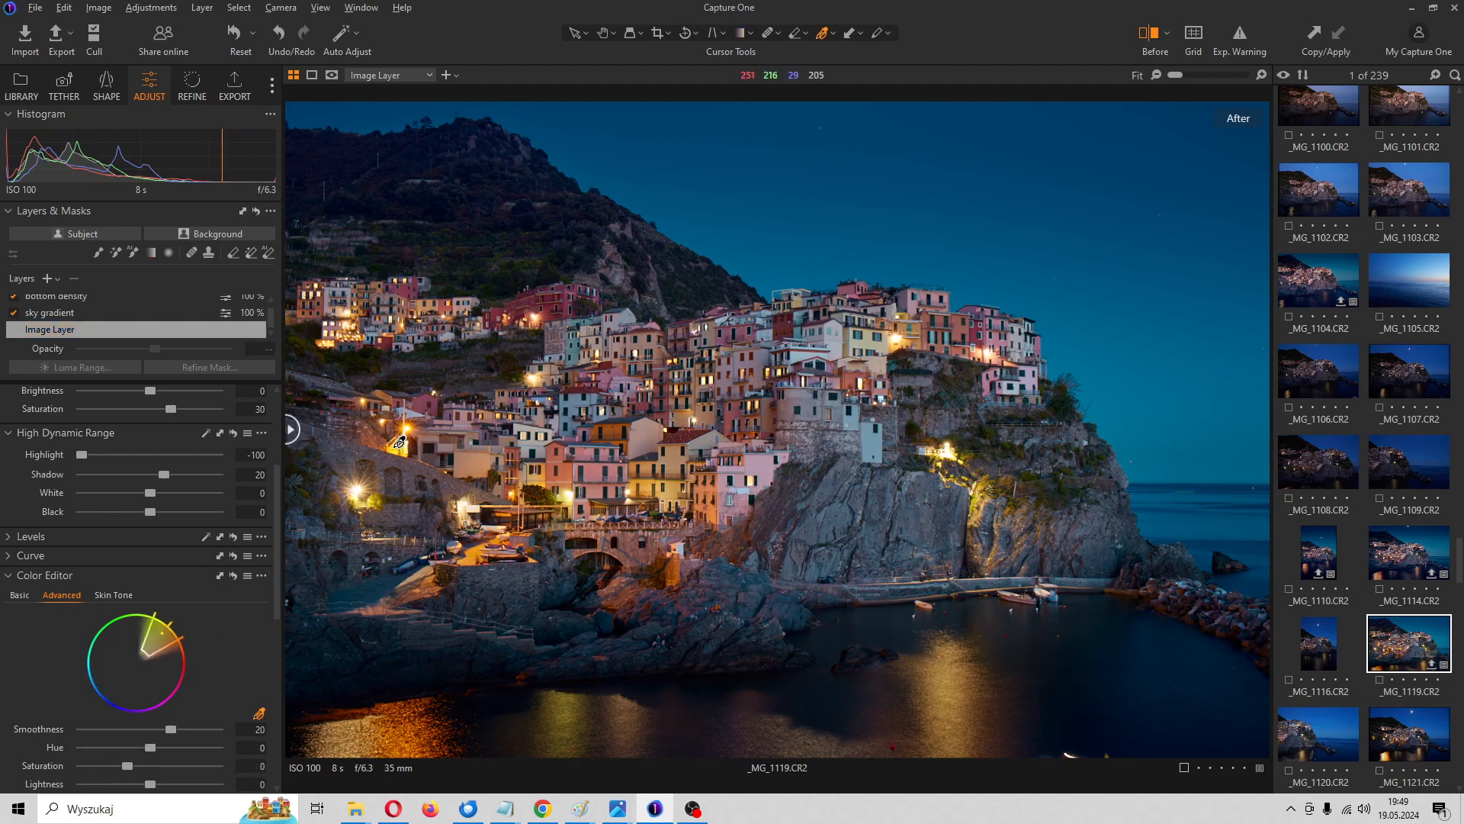
pyautogui.scroll(-3, 209, 661)
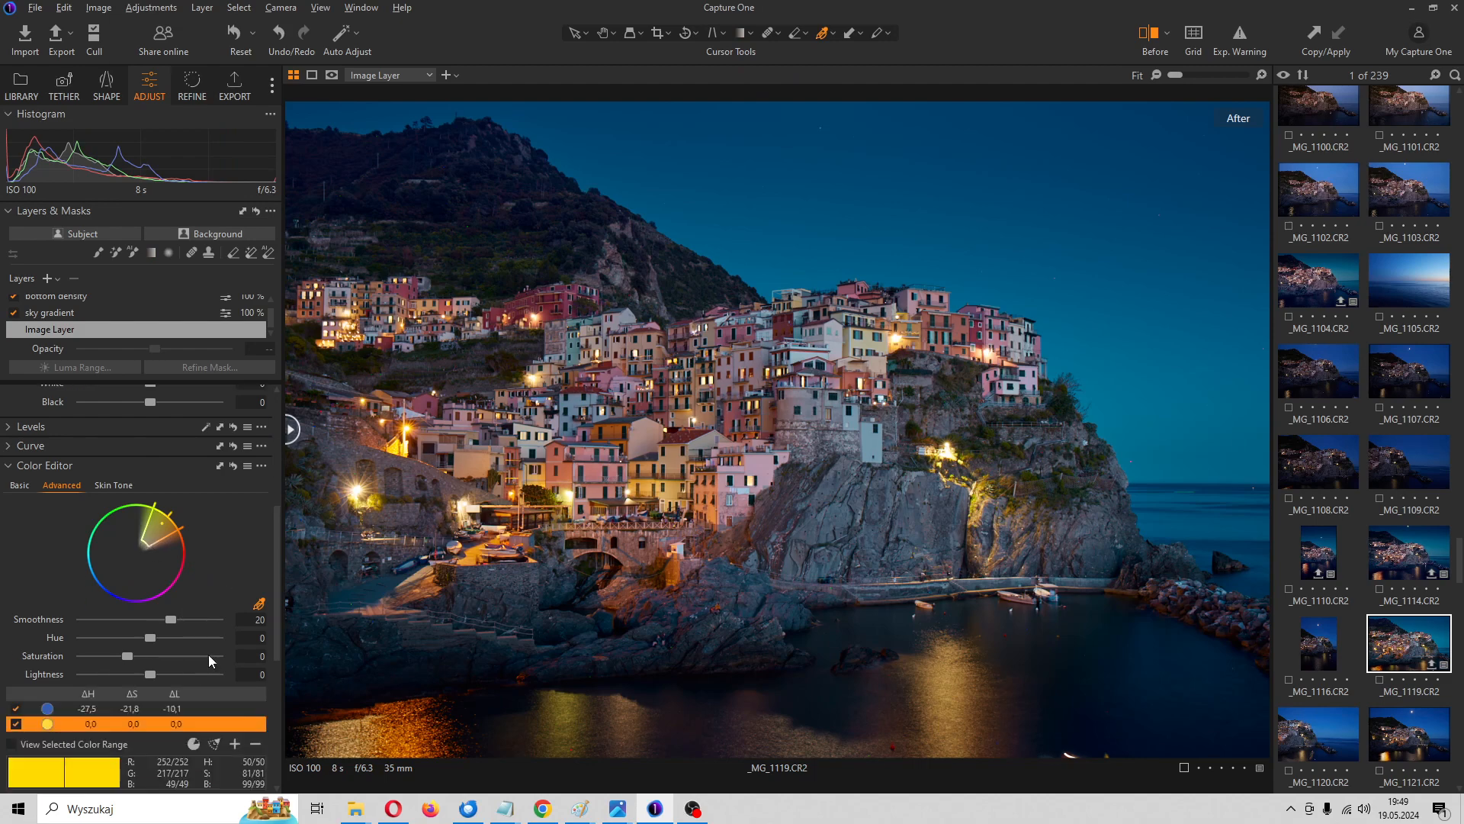
# Extend the sampled yellow range across all saturations, refine its hue limits, and set Hue -15.4 and Saturation -28.5.
pyautogui.click(216, 743)
pyautogui.moveTo(163, 540); pyautogui.dragTo(142, 516)
pyautogui.moveTo(143, 636); pyautogui.dragTo(109, 635)
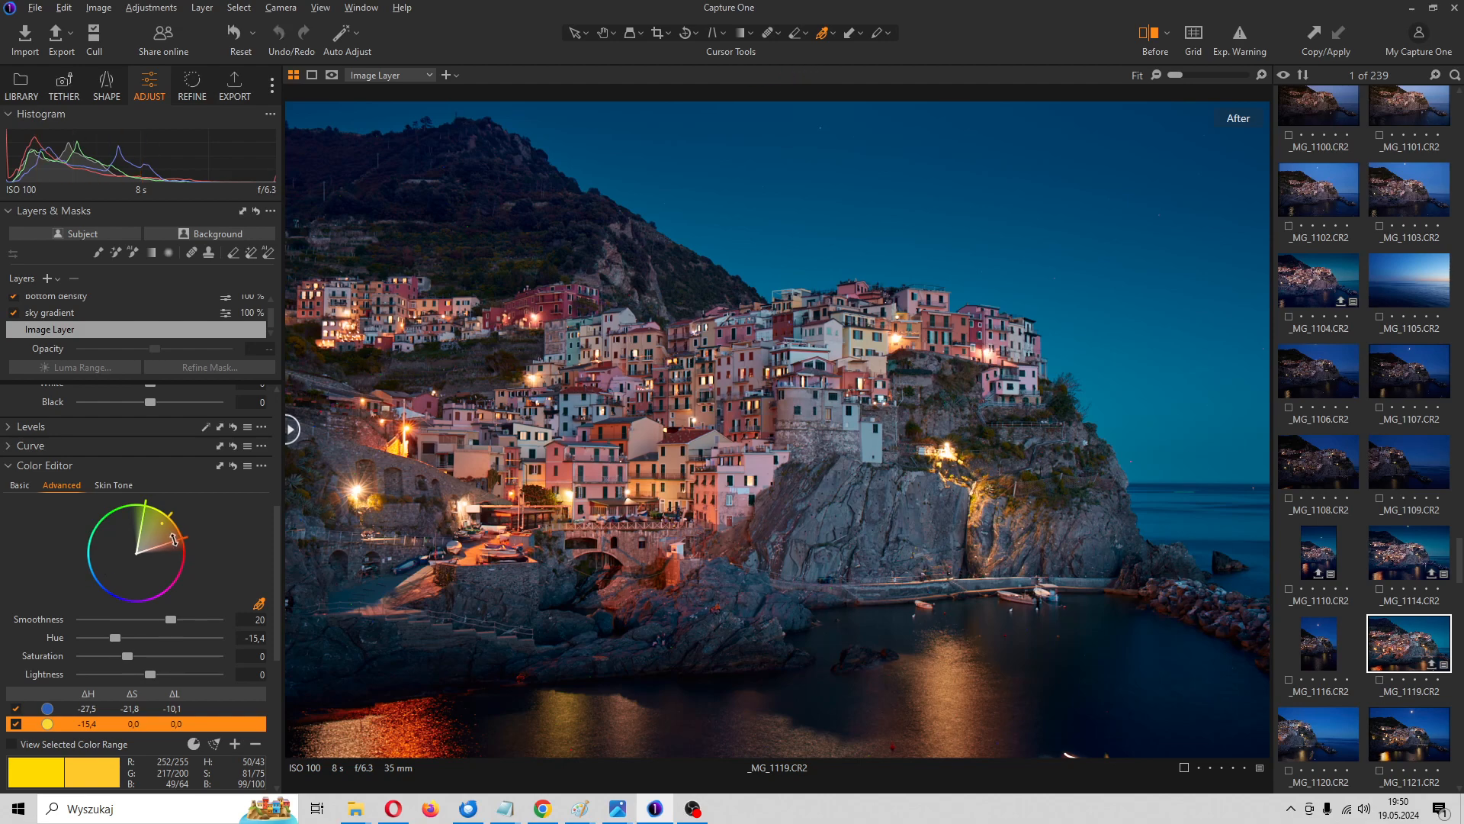
pyautogui.moveTo(175, 537); pyautogui.dragTo(171, 528)
pyautogui.moveTo(123, 655); pyautogui.dragTo(112, 656)
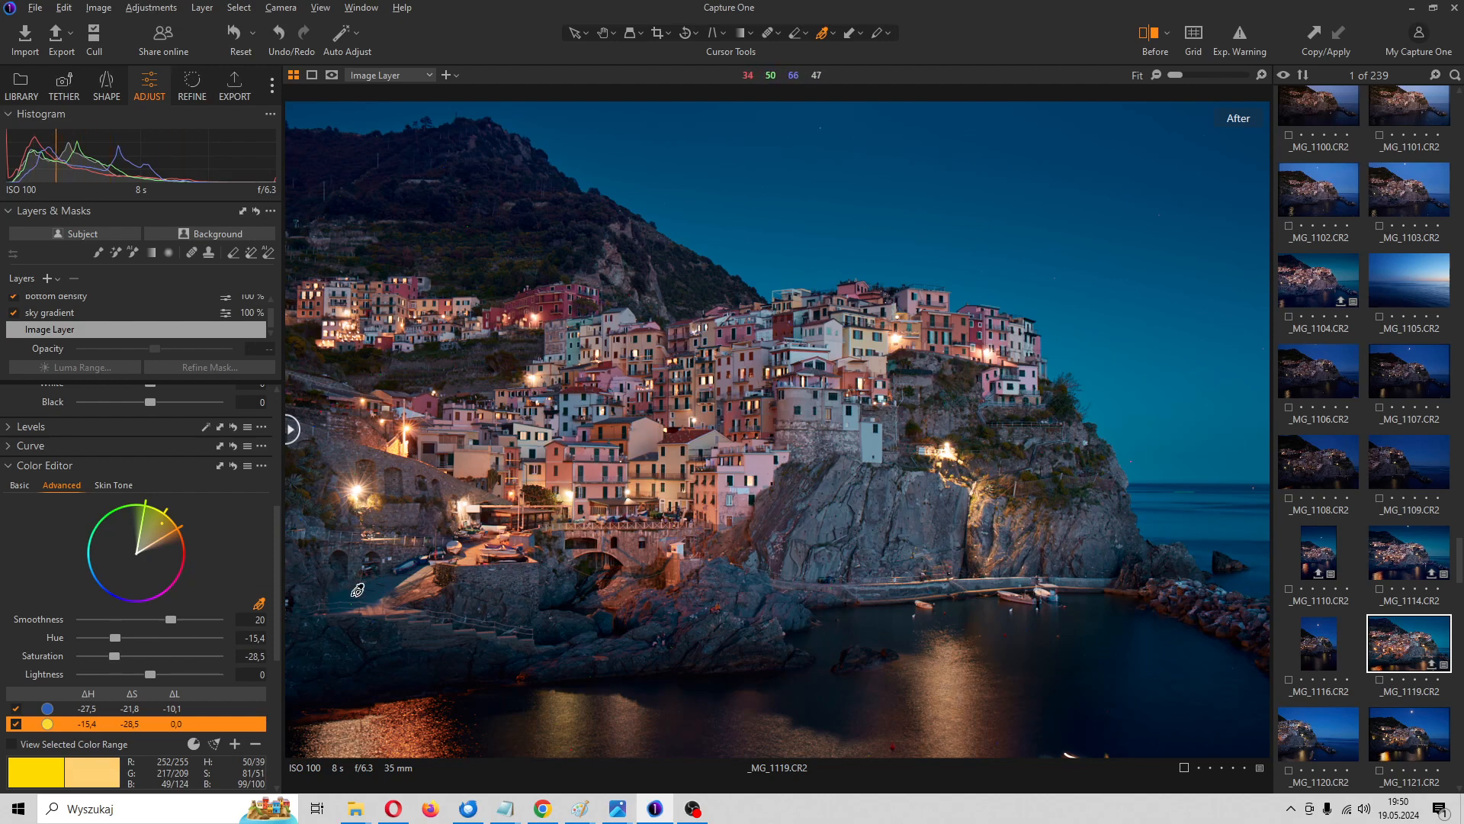
# Compare the photo with and without the Color Editor adjustments by repeatedly resetting them on the Image Layer and undoing each reset.
pyautogui.click(233, 467)
pyautogui.hotkey('ctrl', 'z')
pyautogui.click(234, 467)
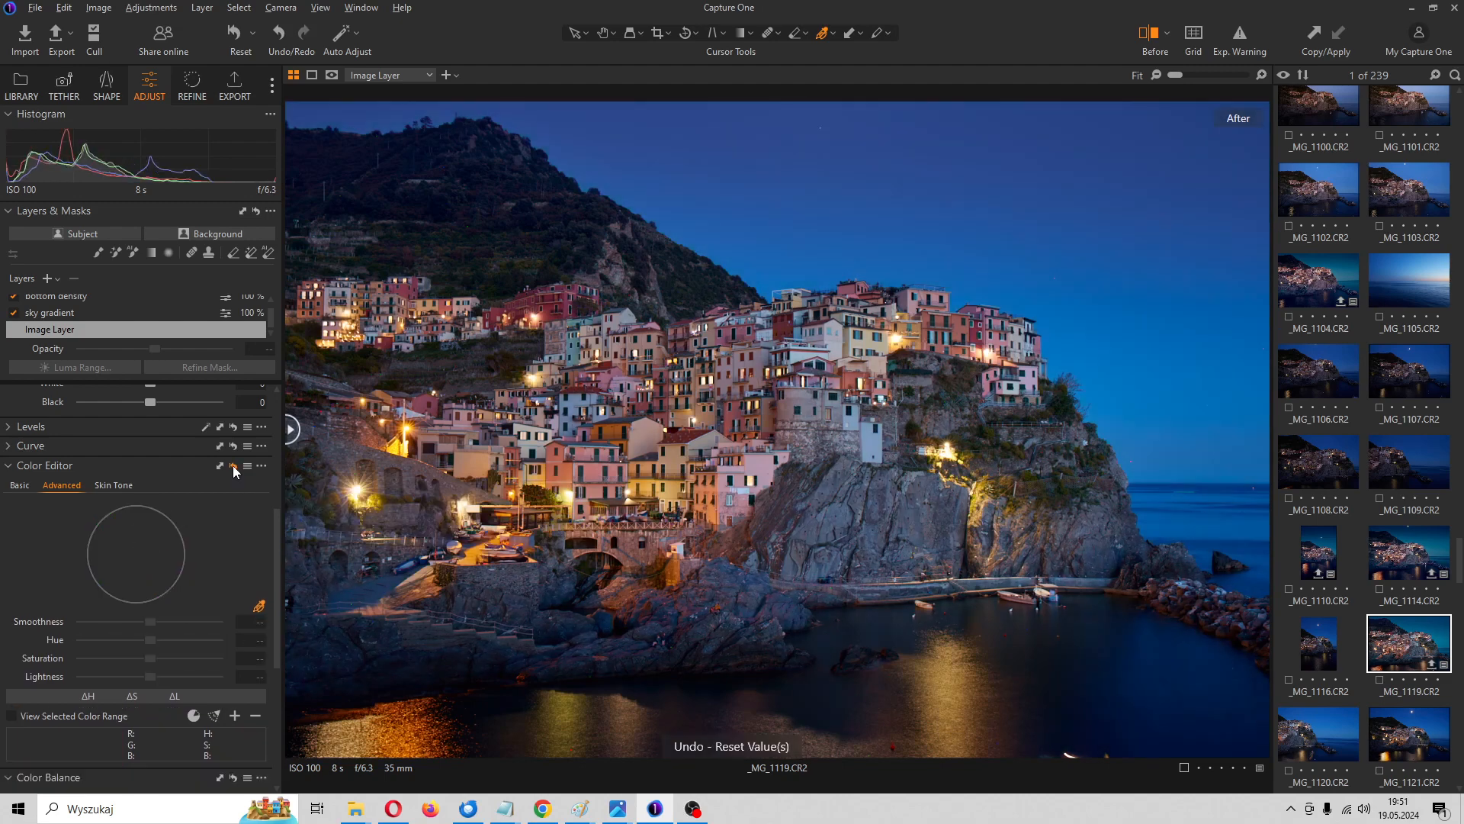
pyautogui.hotkey('ctrl', 'z')
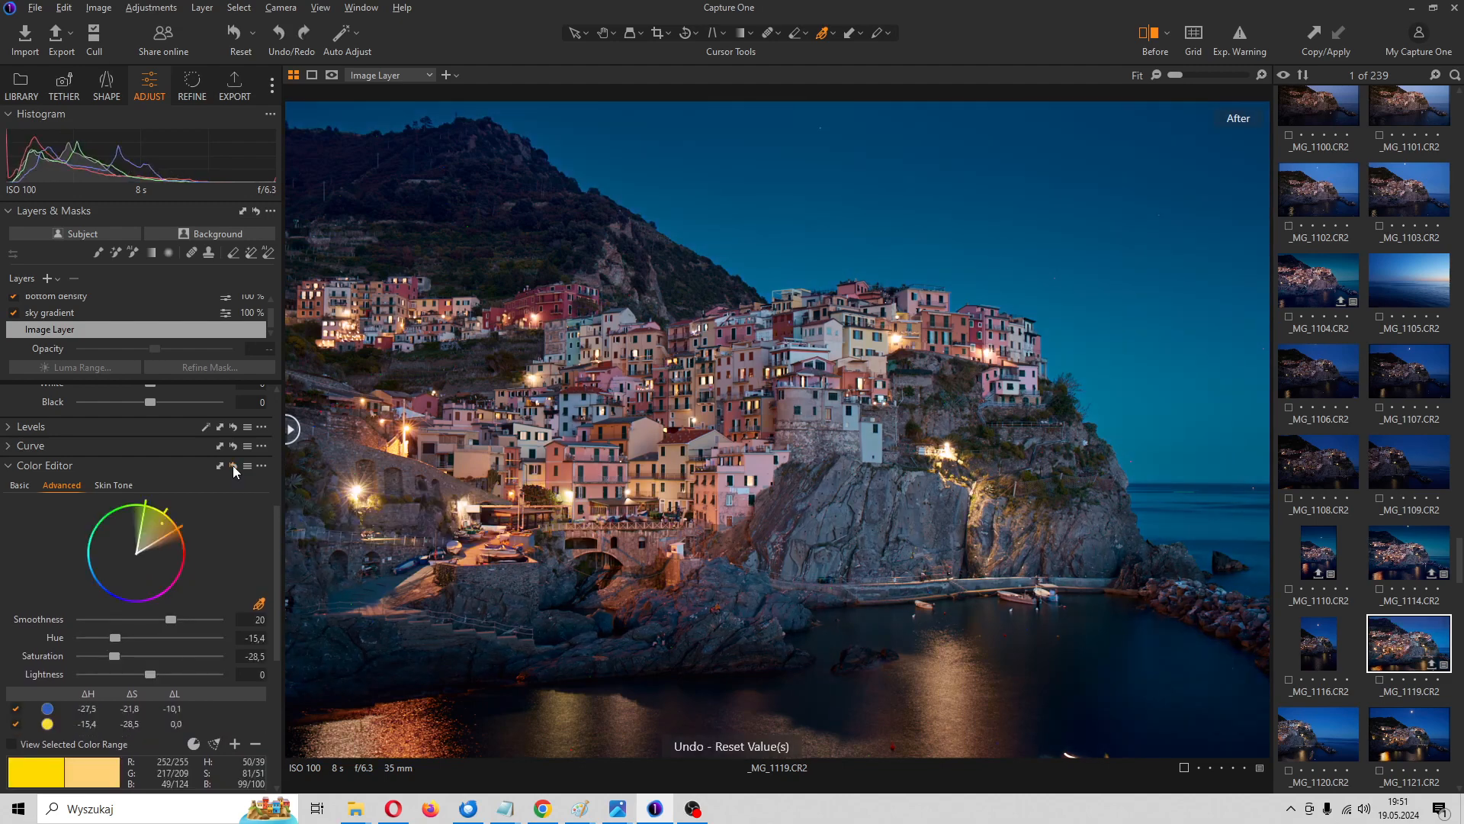
pyautogui.click(234, 467)
pyautogui.hotkey('ctrl', 'z')
pyautogui.click(233, 466)
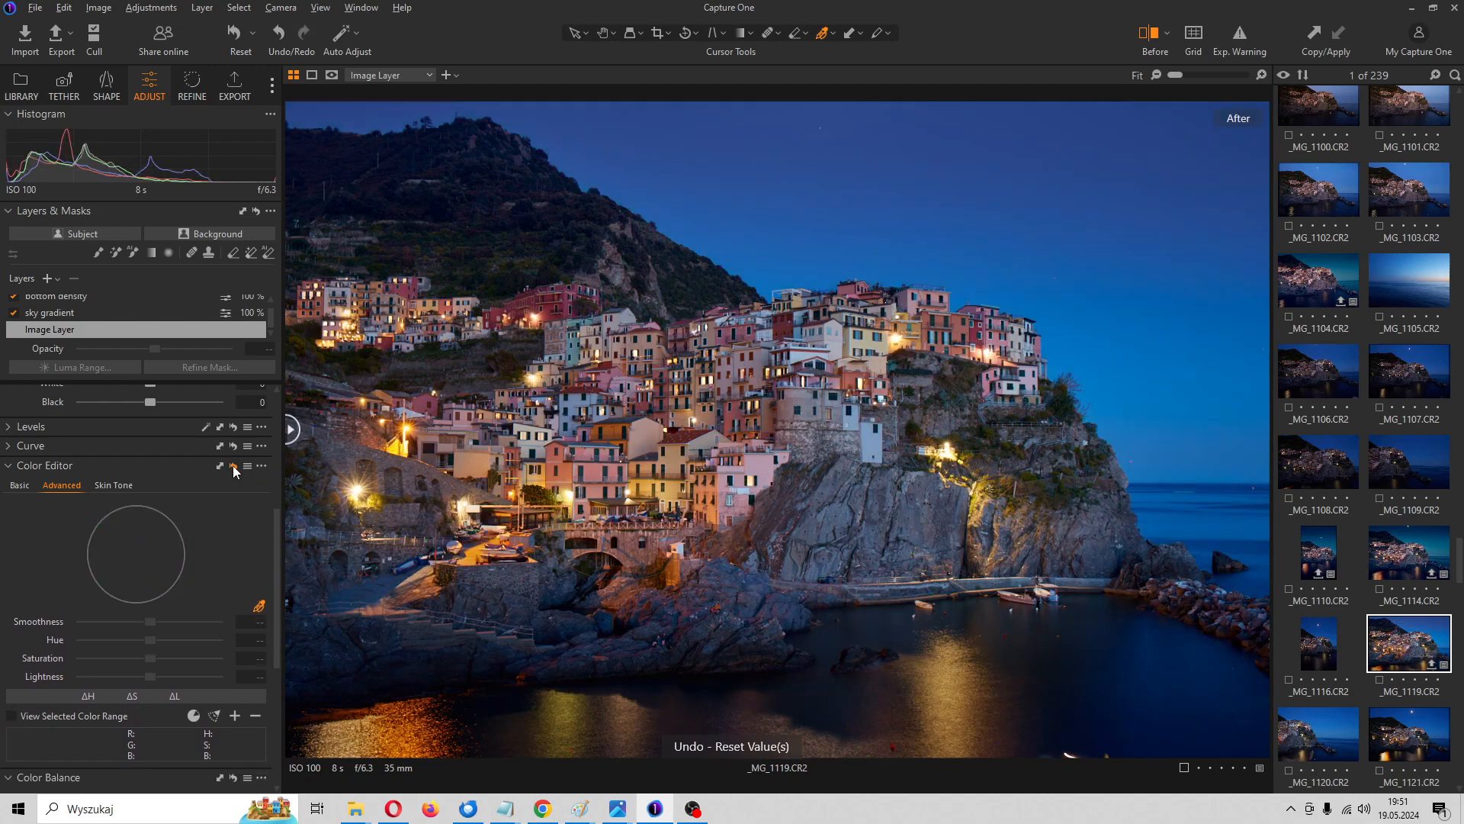
pyautogui.hotkey('ctrl', 'z')
pyautogui.click(233, 466)
pyautogui.hotkey('ctrl', 'z')
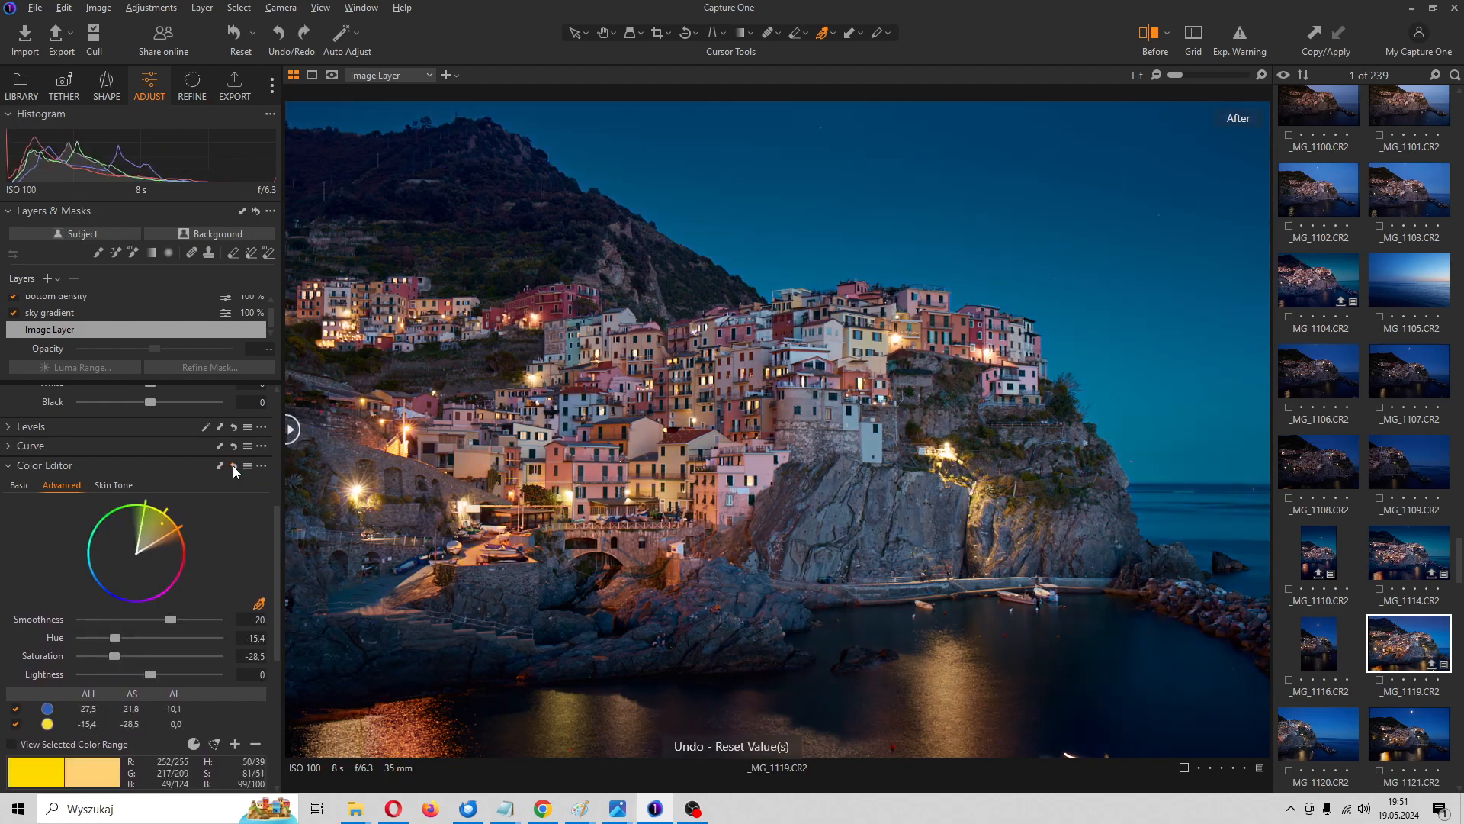
pyautogui.click(233, 466)
pyautogui.hotkey('ctrl', 'z')
pyautogui.click(233, 467)
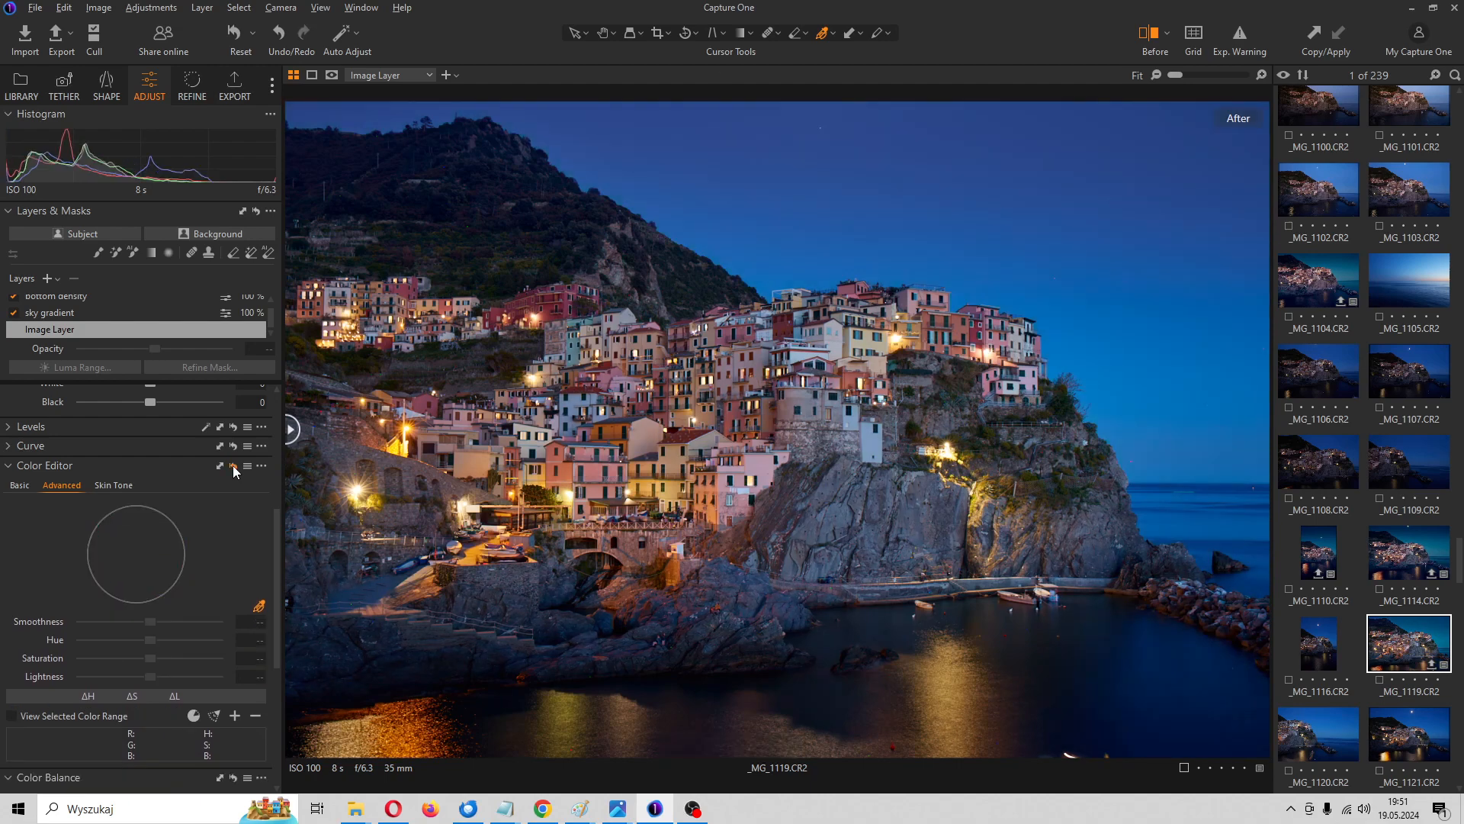
pyautogui.hotkey('ctrl', 'z')
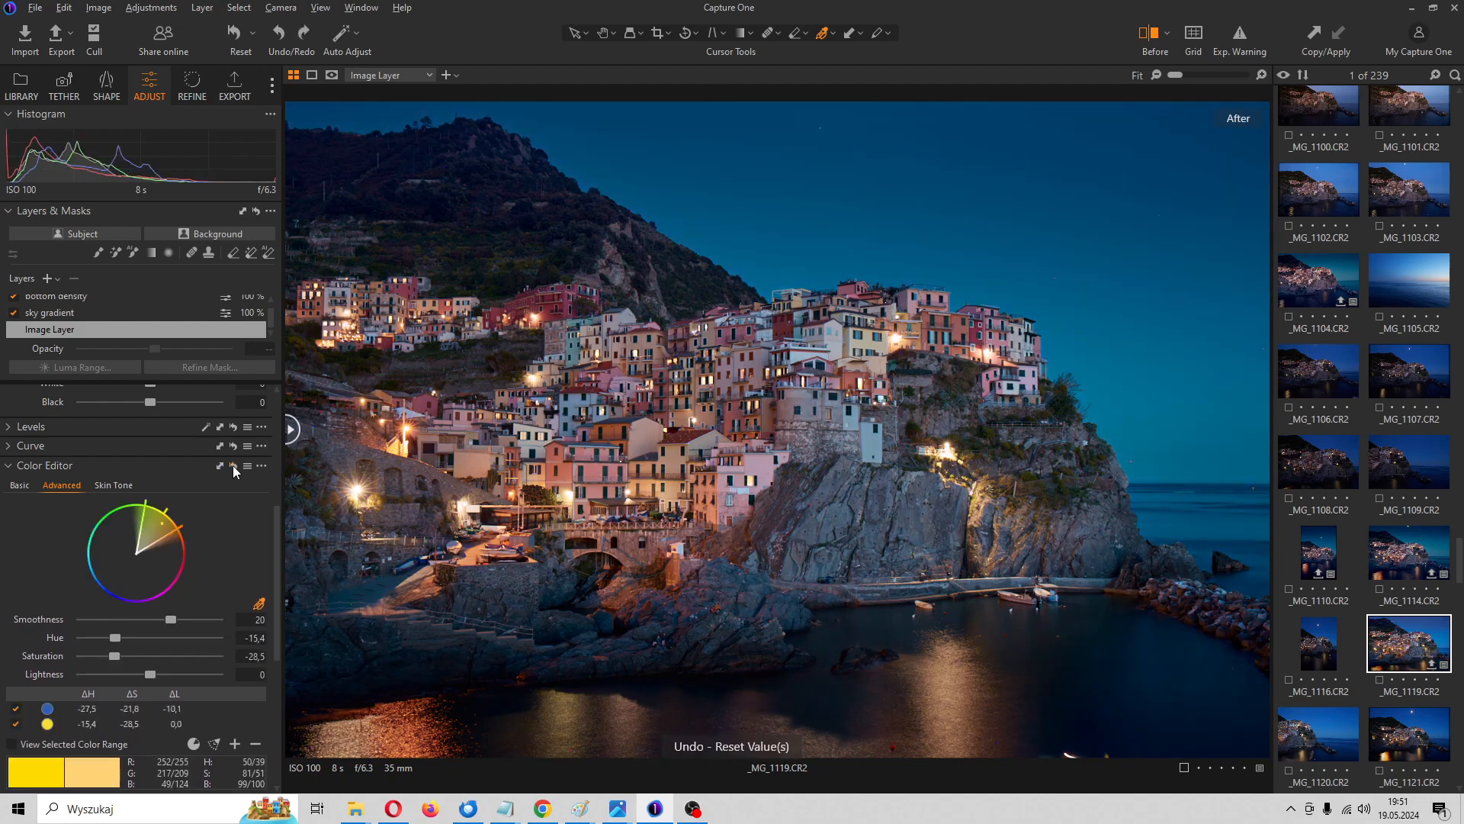
pyautogui.click(233, 466)
pyautogui.hotkey('ctrl', 'z')
pyautogui.click(234, 467)
pyautogui.hotkey('ctrl', 'z')
pyautogui.click(233, 467)
pyautogui.hotkey('ctrl', 'z')
pyautogui.click(233, 467)
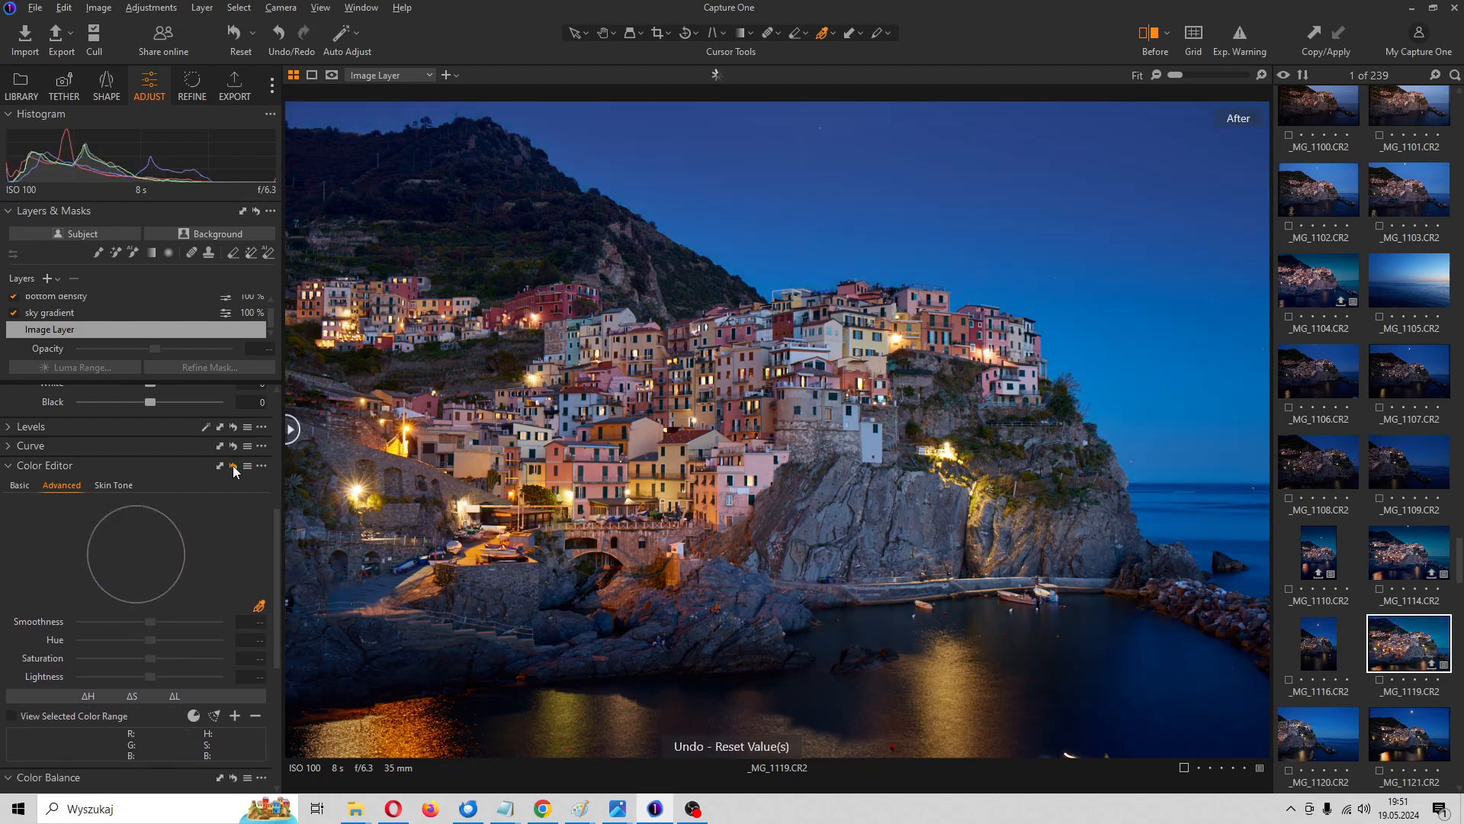
pyautogui.hotkey('ctrl', 'z')
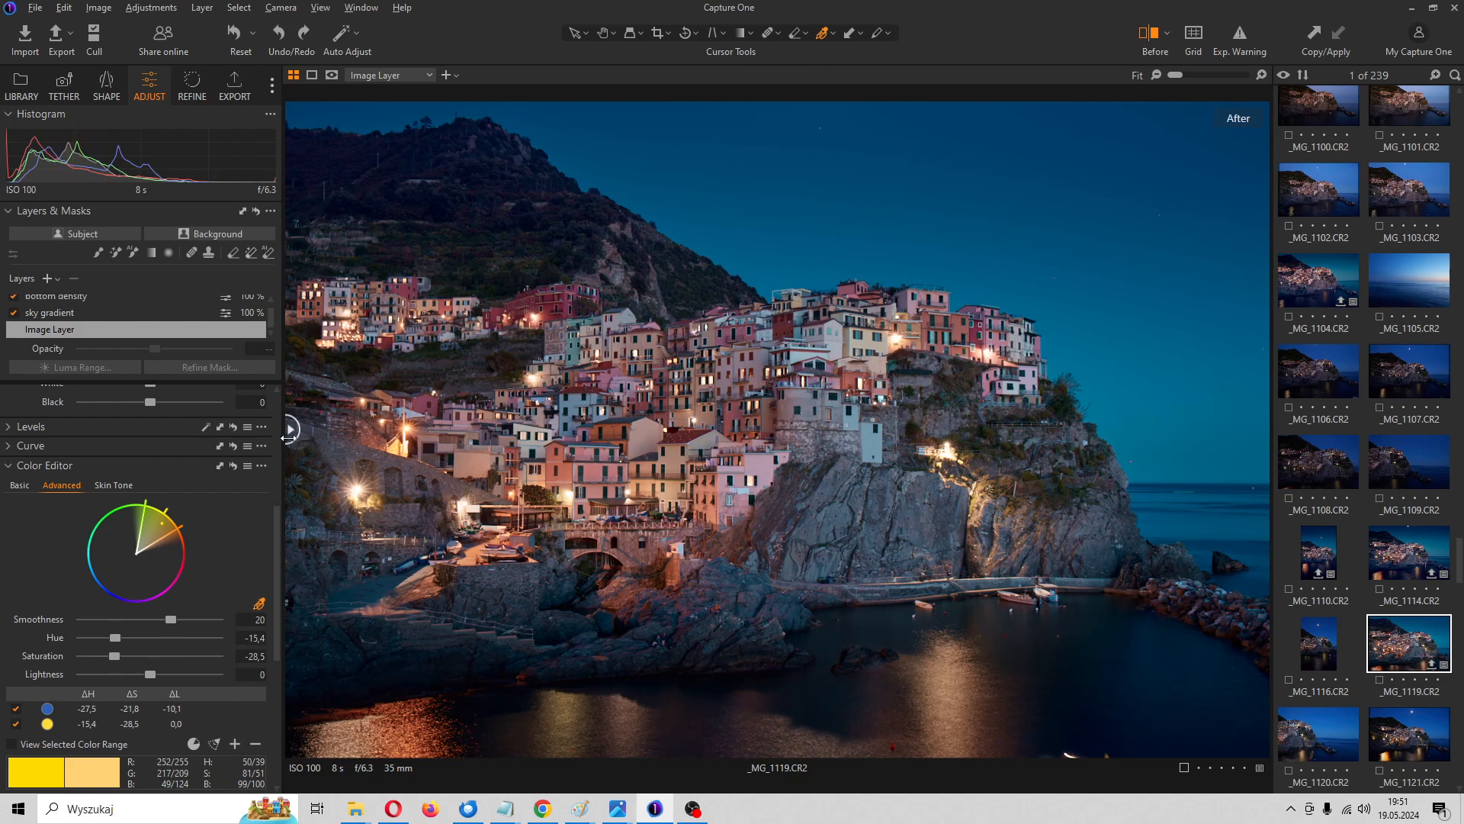
pyautogui.moveTo(291, 435); pyautogui.dragTo(260, 460)
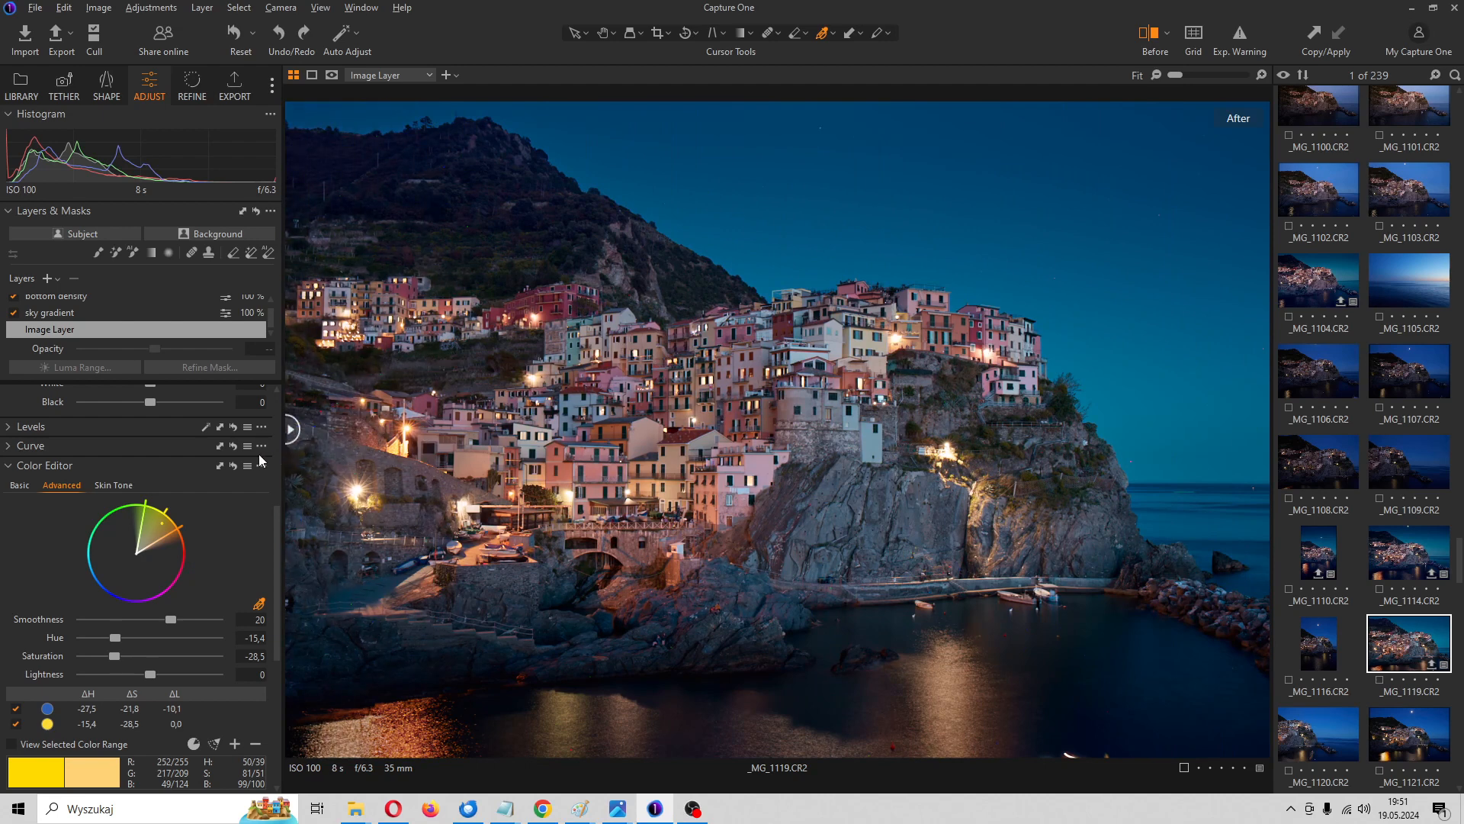